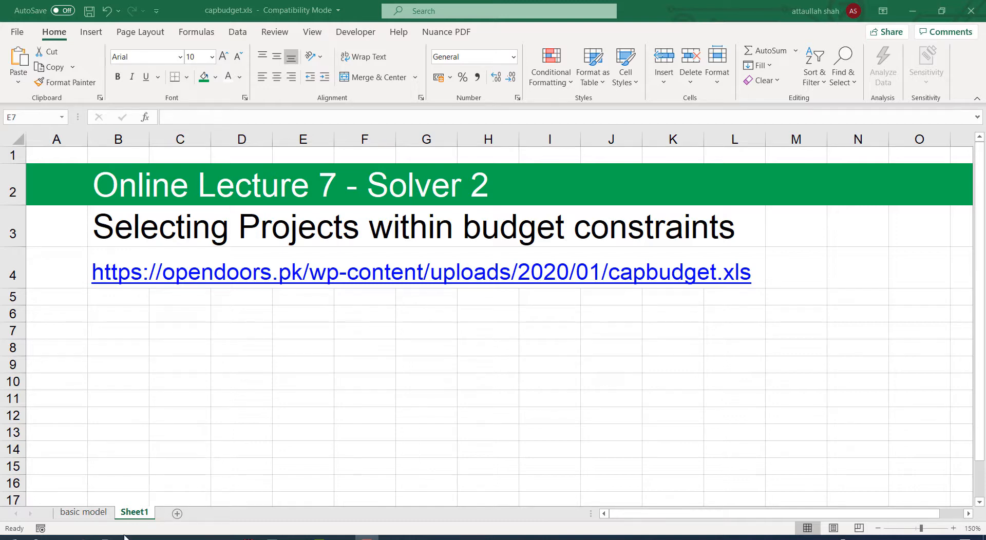
Switch to the Chrome window with the OpenDoors.pk site and open the Computer Applications for Finance course page
{"action": "mouse_move", "coordinate": [126, 538]}
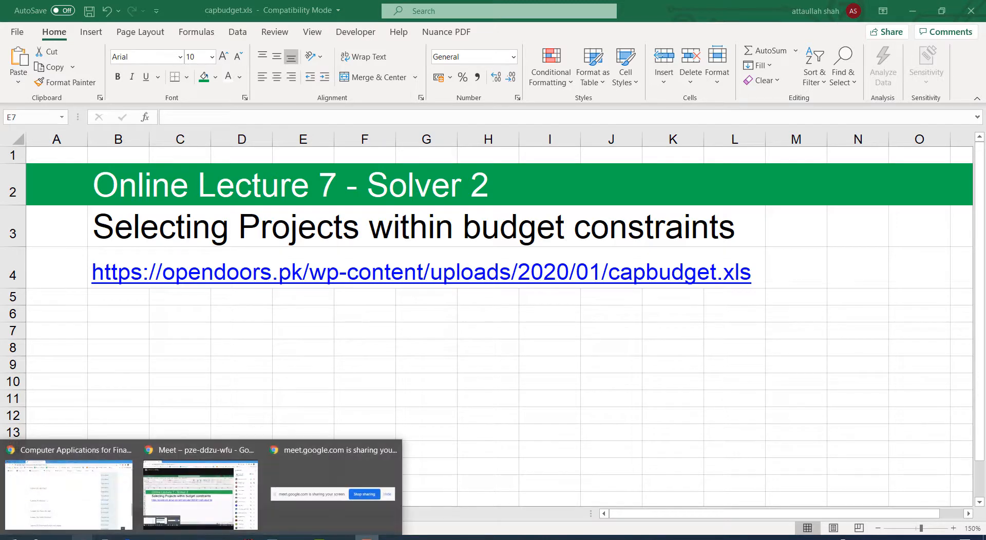
{"action": "left_click", "coordinate": [102, 506]}
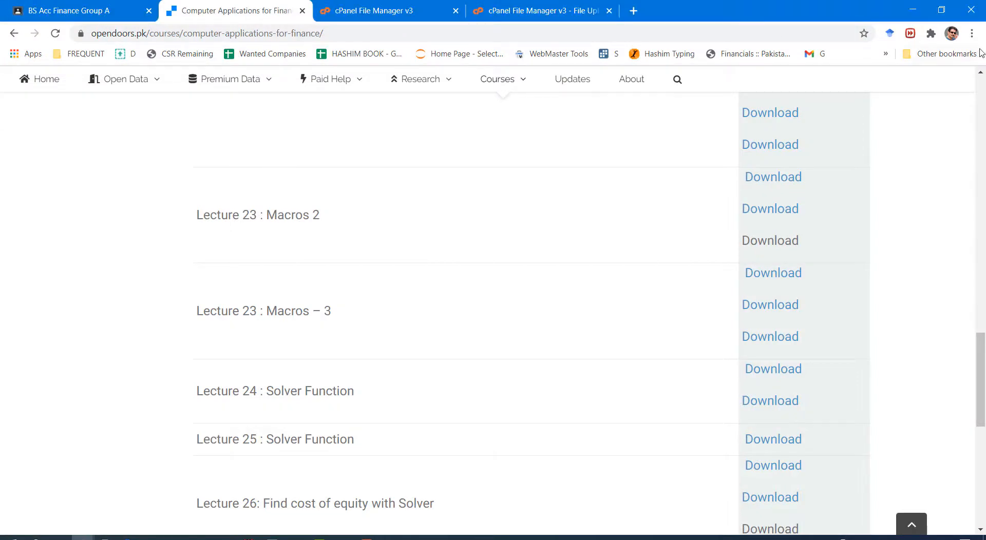
{"action": "scroll", "coordinate": [451, 235], "scroll_direction": "up", "scroll_amount": 20}
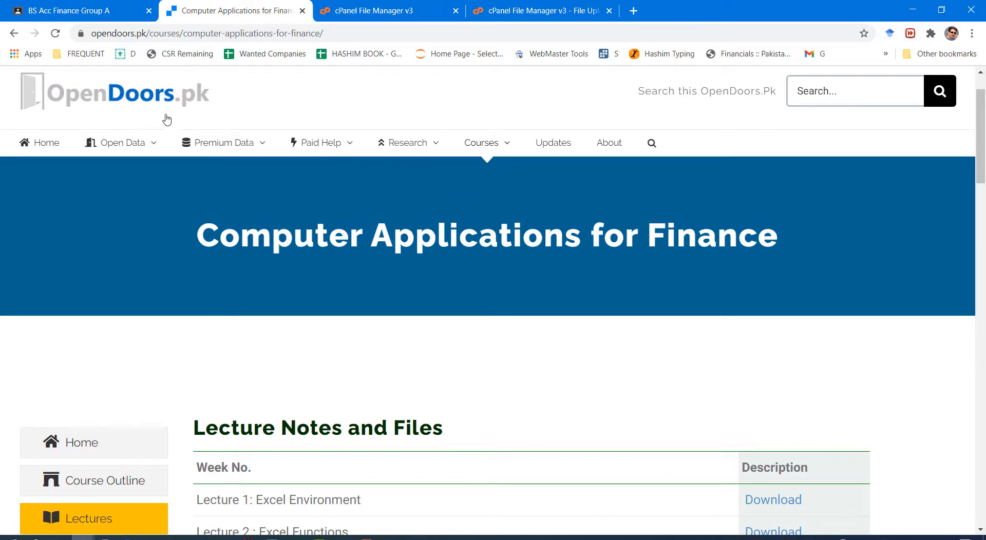
{"action": "mouse_move", "coordinate": [480, 149]}
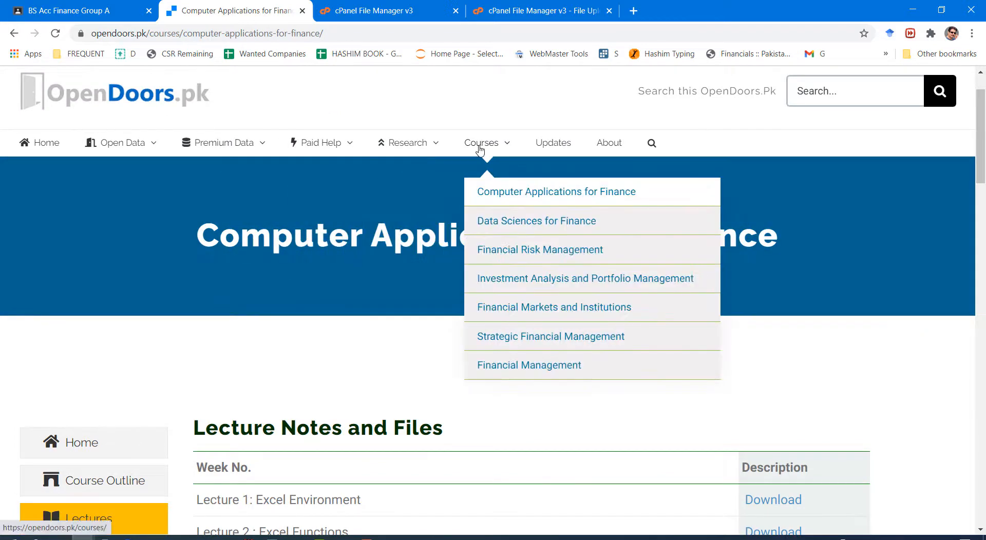
{"action": "left_click", "coordinate": [509, 198]}
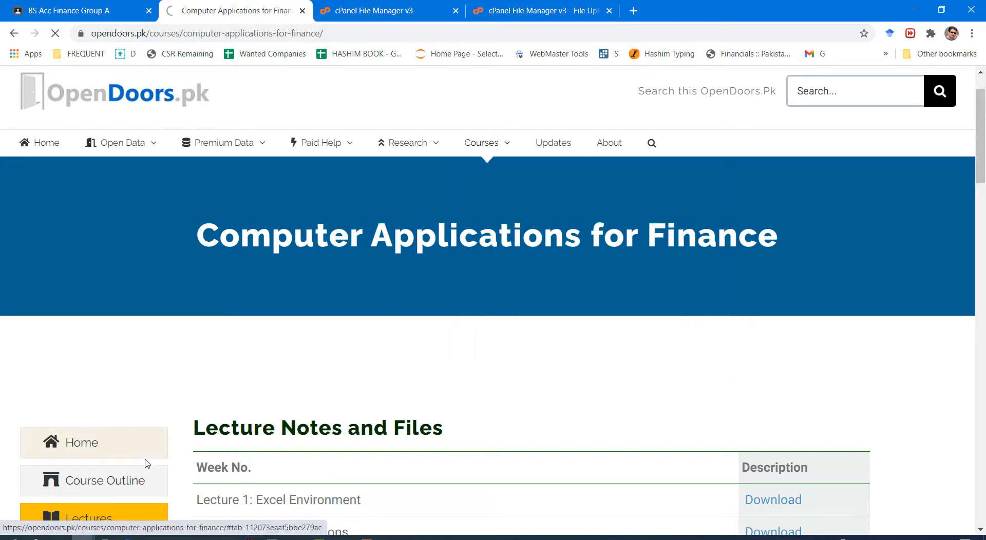
Open the course's Lectures section and find the Solver lecture files in the list
{"action": "scroll", "coordinate": [146, 463], "scroll_direction": "down", "scroll_amount": 3}
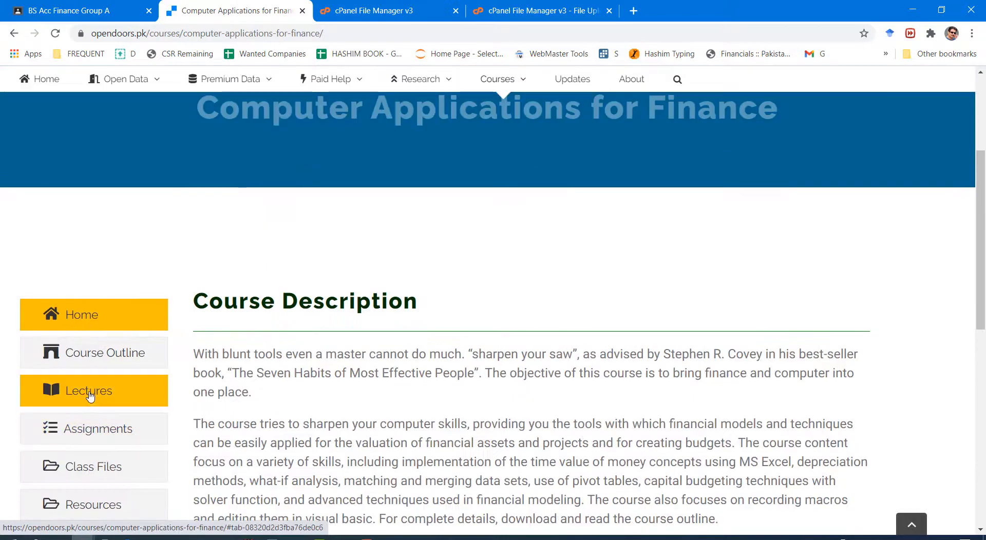
{"action": "left_click", "coordinate": [89, 395]}
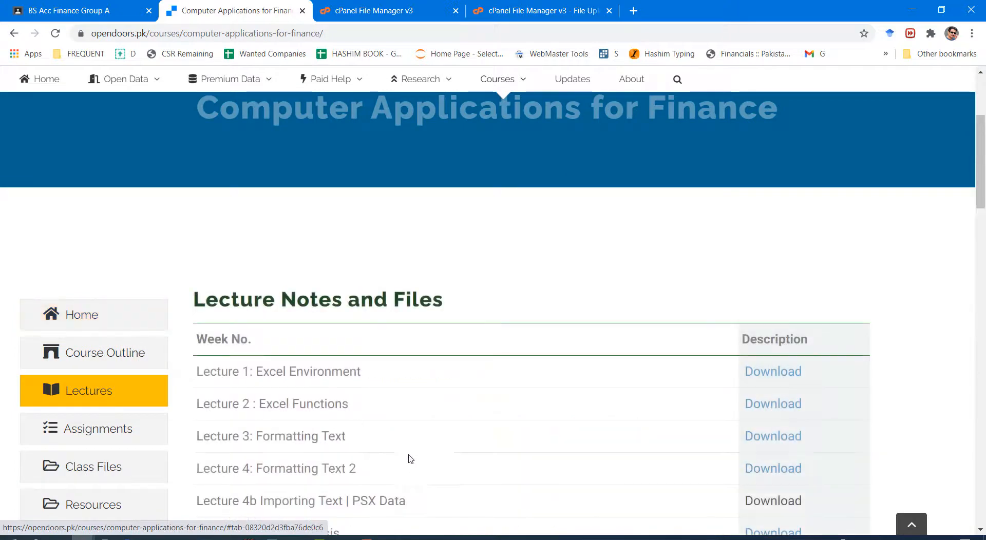
{"action": "scroll", "coordinate": [407, 457], "scroll_direction": "down", "scroll_amount": 4}
{"action": "scroll", "coordinate": [437, 466], "scroll_direction": "down", "scroll_amount": 10}
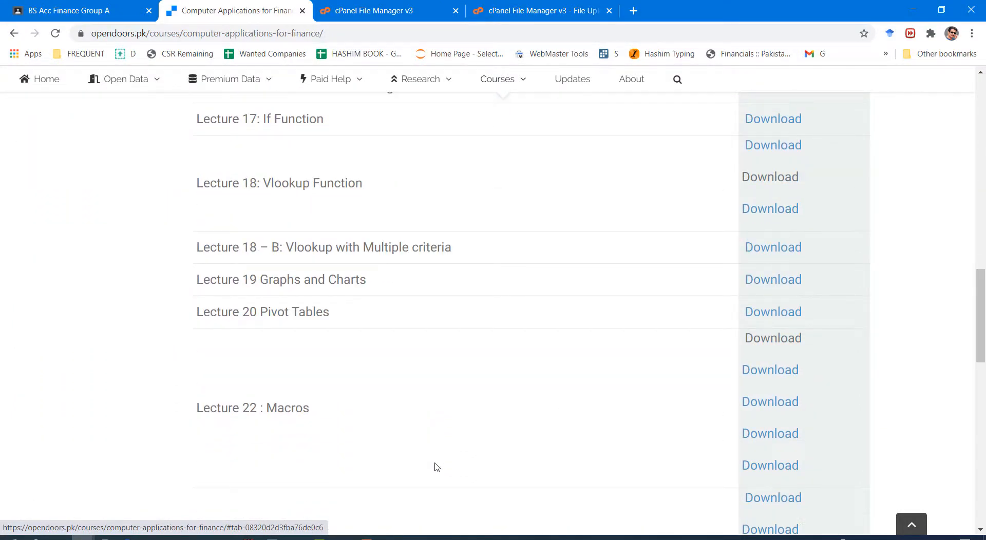
{"action": "scroll", "coordinate": [437, 466], "scroll_direction": "down", "scroll_amount": 8}
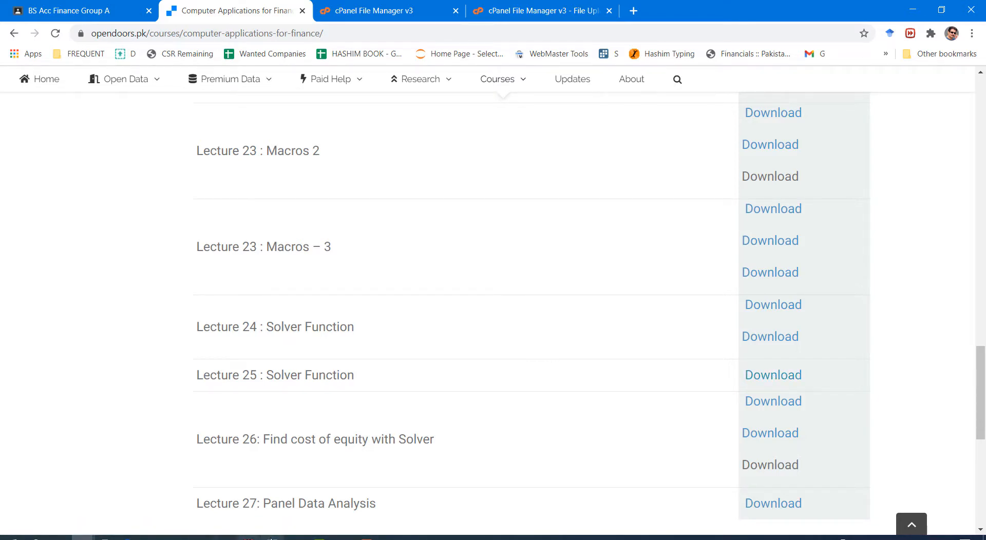
Switch back to the capbudget.xls workbook in Excel and open the basic model sheet
{"action": "left_click", "coordinate": [343, 538]}
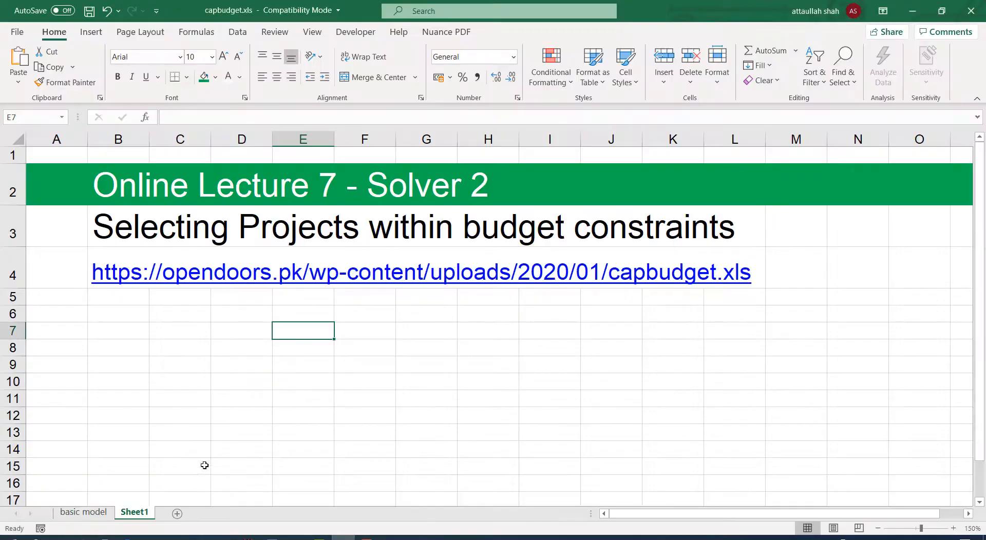
{"action": "left_click", "coordinate": [84, 515]}
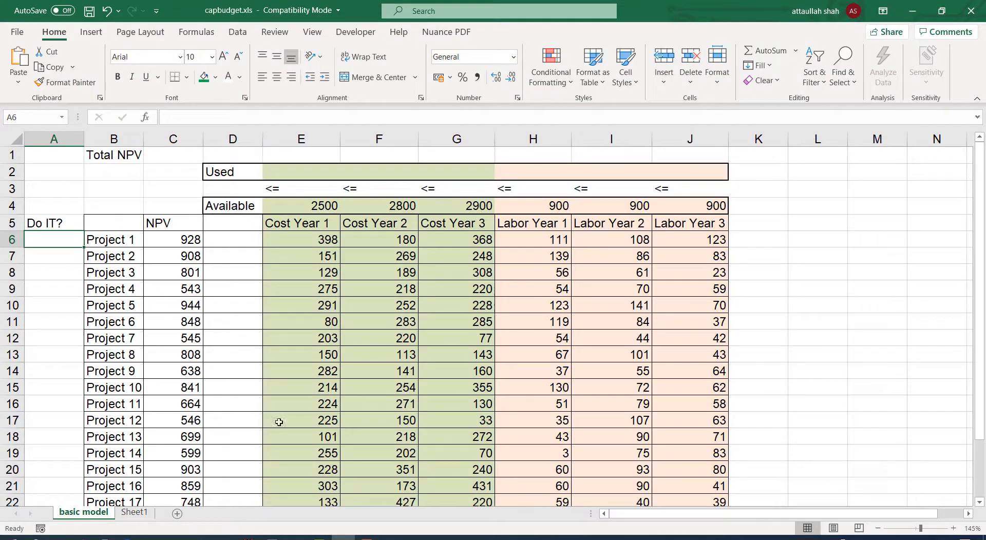
{"action": "left_click", "coordinate": [356, 402]}
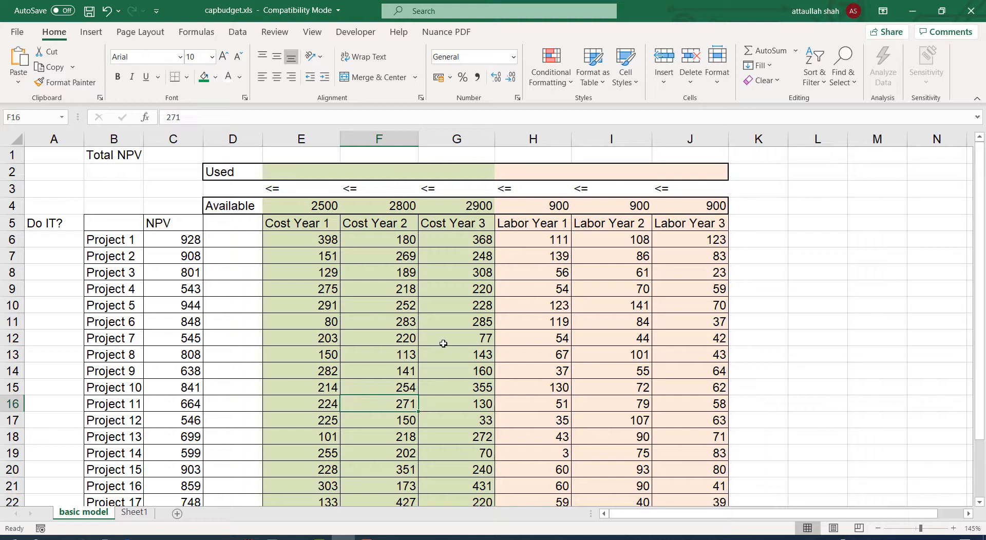
Look through the project list in column B down to its end and return to the top of the sheet
{"action": "left_click", "coordinate": [127, 238]}
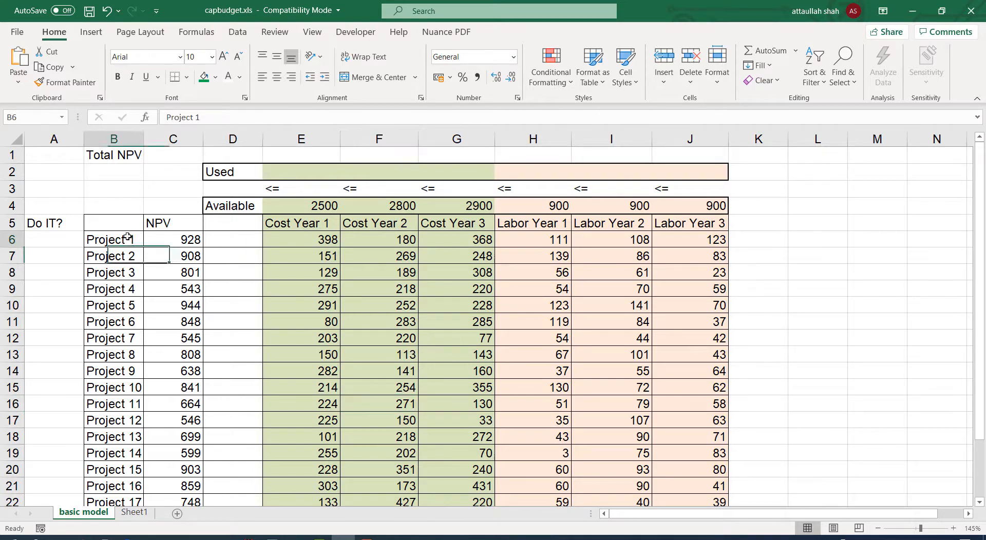
{"action": "left_click", "coordinate": [134, 252]}
{"action": "key", "text": "Down"}
{"action": "key", "text": "Down"}
{"action": "key", "text": "Down"}
{"action": "key", "text": "Down"}
{"action": "key", "text": "Down"}
{"action": "key", "text": "Down"}
{"action": "key", "text": "Down"}
{"action": "key", "text": "Down"}
{"action": "key", "text": "Down"}
{"action": "key", "text": "Down"}
{"action": "key", "text": "Down"}
{"action": "key", "text": "Down"}
{"action": "key", "text": "Down"}
{"action": "key", "text": "Down"}
{"action": "key", "text": "Down"}
{"action": "key", "text": "Down"}
{"action": "key", "text": "Down"}
{"action": "key", "text": "Down"}
{"action": "key", "text": "Down"}
{"action": "key", "text": "Down"}
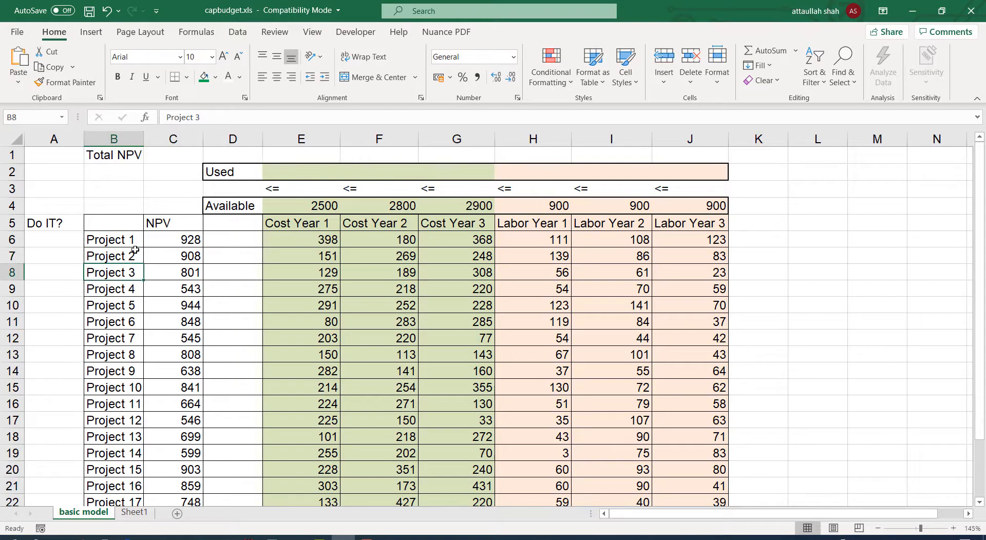
{"action": "key", "text": "Up"}
{"action": "key", "text": "Up"}
{"action": "key", "text": "Up"}
{"action": "key", "text": "Up"}
{"action": "key", "text": "Up"}
{"action": "key", "text": "Up"}
{"action": "key", "text": "Up"}
{"action": "key", "text": "Up"}
{"action": "key", "text": "Up"}
{"action": "key", "text": "Up"}
{"action": "key", "text": "Up"}
{"action": "key", "text": "Up"}
{"action": "key", "text": "Up"}
{"action": "key", "text": "Up"}
{"action": "key", "text": "Up"}
{"action": "key", "text": "Up"}
{"action": "key", "text": "Up"}
{"action": "key", "text": "Up"}
{"action": "key", "text": "Up"}
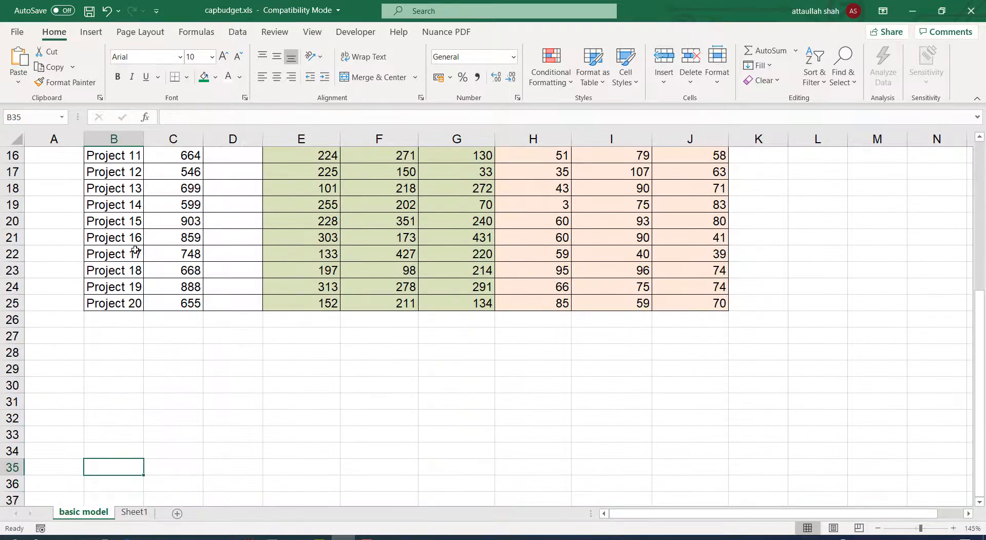
{"action": "key", "text": "Up"}
{"action": "key", "text": "Up"}
{"action": "key", "text": "Up"}
{"action": "key", "text": "Up"}
{"action": "key", "text": "Up"}
{"action": "key", "text": "Up"}
{"action": "key", "text": "Up"}
{"action": "key", "text": "Up"}
{"action": "key", "text": "Up"}
{"action": "key", "text": "Up"}
{"action": "key", "text": "Up"}
{"action": "key", "text": "Up"}
{"action": "key", "text": "Up"}
{"action": "key", "text": "Up"}
{"action": "key", "text": "Up"}
{"action": "key", "text": "Up"}
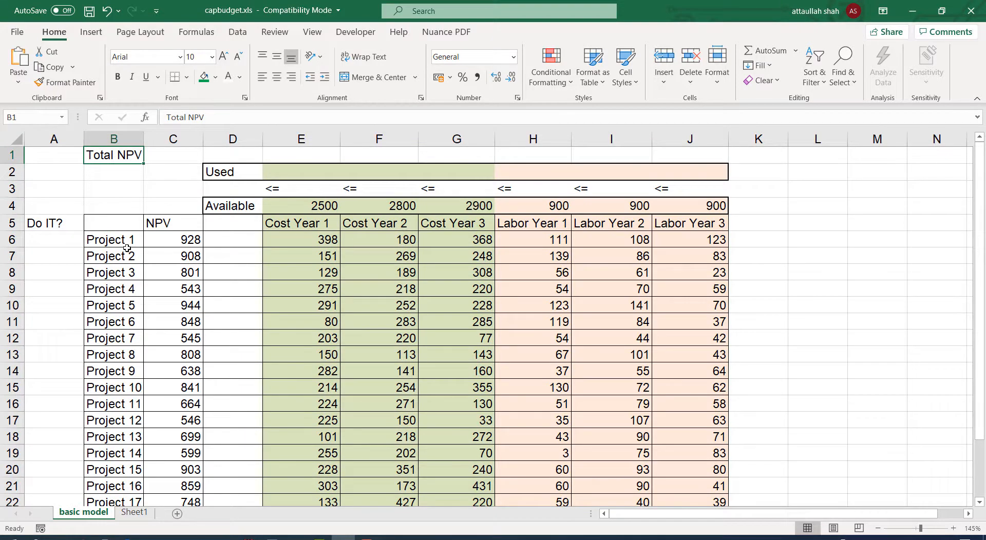
Examine Project 1's NPV, the whole NPV column and the three yearly cost columns E to G
{"action": "left_click", "coordinate": [126, 243]}
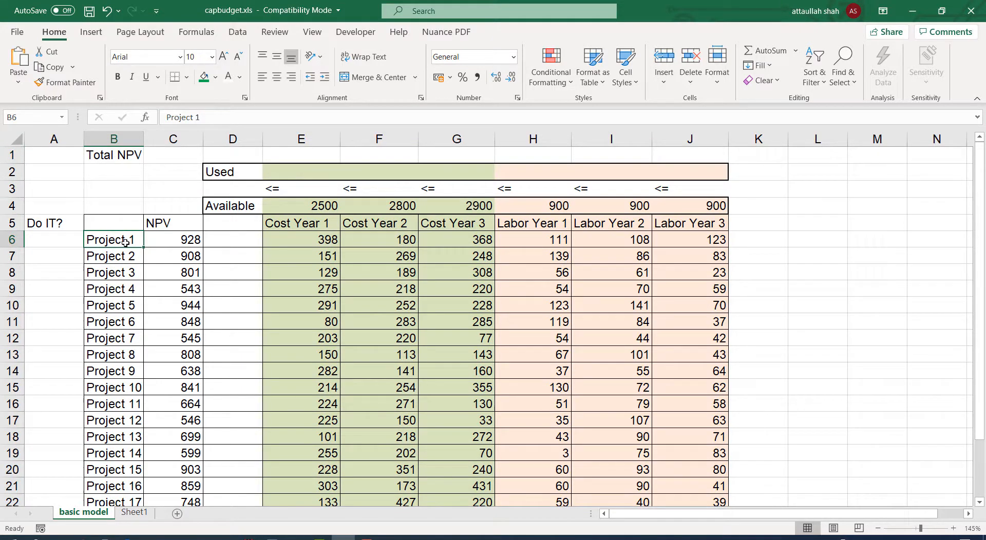
{"action": "key", "text": "Right"}
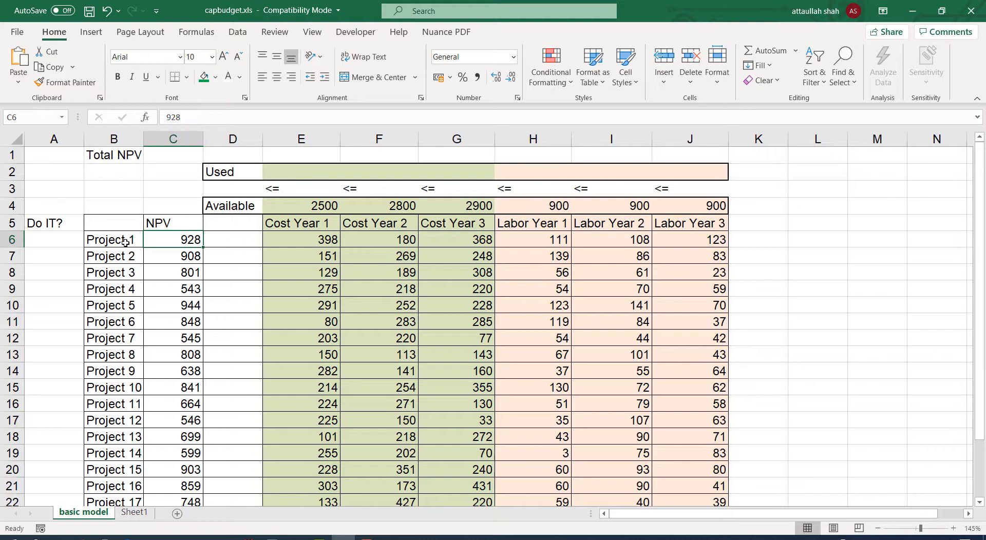
{"action": "key", "text": "Up"}
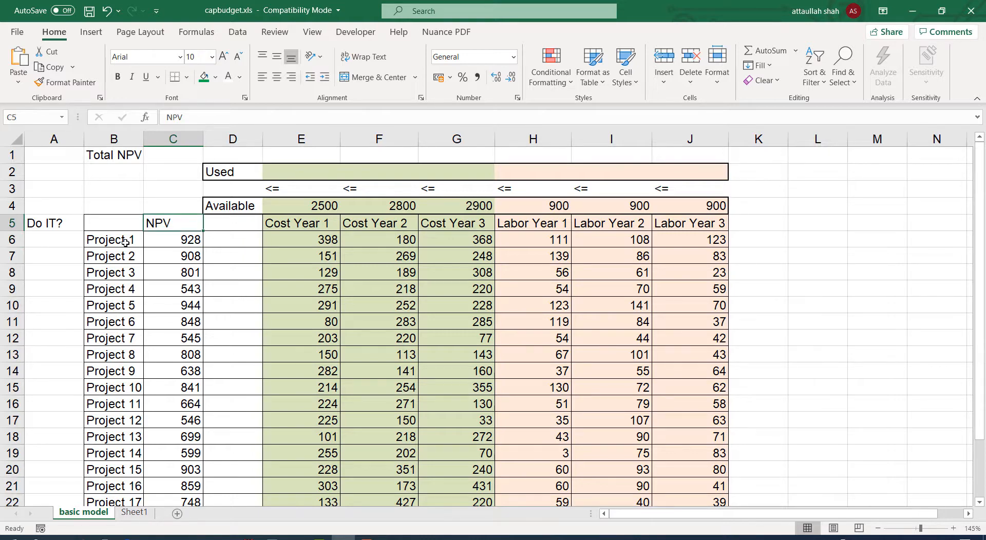
{"action": "left_click", "coordinate": [179, 137]}
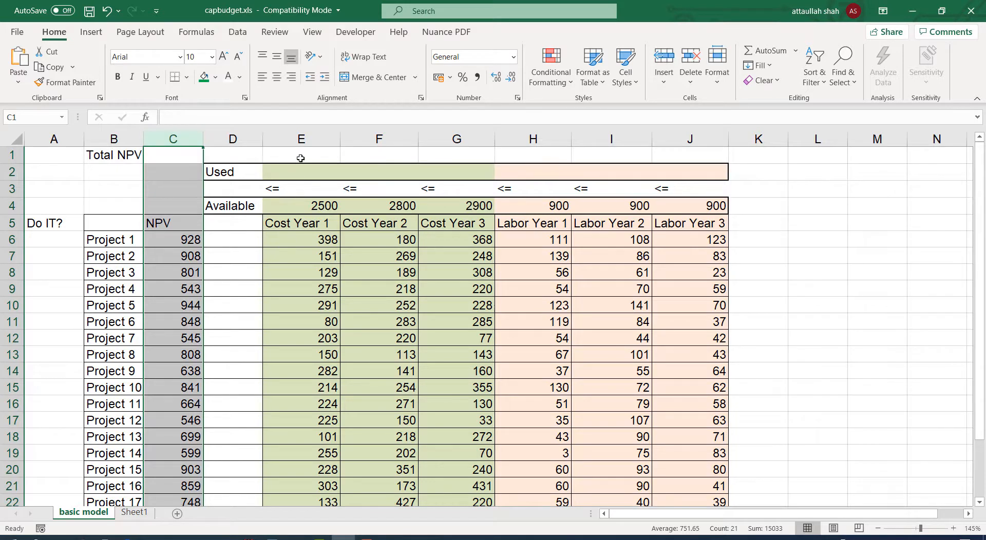
{"action": "left_click_drag", "start_coordinate": [301, 140], "coordinate": [452, 138]}
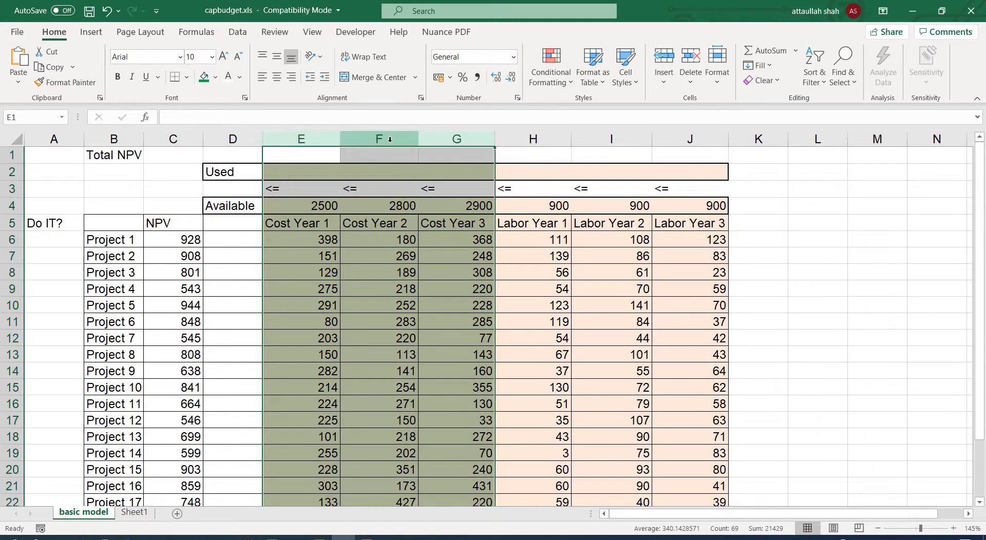
{"action": "left_click", "coordinate": [363, 285]}
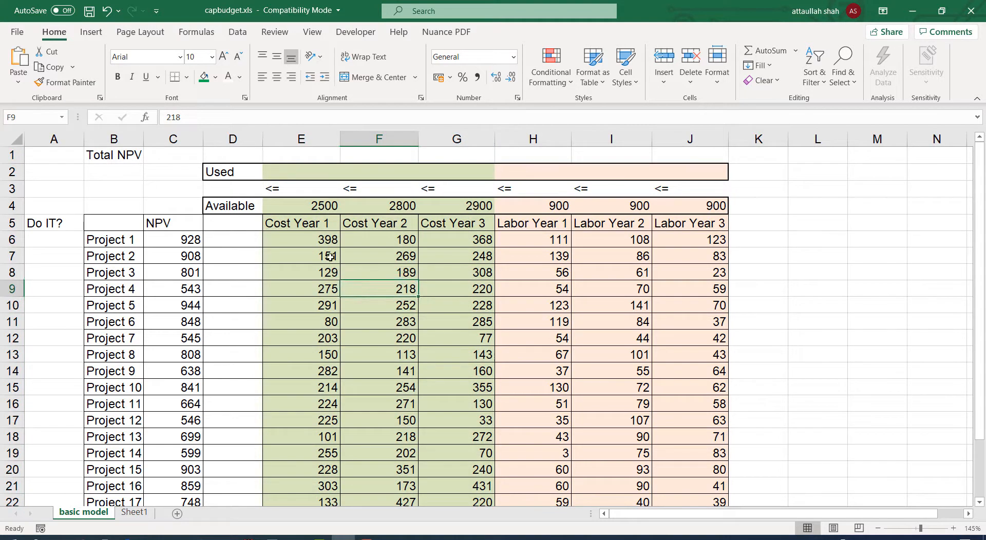
Examine Project 1's cost and labor requirements for each of the three years in row 6
{"action": "left_click", "coordinate": [303, 241]}
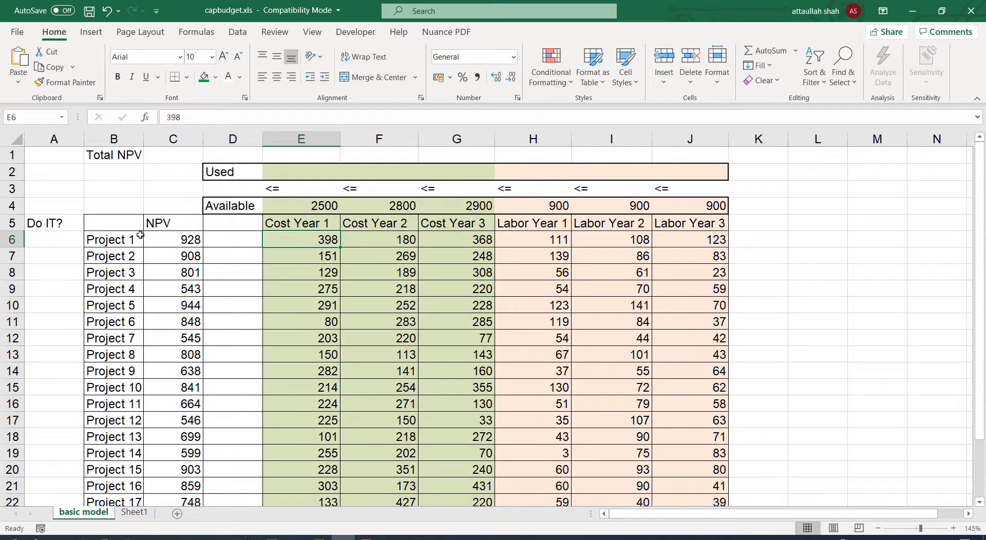
{"action": "left_click", "coordinate": [122, 239]}
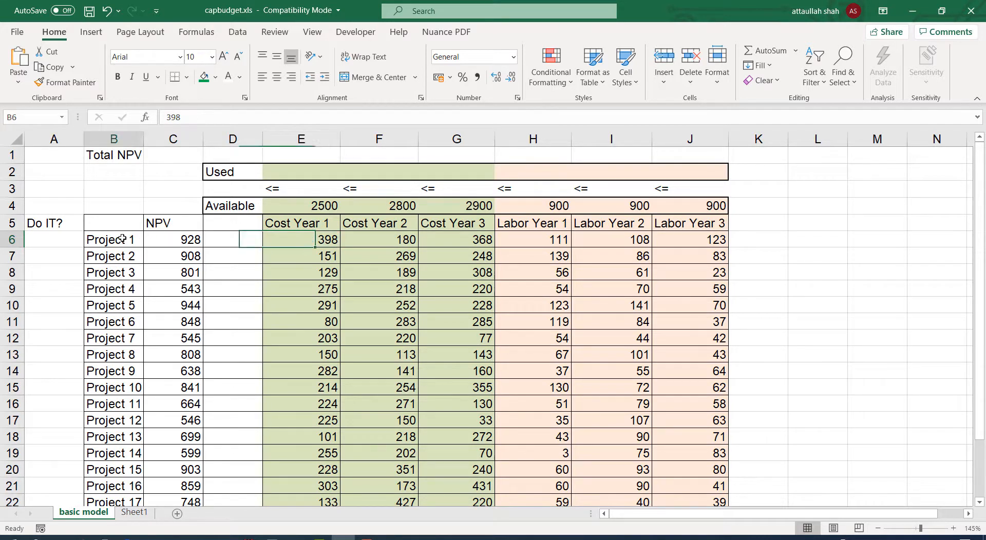
{"action": "left_click", "coordinate": [315, 240]}
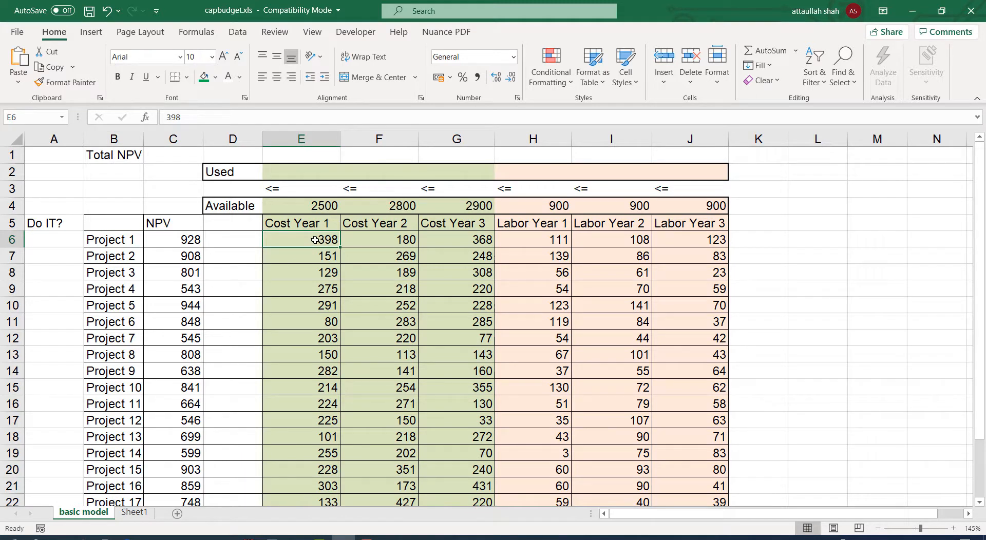
{"action": "left_click", "coordinate": [394, 241]}
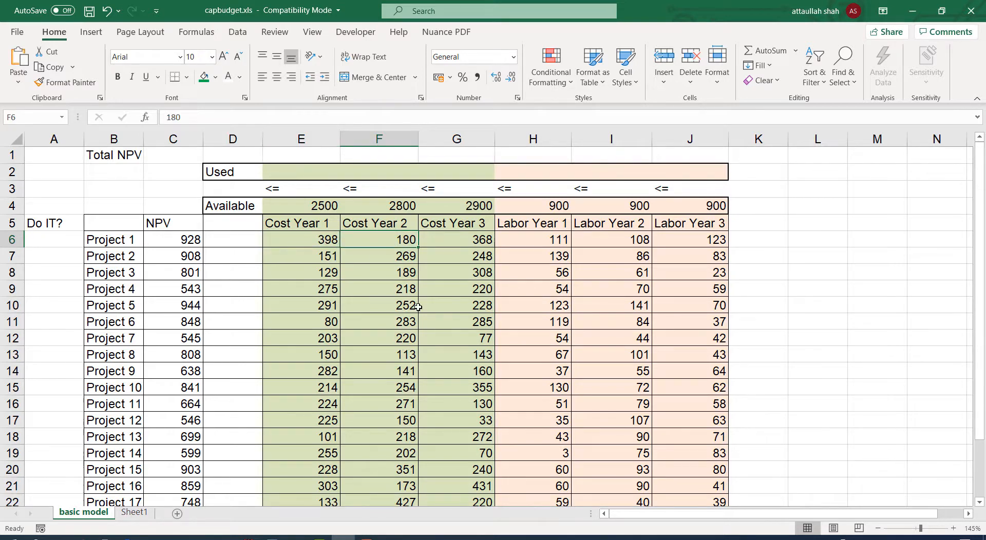
{"action": "left_click", "coordinate": [442, 240]}
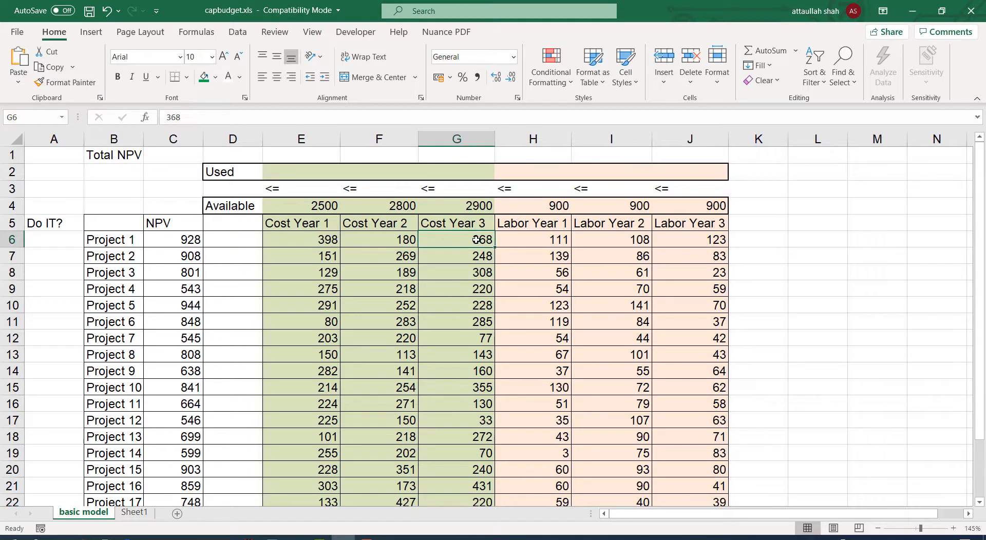
{"action": "left_click", "coordinate": [535, 240]}
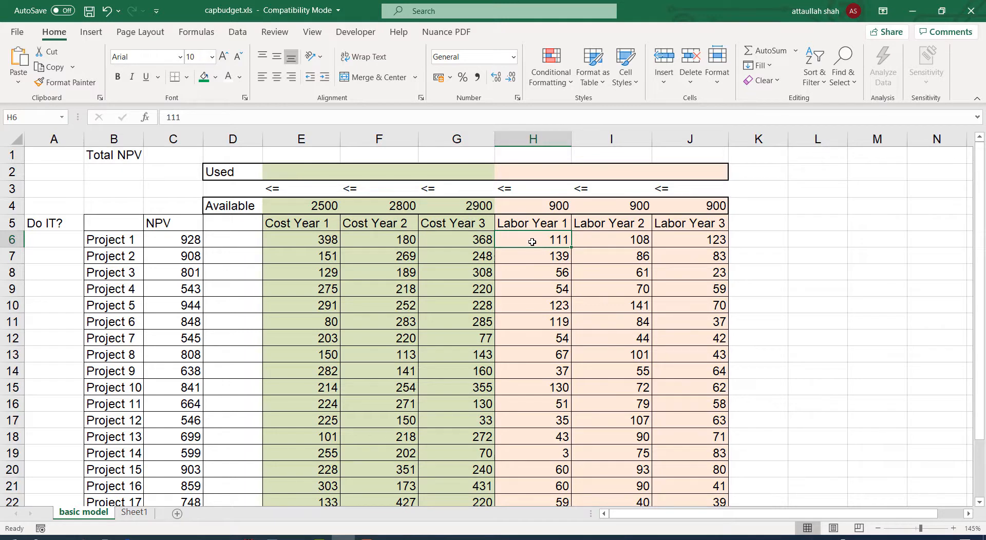
{"action": "left_click", "coordinate": [600, 238]}
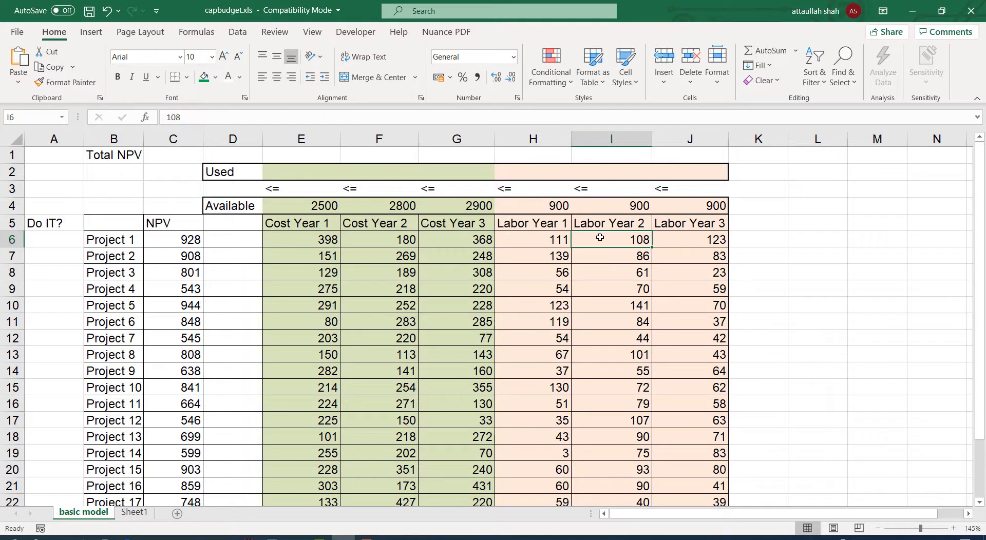
{"action": "left_click", "coordinate": [673, 242]}
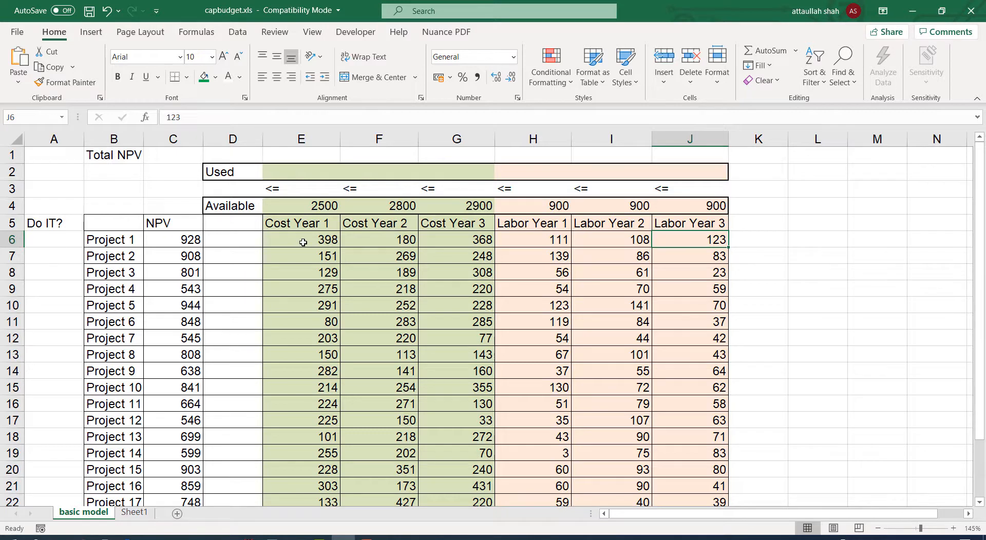
Review the cost and labor figures of the other projects and the available Year 1 budget in E4
{"action": "left_click_drag", "start_coordinate": [311, 256], "coordinate": [449, 432]}
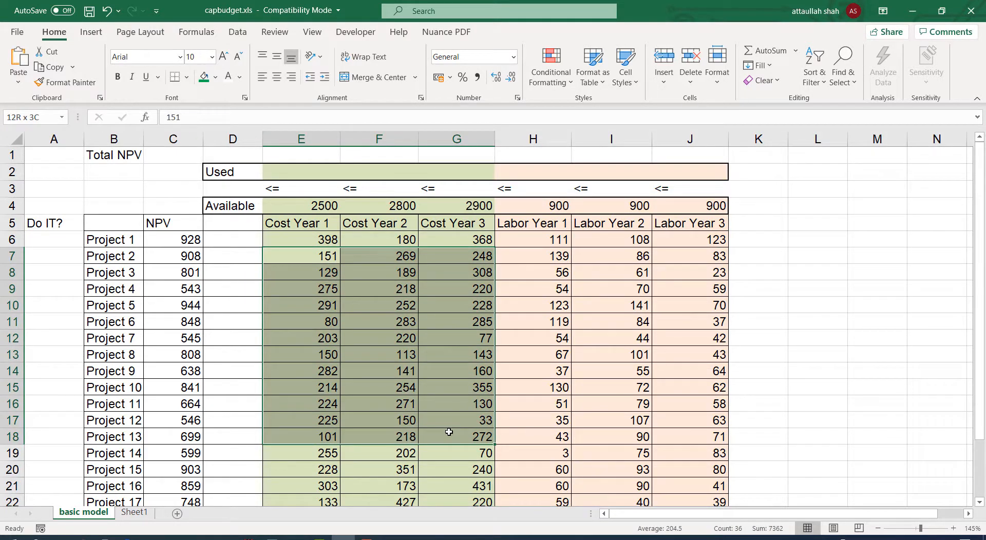
{"action": "left_click", "coordinate": [512, 253]}
{"action": "left_click_drag", "start_coordinate": [511, 253], "coordinate": [697, 420]}
{"action": "scroll", "coordinate": [337, 391], "scroll_direction": "down", "scroll_amount": 3}
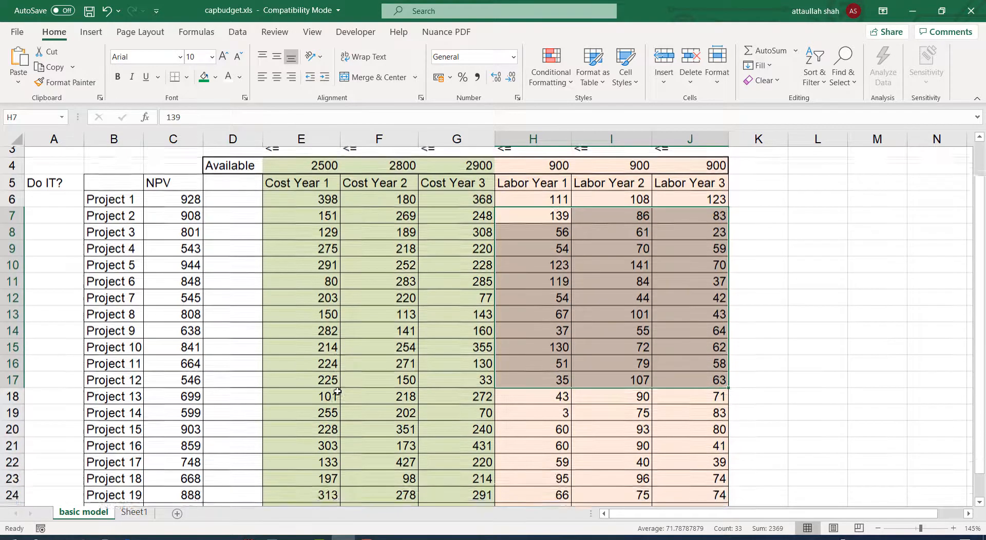
{"action": "scroll", "coordinate": [337, 391], "scroll_direction": "up", "scroll_amount": 3}
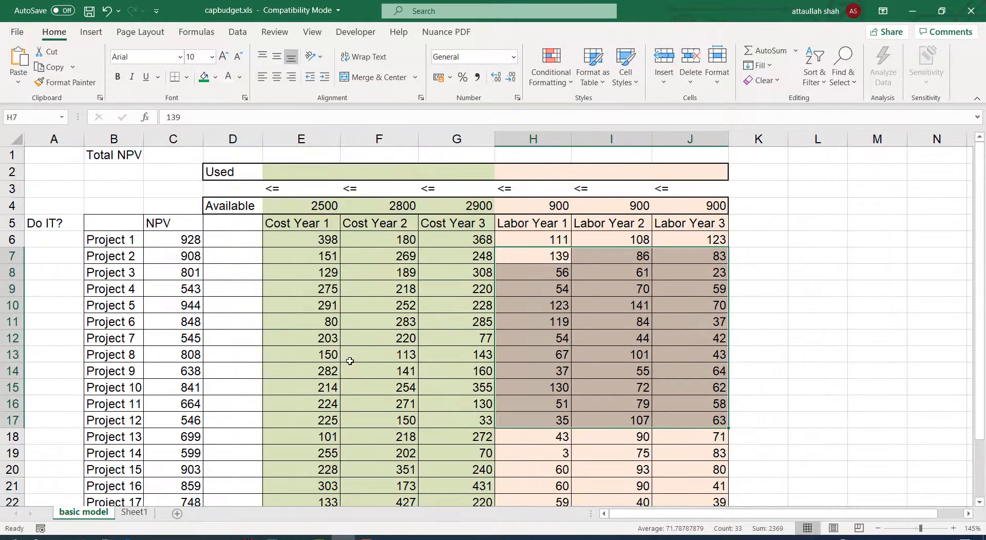
{"action": "left_click", "coordinate": [351, 356]}
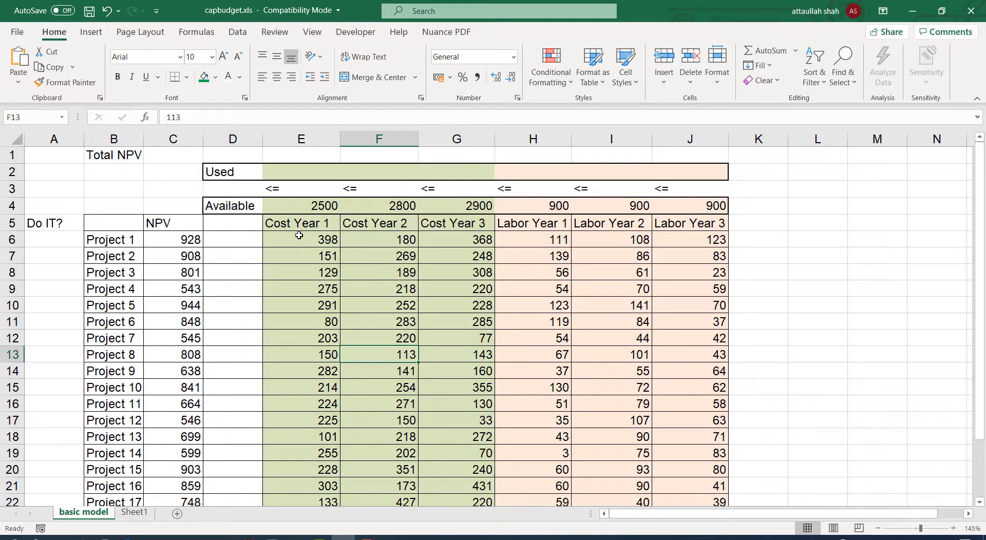
{"action": "left_click", "coordinate": [306, 208]}
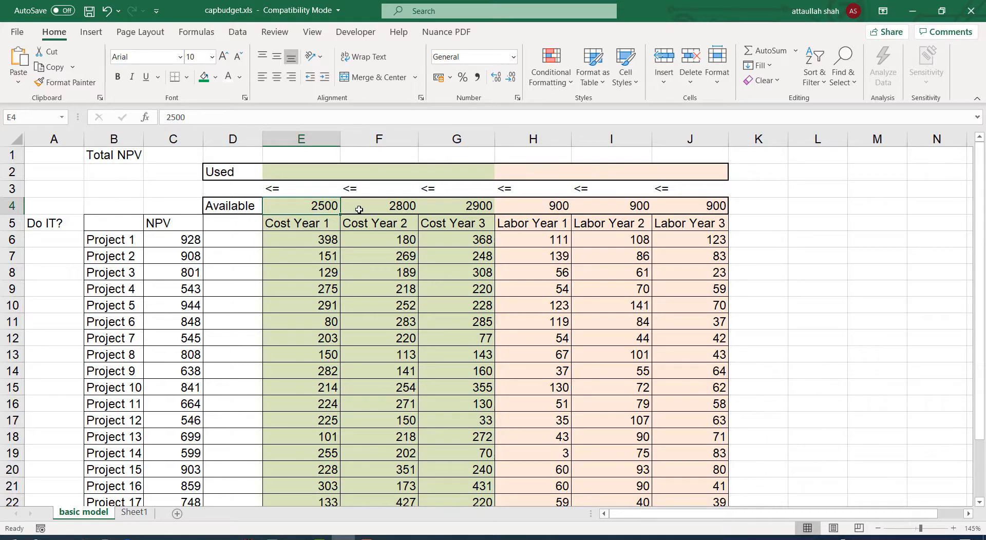
Examine the available Year 2 and Year 3 budgets and the available Year 1 labor in row 4
{"action": "left_click", "coordinate": [385, 206]}
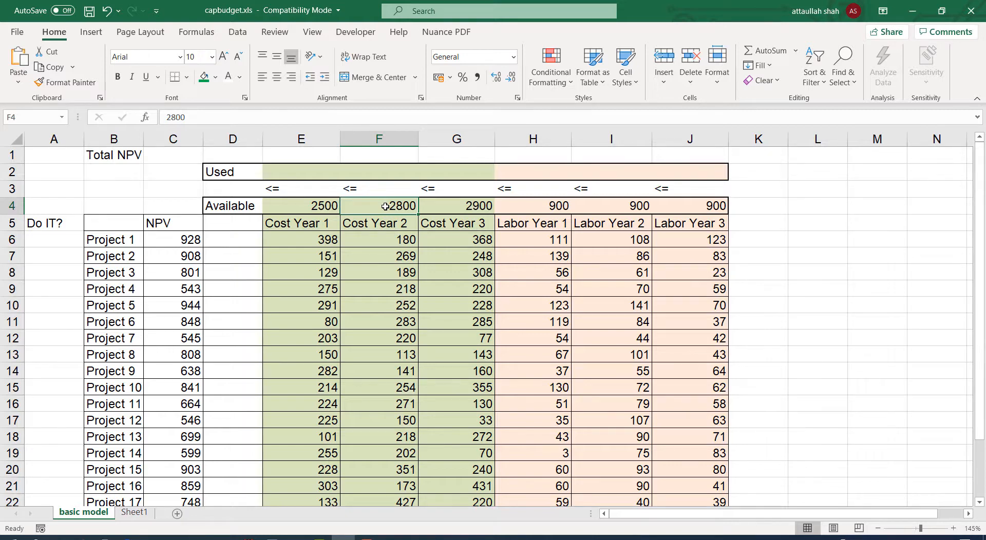
{"action": "left_click", "coordinate": [456, 208]}
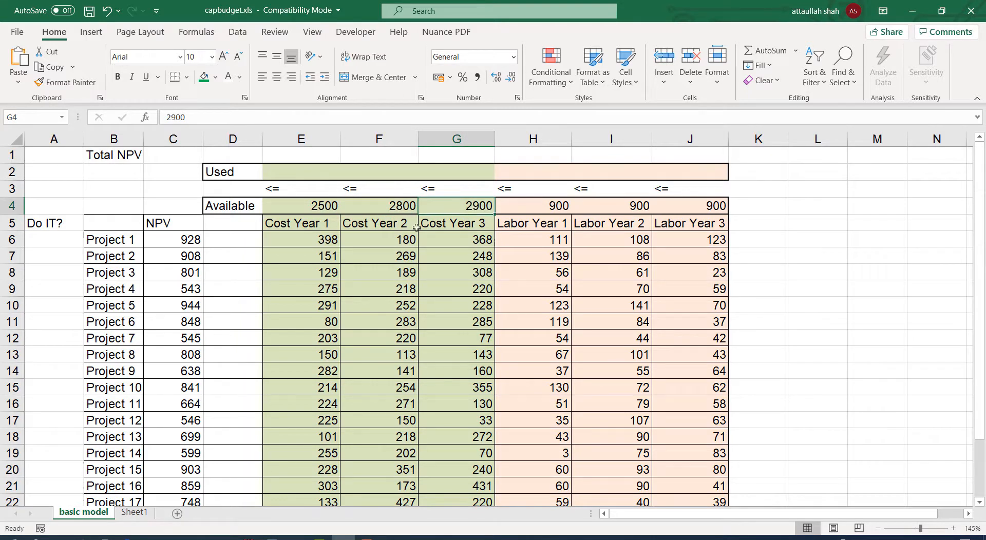
{"action": "left_click", "coordinate": [550, 206]}
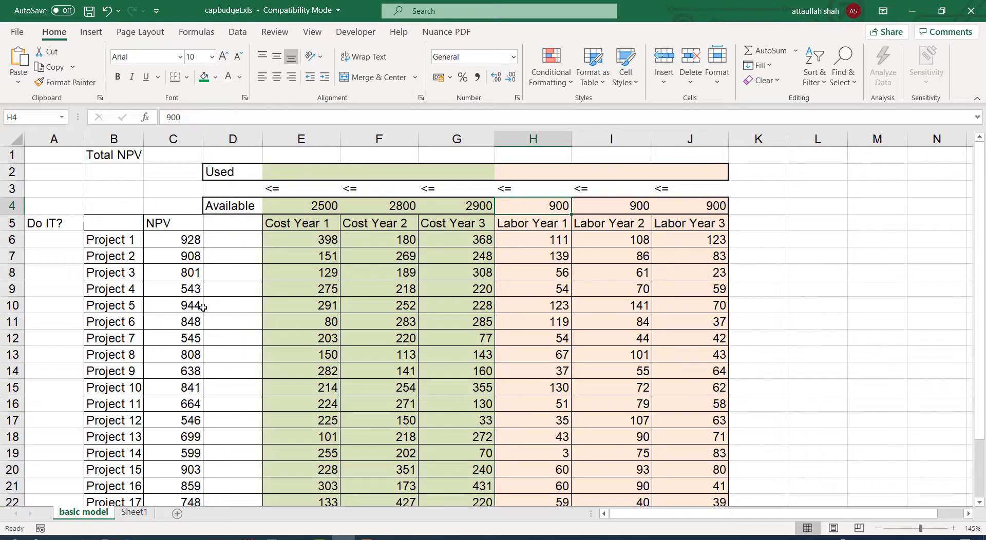
{"action": "left_click", "coordinate": [342, 259]}
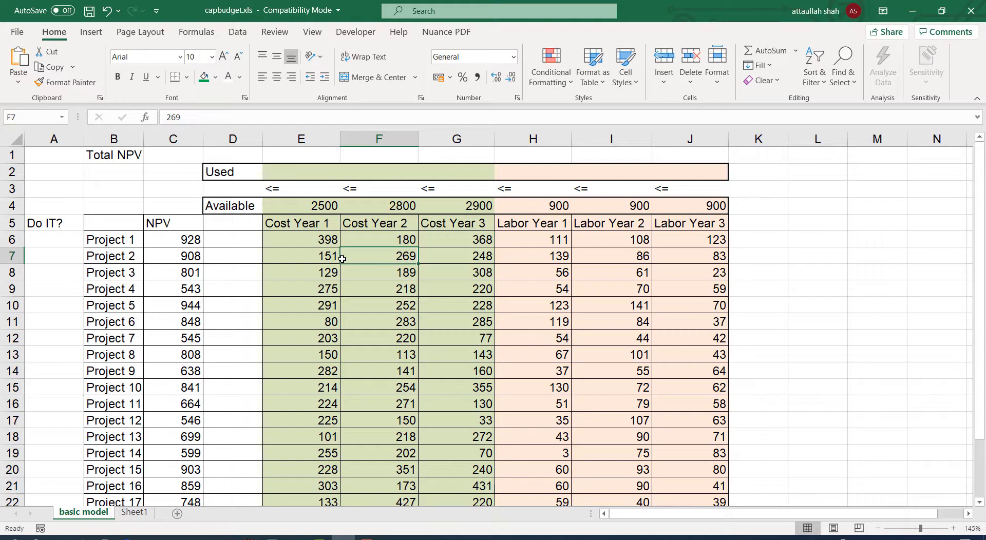
Look through the project list down to Project 20 and return to the available Year 1 budget in E4
{"action": "left_click", "coordinate": [127, 173]}
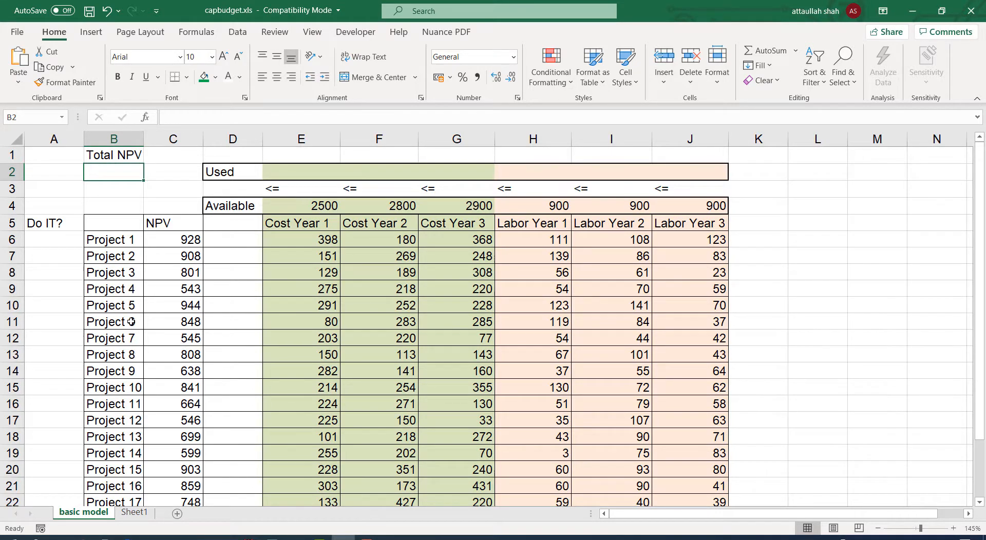
{"action": "scroll", "coordinate": [154, 360], "scroll_direction": "down", "scroll_amount": 3}
{"action": "scroll", "coordinate": [162, 383], "scroll_direction": "up", "scroll_amount": 2}
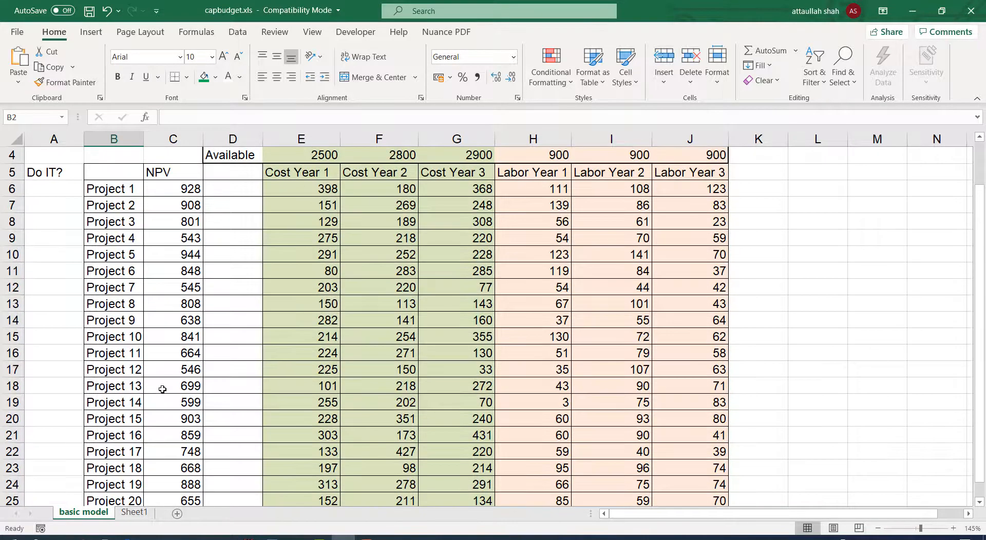
{"action": "scroll", "coordinate": [173, 359], "scroll_direction": "up", "scroll_amount": 1}
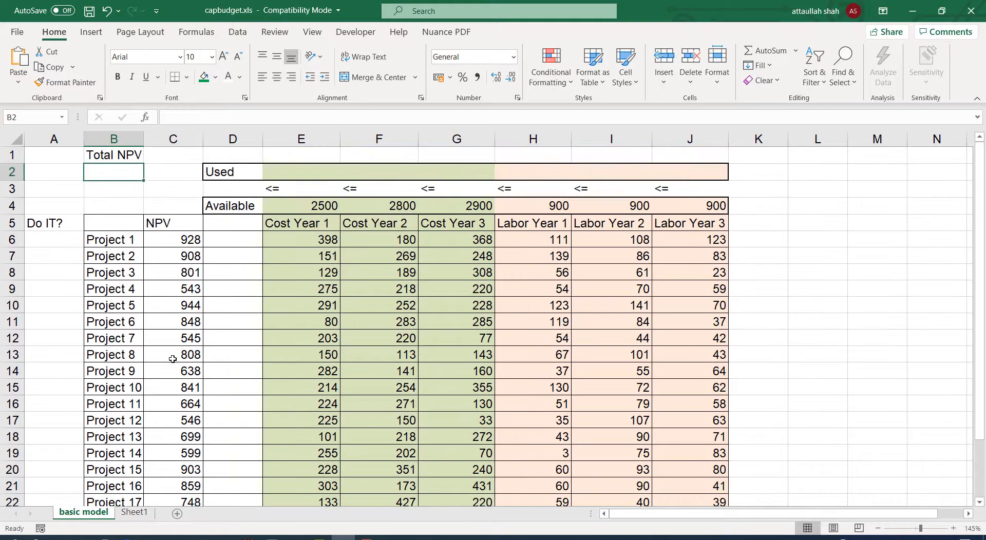
{"action": "scroll", "coordinate": [173, 359], "scroll_direction": "down", "scroll_amount": 1}
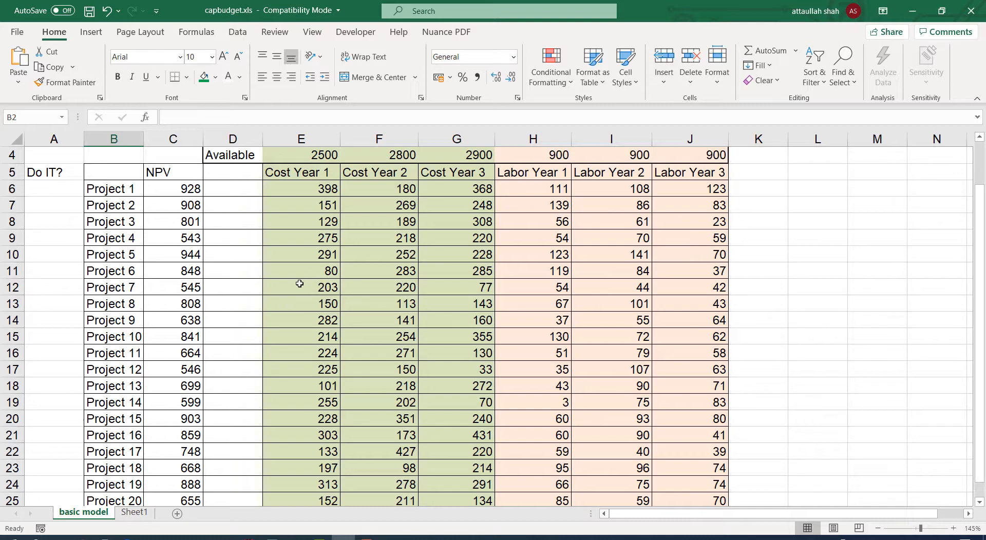
{"action": "scroll", "coordinate": [331, 369], "scroll_direction": "down", "scroll_amount": 1}
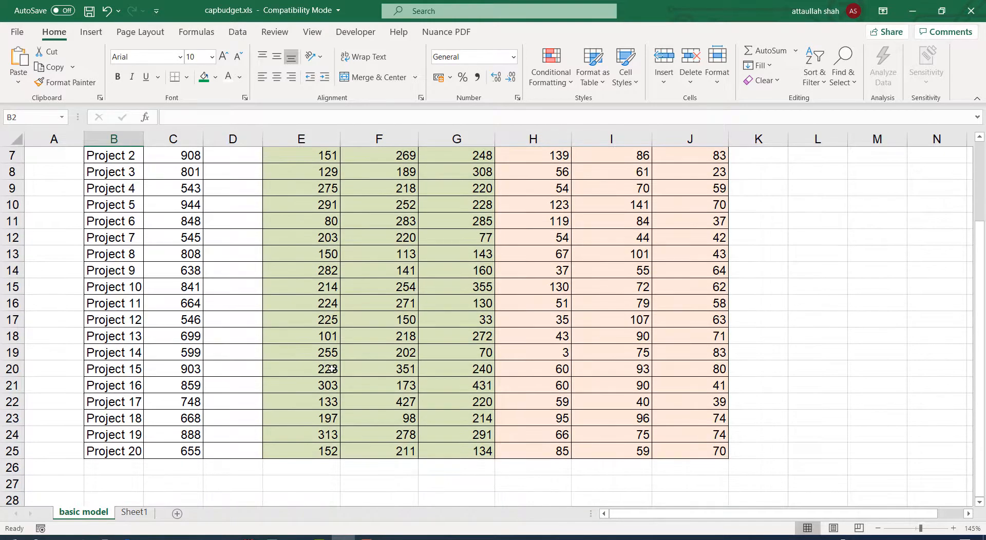
{"action": "scroll", "coordinate": [332, 368], "scroll_direction": "up", "scroll_amount": 2}
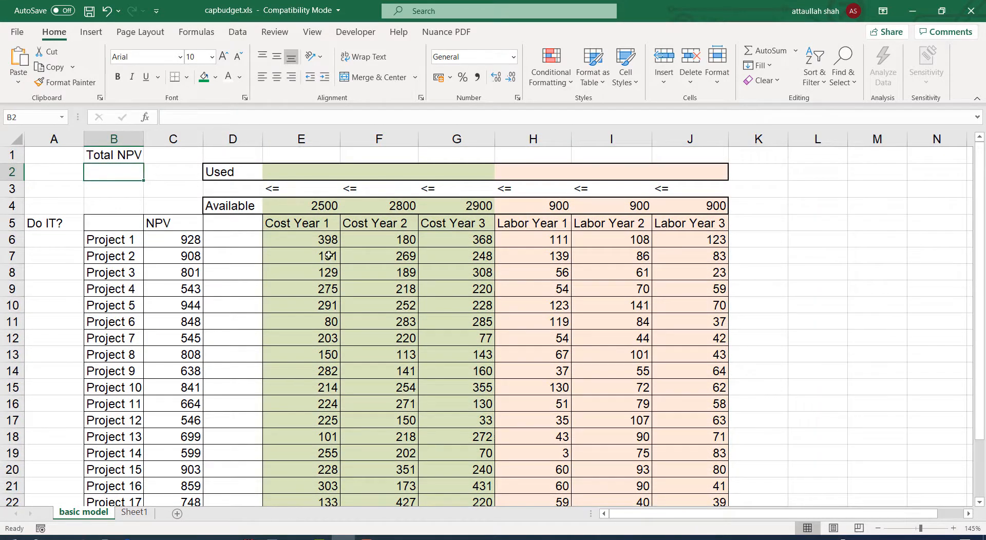
{"action": "left_click", "coordinate": [323, 207]}
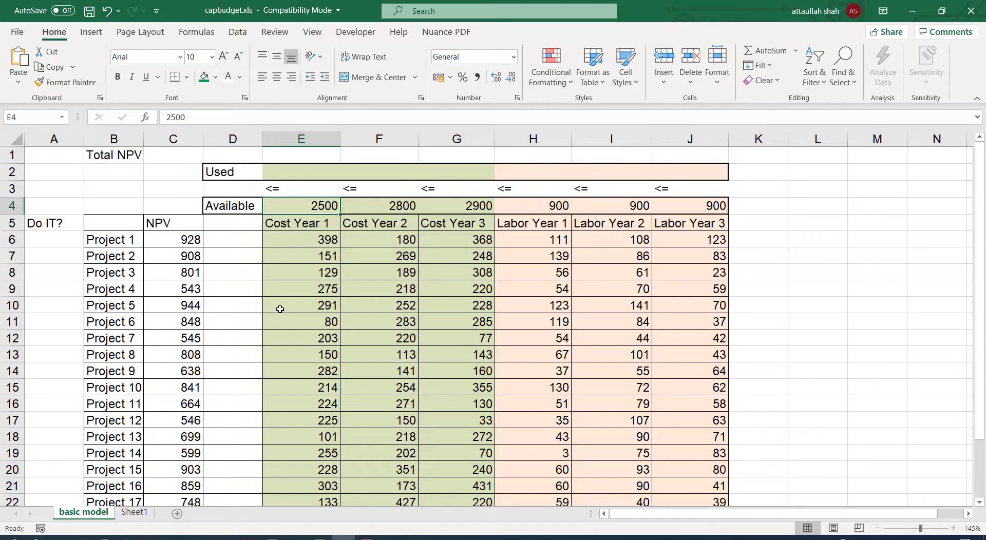
Enter 1 in the Do IT? column for Project 1 (A6)
{"action": "left_click", "coordinate": [49, 242]}
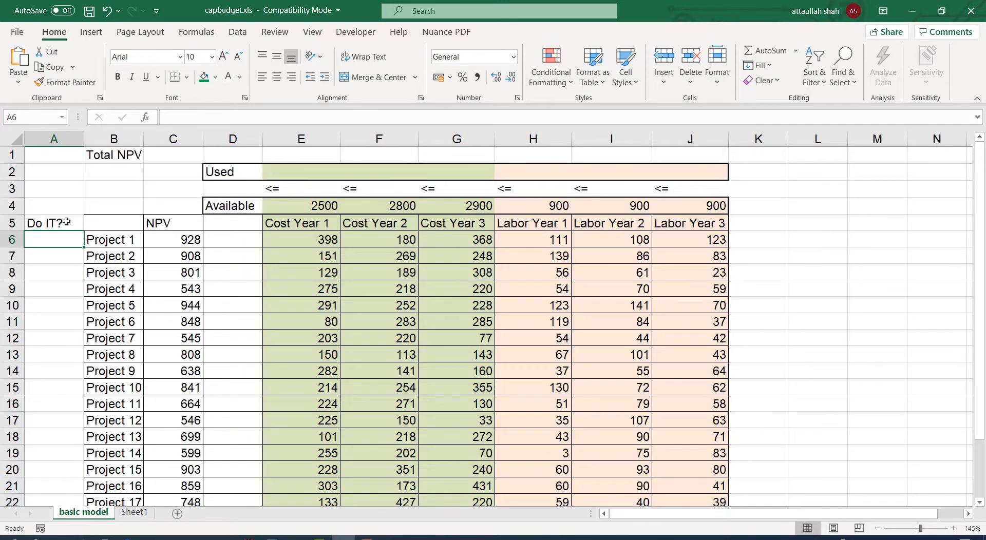
{"action": "left_click", "coordinate": [53, 144]}
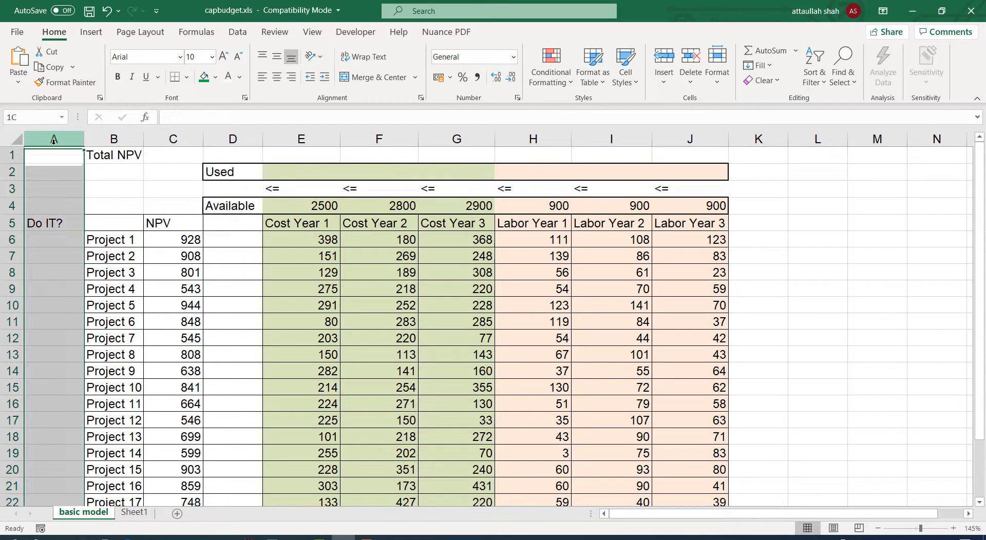
{"action": "left_click", "coordinate": [36, 244]}
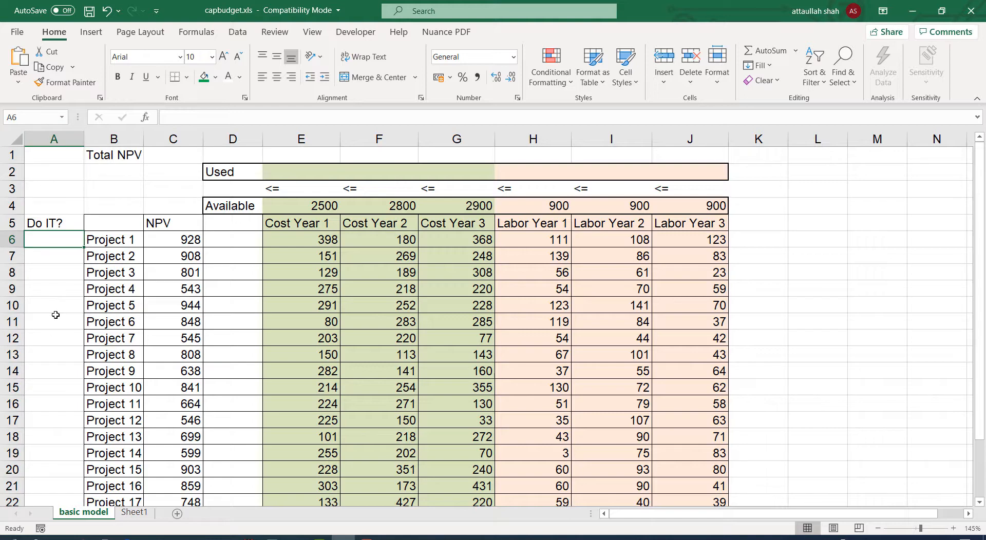
{"action": "type", "text": "1"}
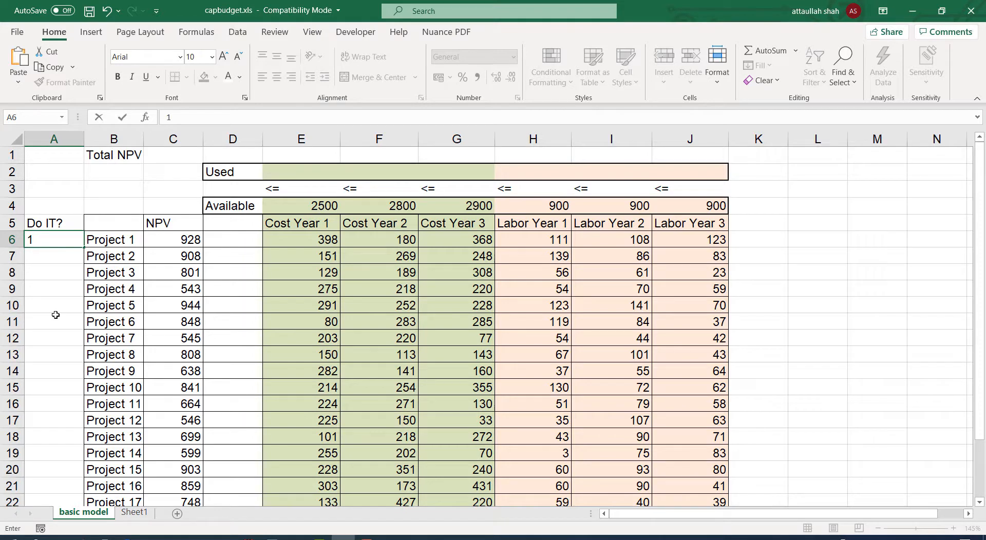
{"action": "key", "text": "Return"}
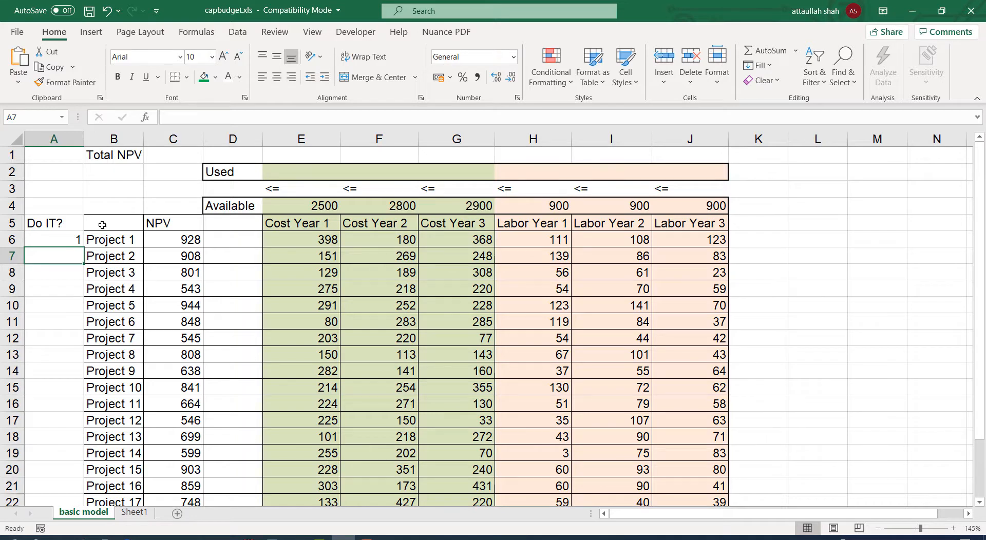
{"action": "left_click", "coordinate": [66, 242]}
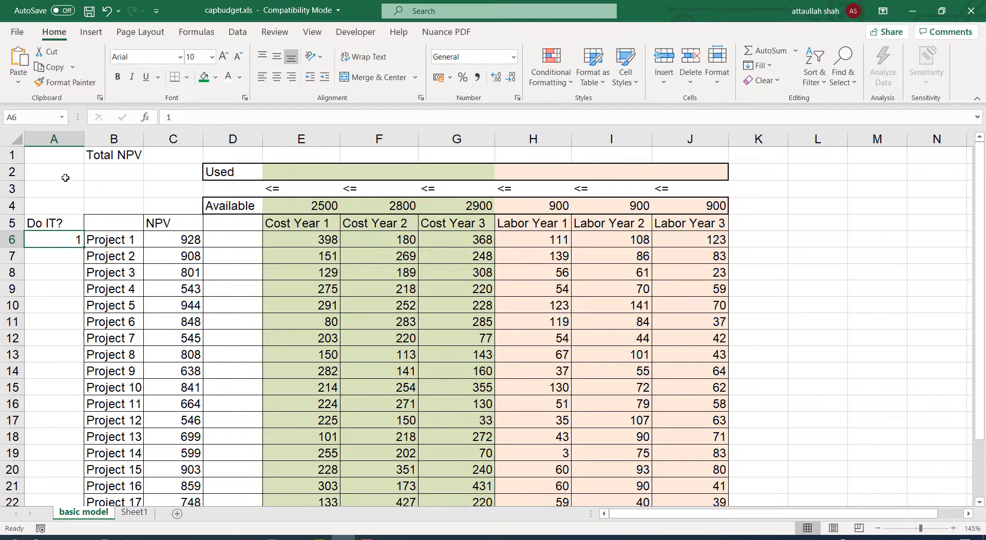
{"action": "left_click", "coordinate": [62, 139]}
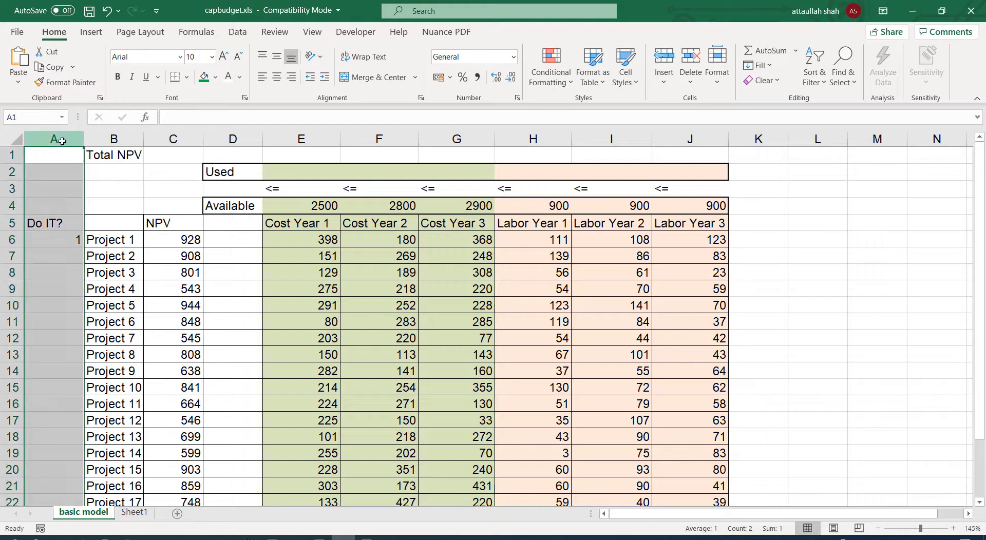
{"action": "left_click", "coordinate": [551, 85]}
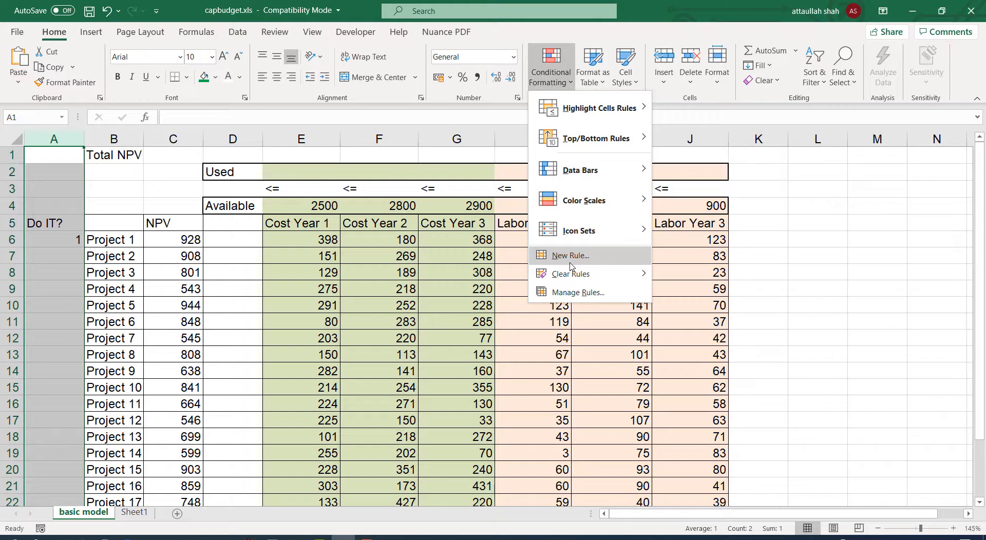
{"action": "left_click", "coordinate": [94, 231]}
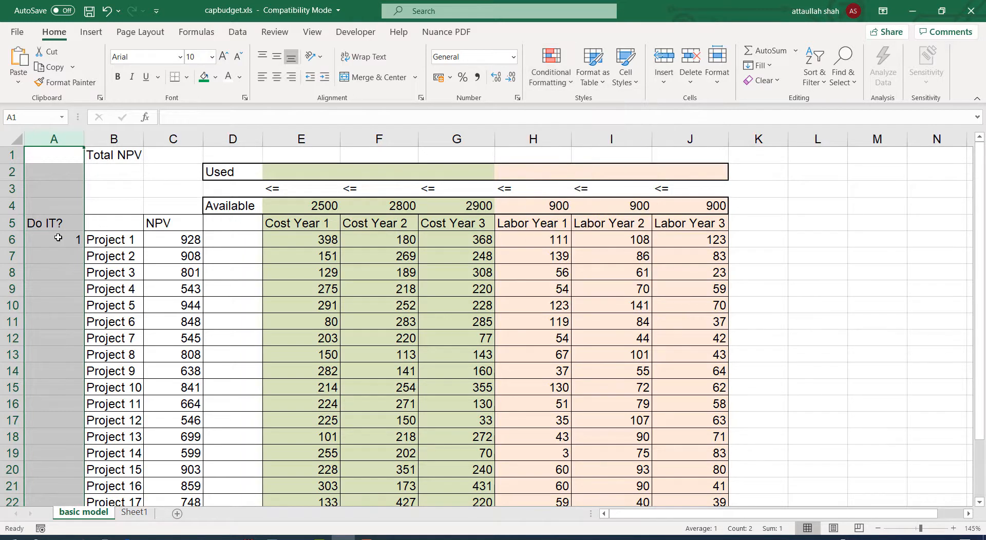
Define a new conditional formatting rule for A6:A25 that formats only cells with a value equal to 1
{"action": "left_click_drag", "start_coordinate": [59, 240], "coordinate": [59, 256]}
{"action": "left_click_drag", "start_coordinate": [59, 301], "coordinate": [68, 482]}
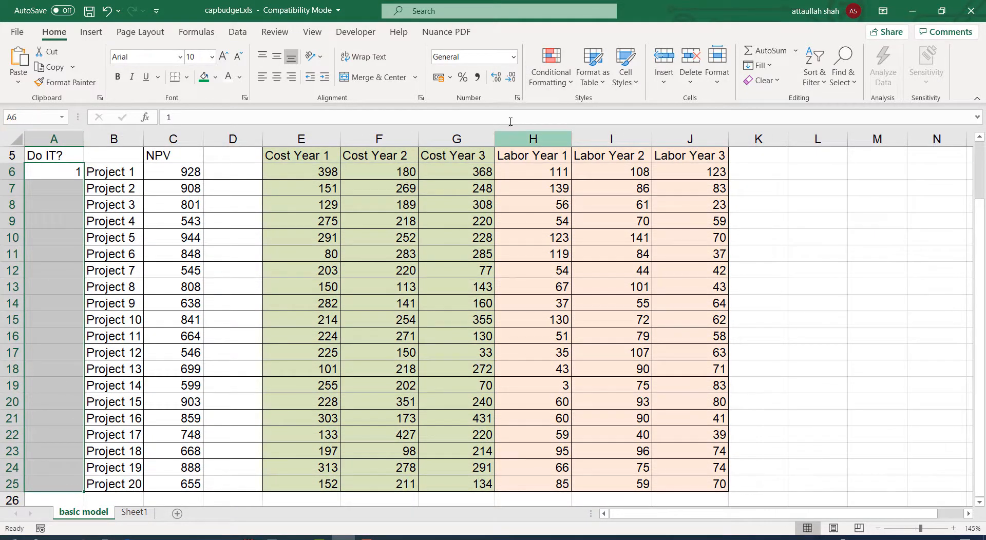
{"action": "left_click", "coordinate": [563, 74]}
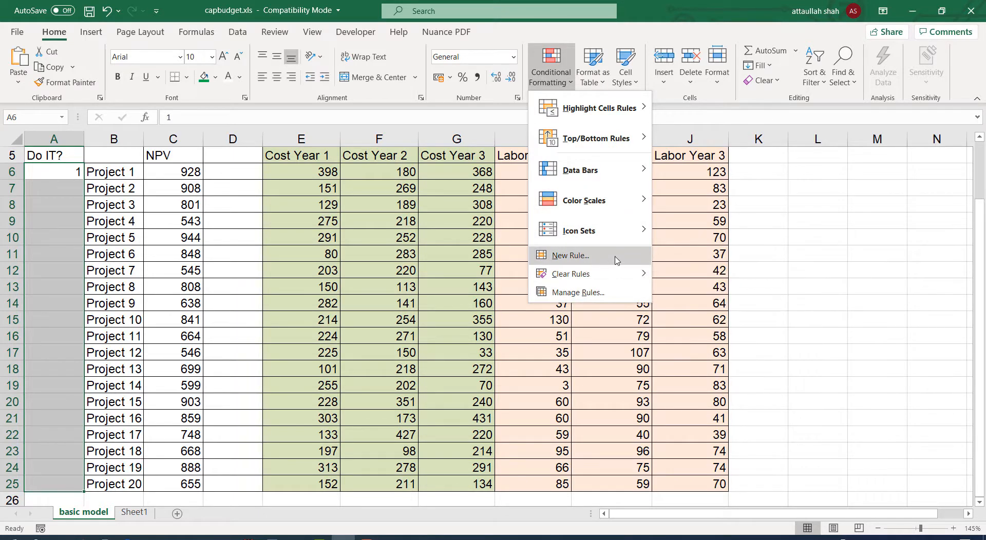
{"action": "left_click", "coordinate": [585, 255]}
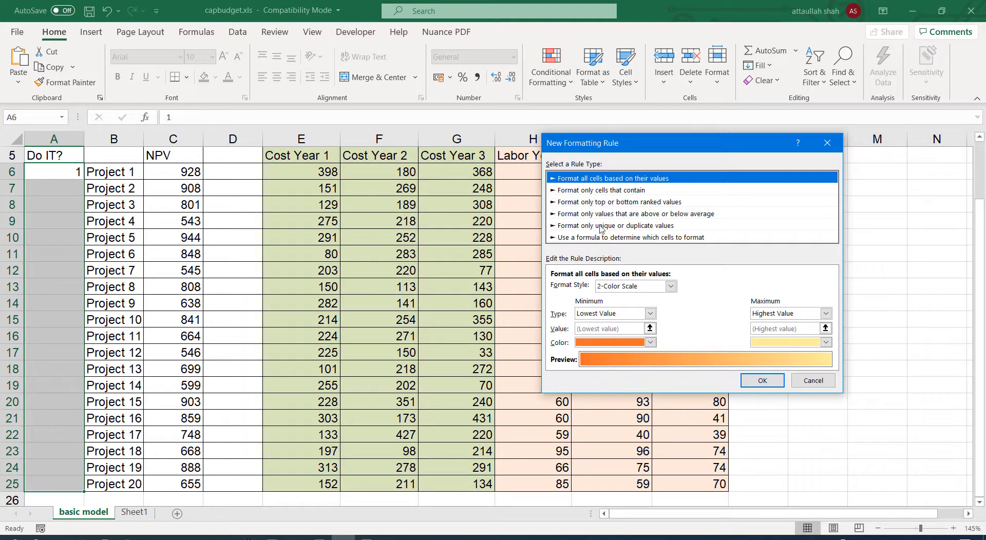
{"action": "left_click", "coordinate": [603, 191]}
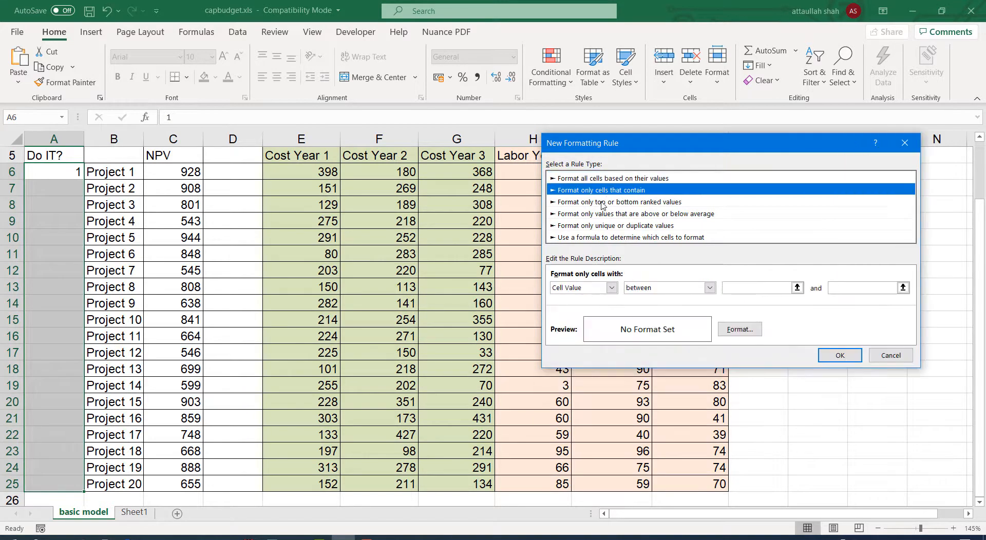
{"action": "left_click", "coordinate": [648, 291]}
{"action": "left_click", "coordinate": [637, 317]}
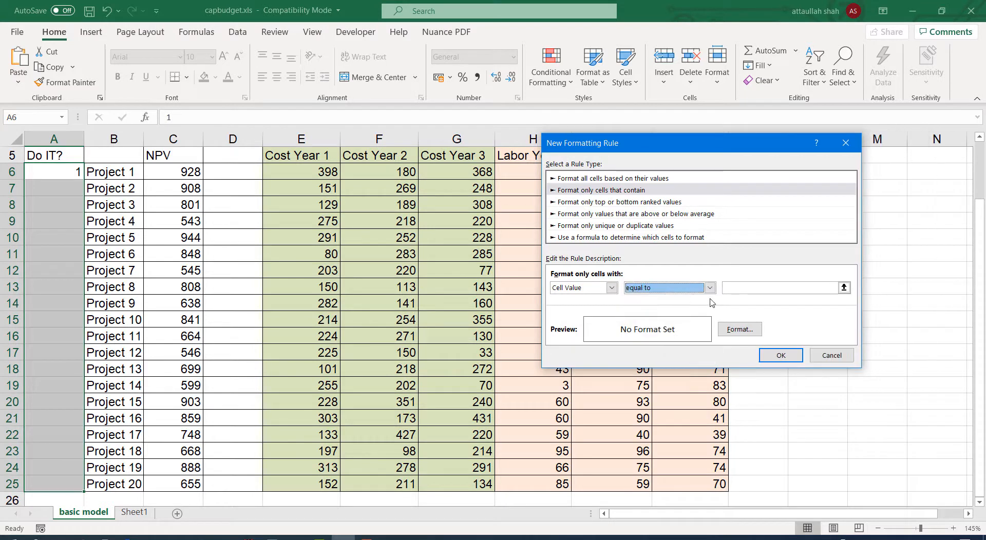
{"action": "left_click", "coordinate": [738, 286]}
{"action": "type", "text": "1"}
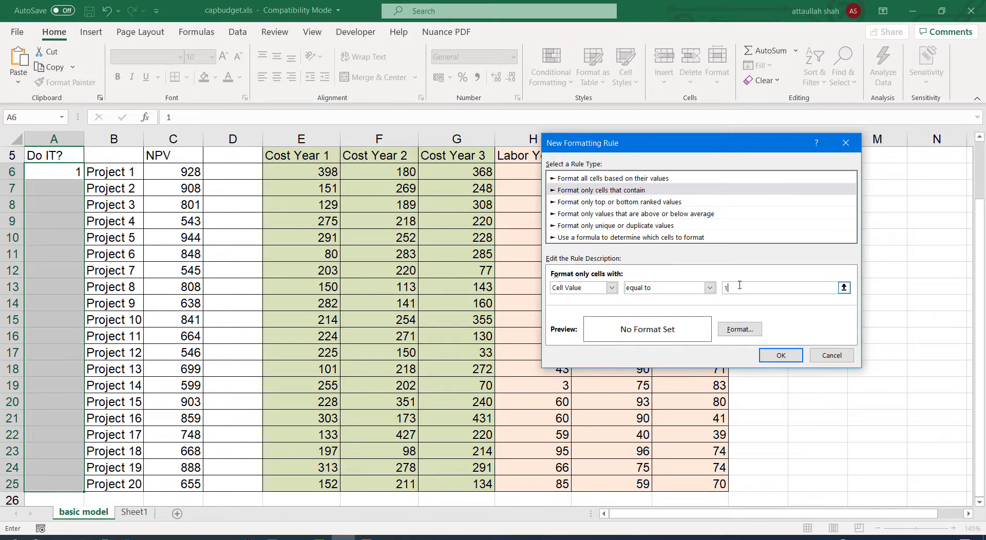
Give the rule's format a solid green background fill from the standard colors
{"action": "left_click", "coordinate": [751, 329]}
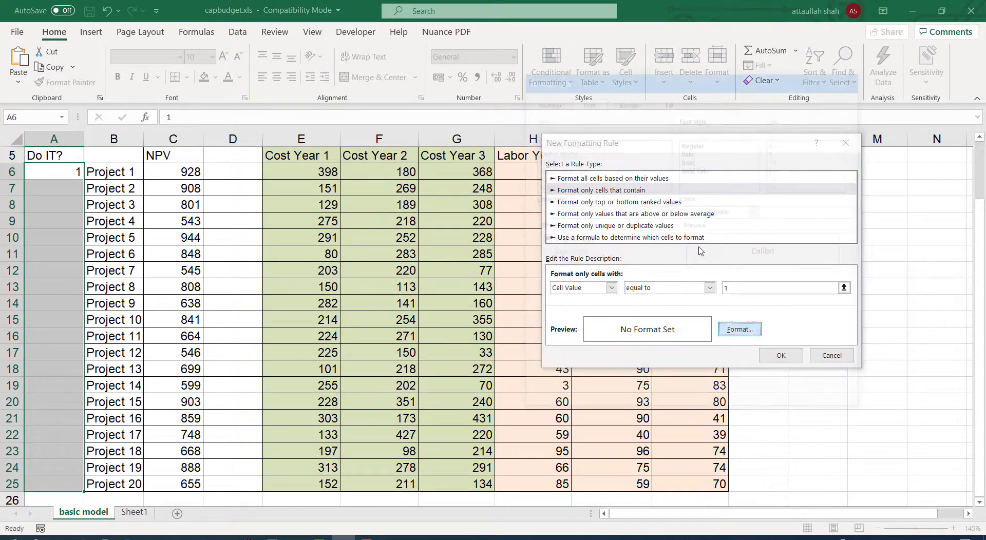
{"action": "left_click", "coordinate": [669, 100]}
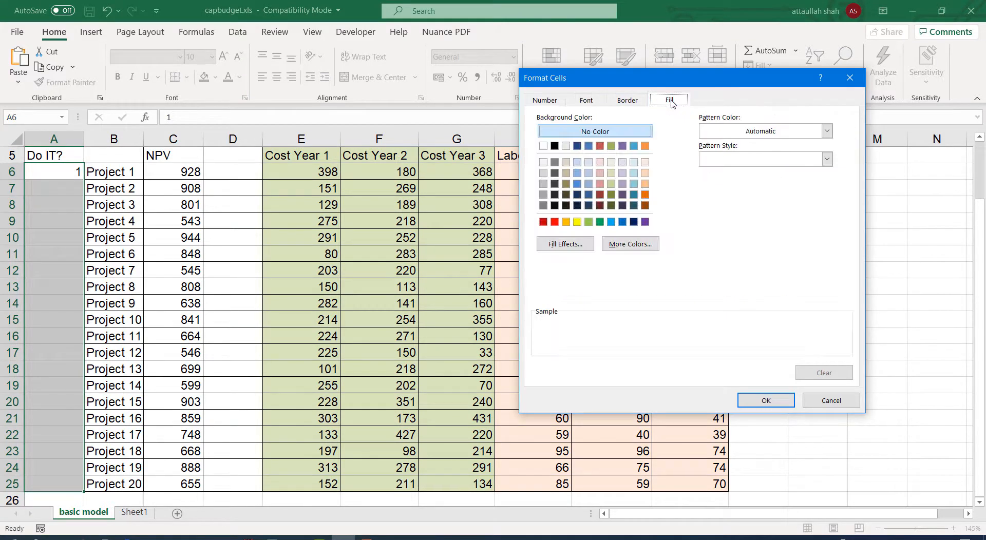
{"action": "left_click", "coordinate": [600, 222]}
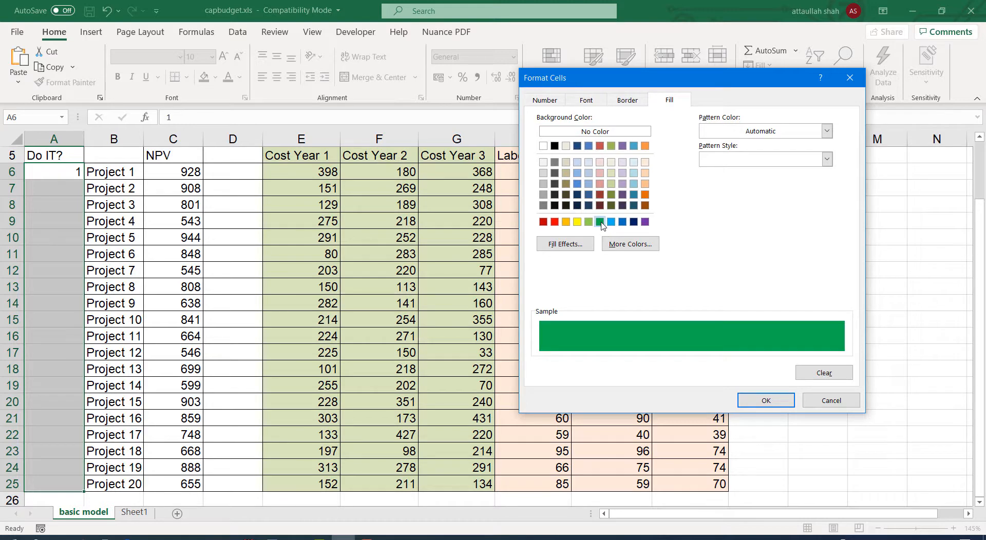
{"action": "left_click", "coordinate": [766, 401]}
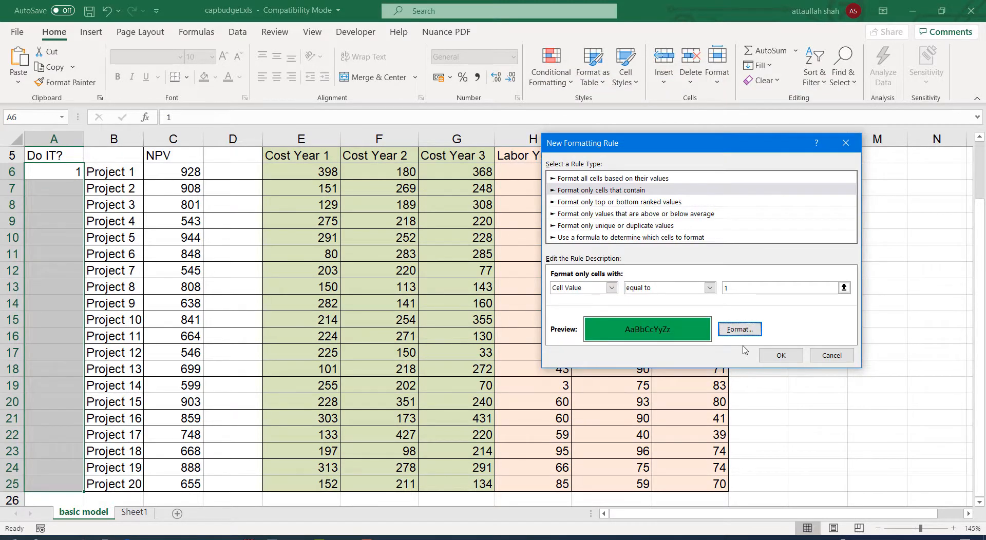
Set the font color in the rule's format to white
{"action": "left_click", "coordinate": [740, 329]}
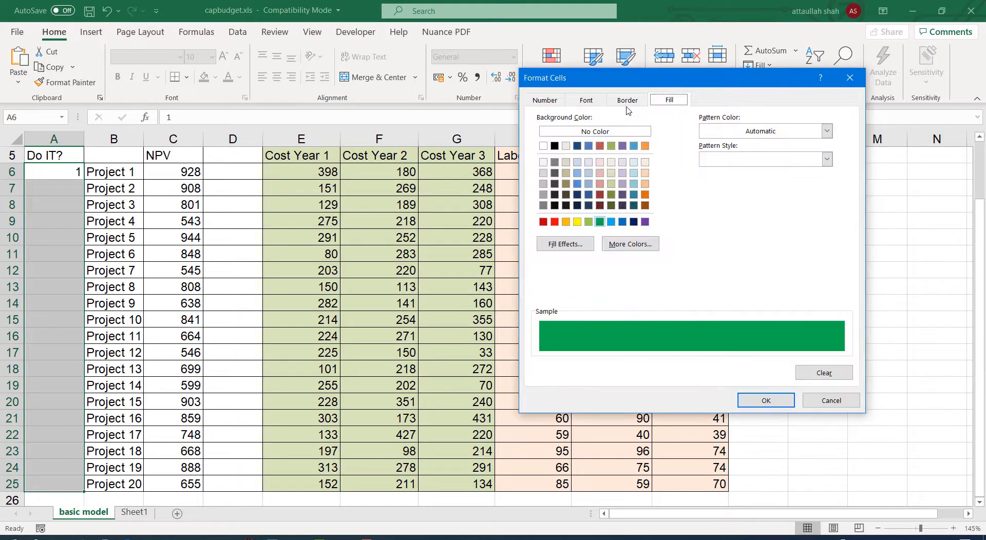
{"action": "left_click", "coordinate": [590, 101]}
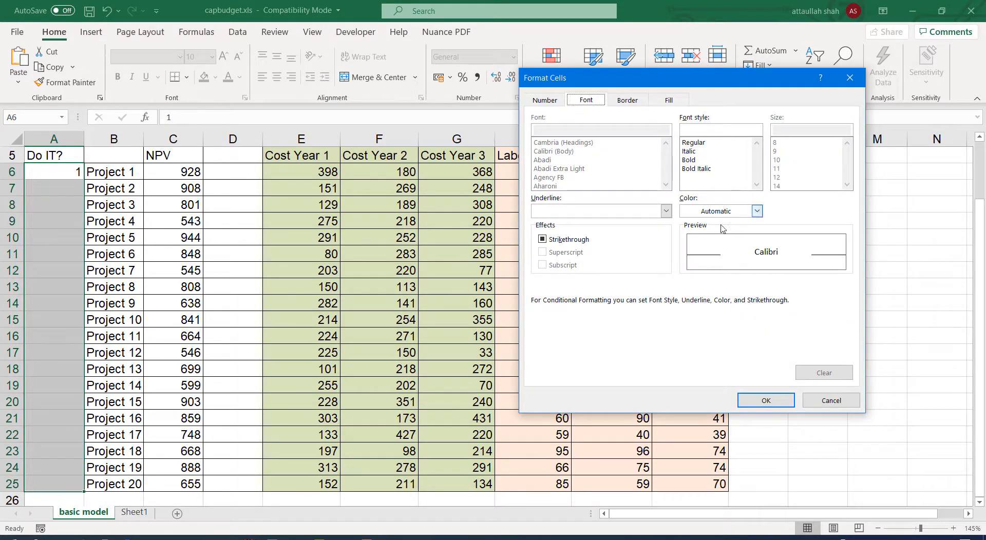
{"action": "left_click", "coordinate": [757, 211]}
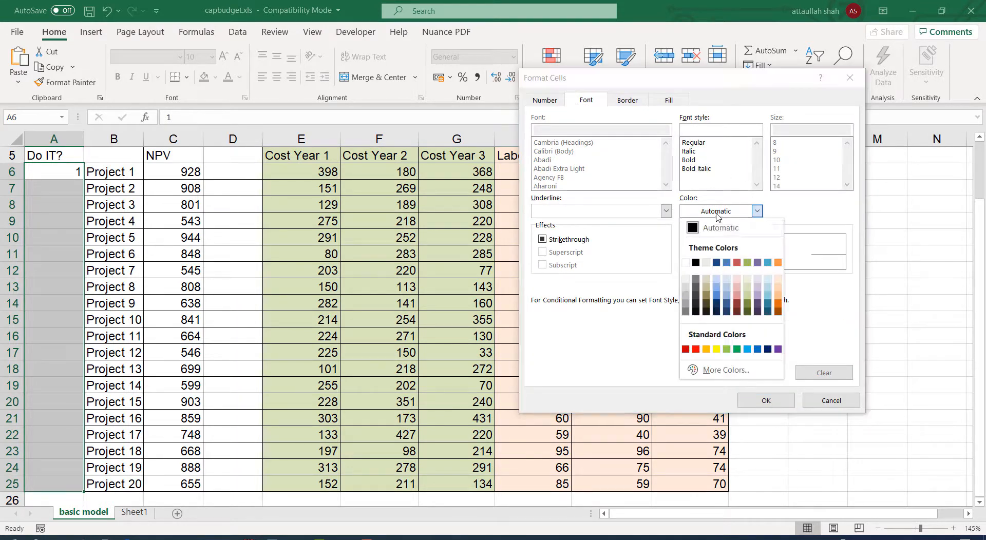
{"action": "left_click", "coordinate": [686, 263]}
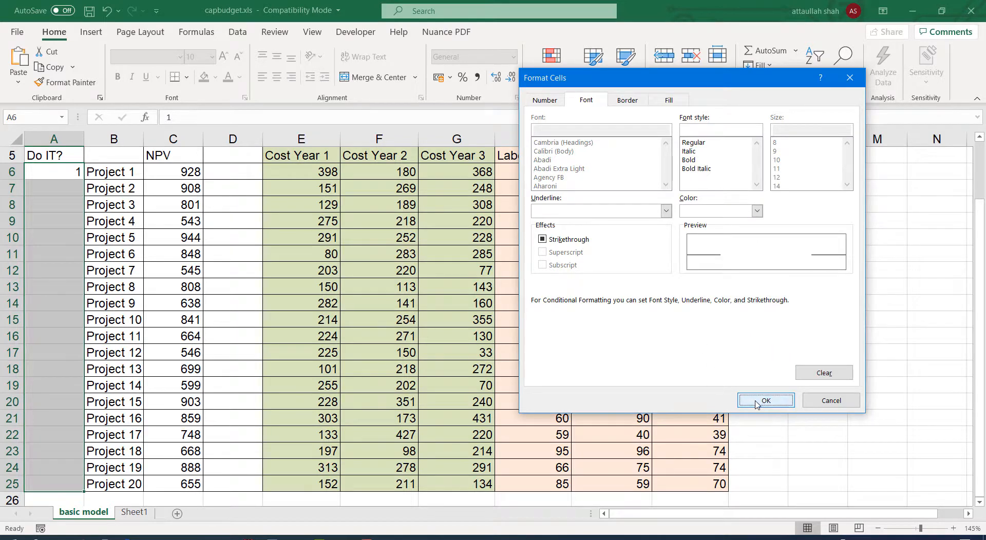
{"action": "left_click", "coordinate": [757, 403]}
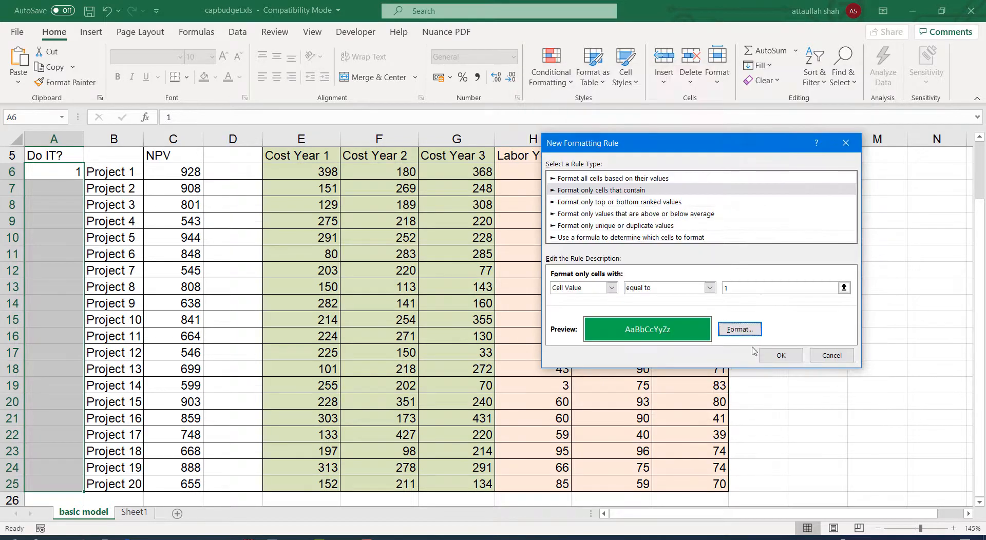
Apply the new conditional formatting rule to A6:A25 and return to Project 1's decision cell
{"action": "left_click", "coordinate": [780, 355]}
{"action": "left_click", "coordinate": [348, 313]}
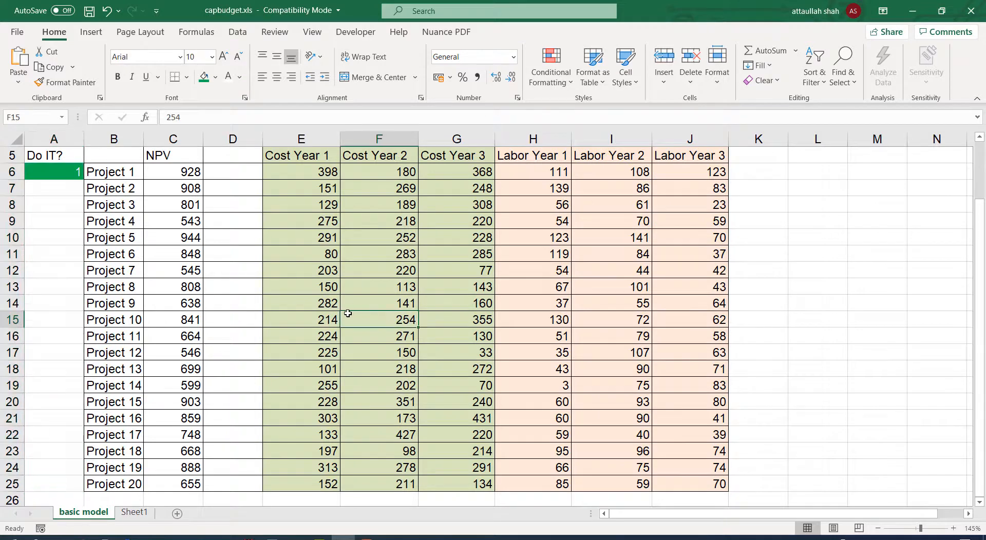
{"action": "scroll", "coordinate": [348, 313], "scroll_direction": "up", "scroll_amount": 2}
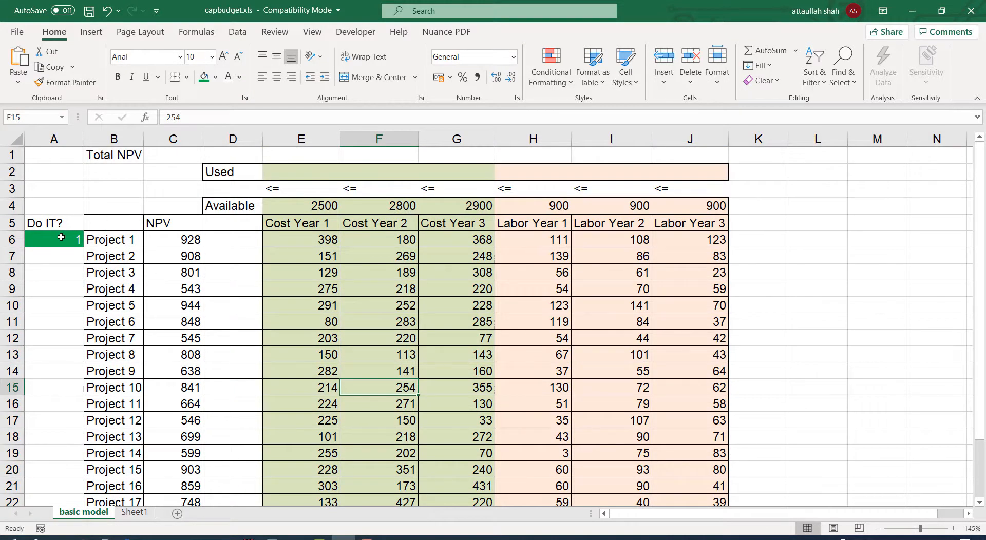
{"action": "left_click", "coordinate": [61, 237]}
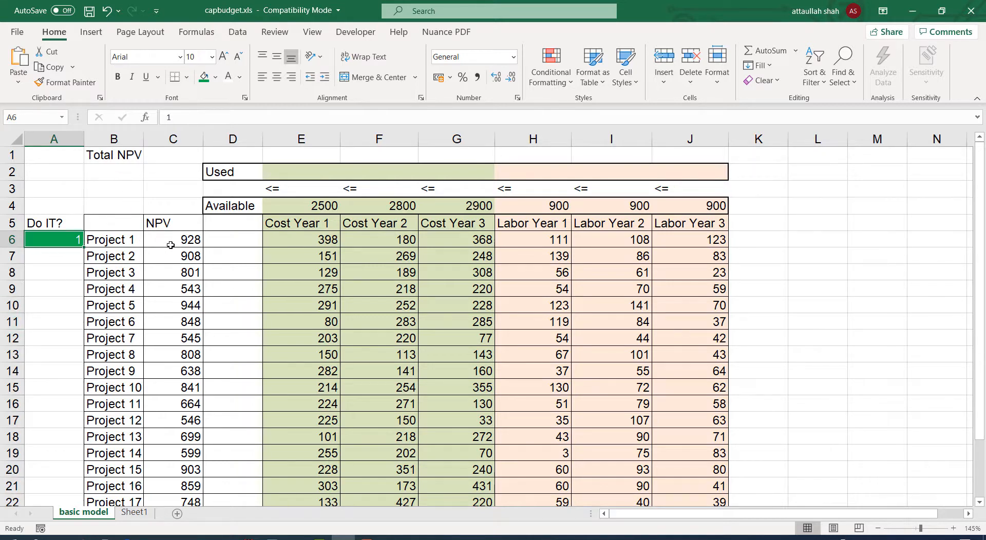
Name the project NPV values in C6:C25 as NPV
{"action": "left_click_drag", "start_coordinate": [172, 241], "coordinate": [173, 469]}
{"action": "scroll", "coordinate": [171, 466], "scroll_direction": "up", "scroll_amount": 2}
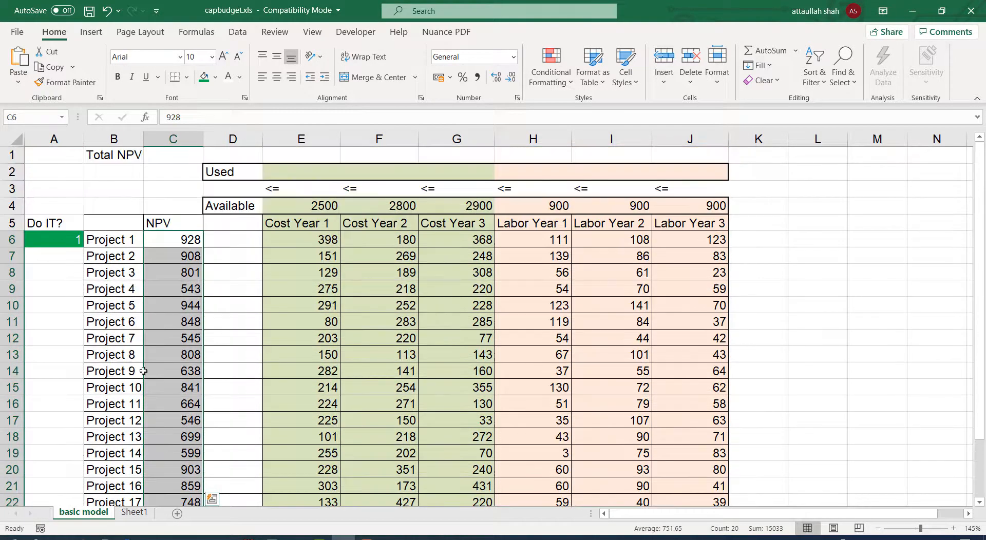
{"action": "left_click", "coordinate": [45, 117]}
{"action": "type", "text": "NPV"}
{"action": "key", "text": "Return"}
Check the NPV named range by going to it from an empty cell
{"action": "left_click", "coordinate": [93, 193]}
{"action": "left_click", "coordinate": [62, 118]}
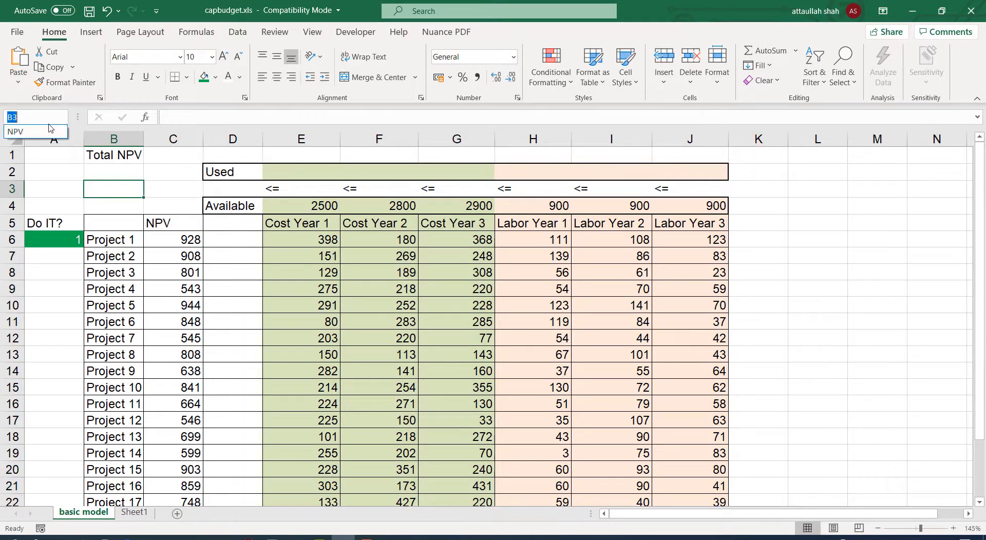
{"action": "left_click", "coordinate": [31, 132]}
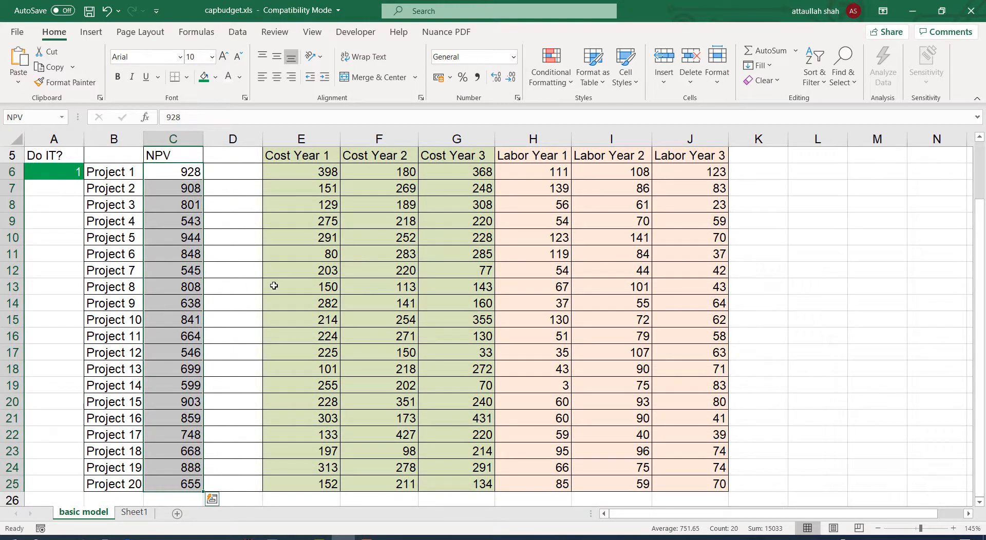
{"action": "left_click", "coordinate": [275, 286]}
Name the Do IT? decision cells A6:A25 as selected
{"action": "scroll", "coordinate": [274, 287], "scroll_direction": "up", "scroll_amount": 1}
{"action": "scroll", "coordinate": [275, 287], "scroll_direction": "up", "scroll_amount": 1}
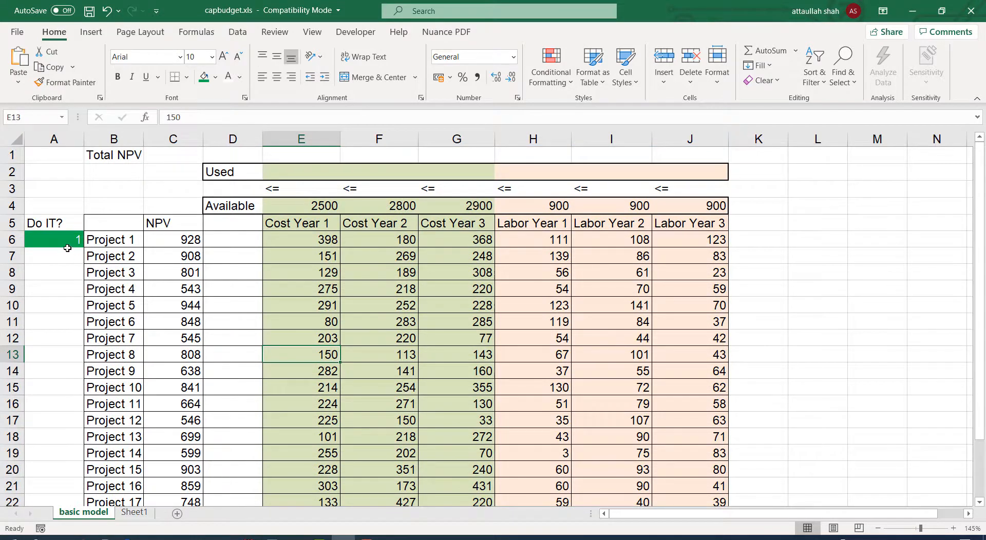
{"action": "left_click_drag", "start_coordinate": [68, 240], "coordinate": [66, 403]}
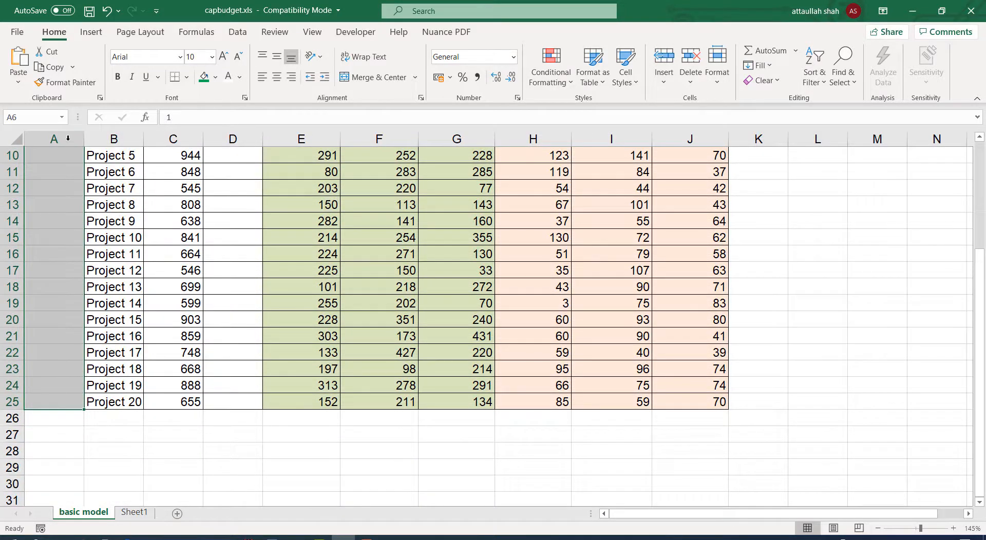
{"action": "left_click", "coordinate": [37, 116]}
{"action": "type", "text": "selected"}
{"action": "key", "text": "Return"}
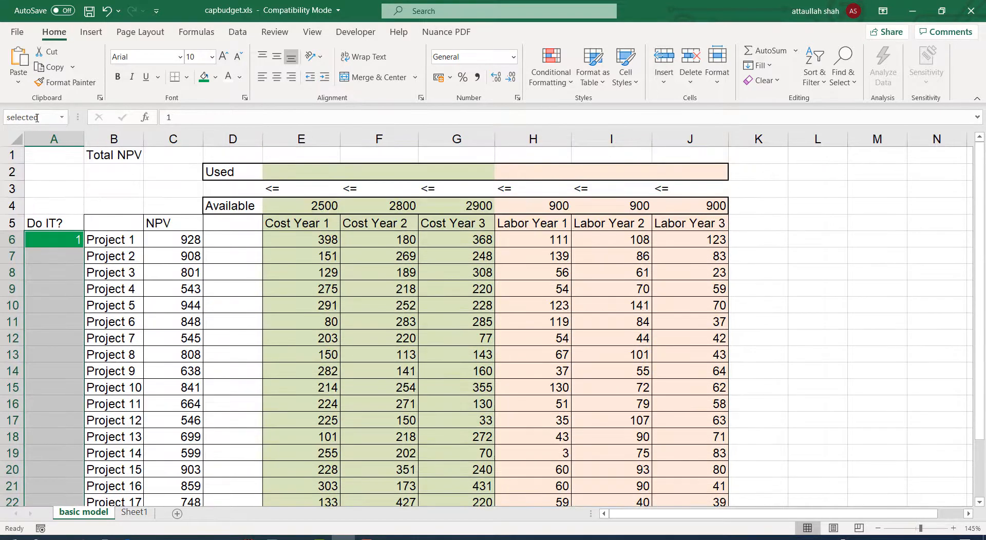
{"action": "left_click", "coordinate": [179, 288]}
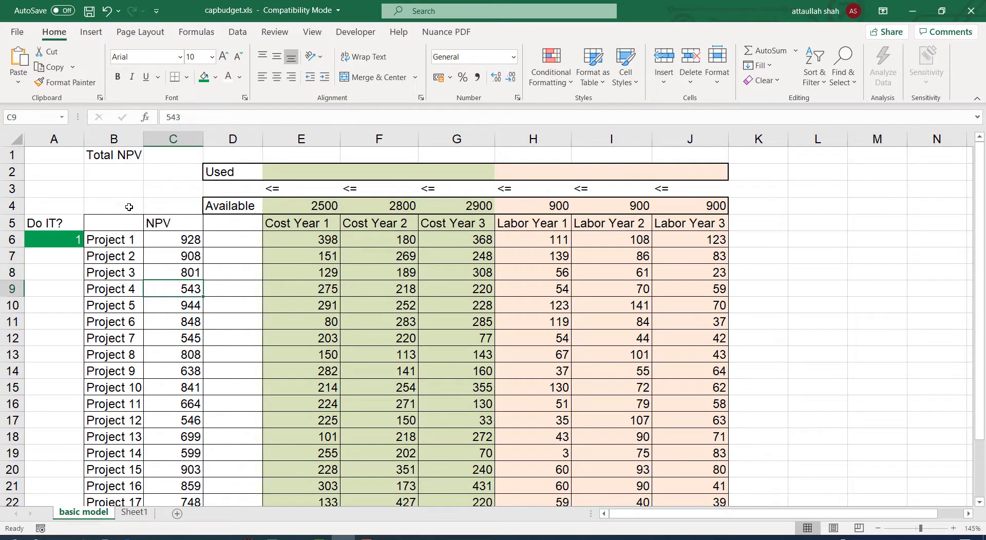
Calculate the total NPV in B2 with the formula =SUMPRODUCT(selected,NPV)
{"action": "left_click", "coordinate": [112, 176]}
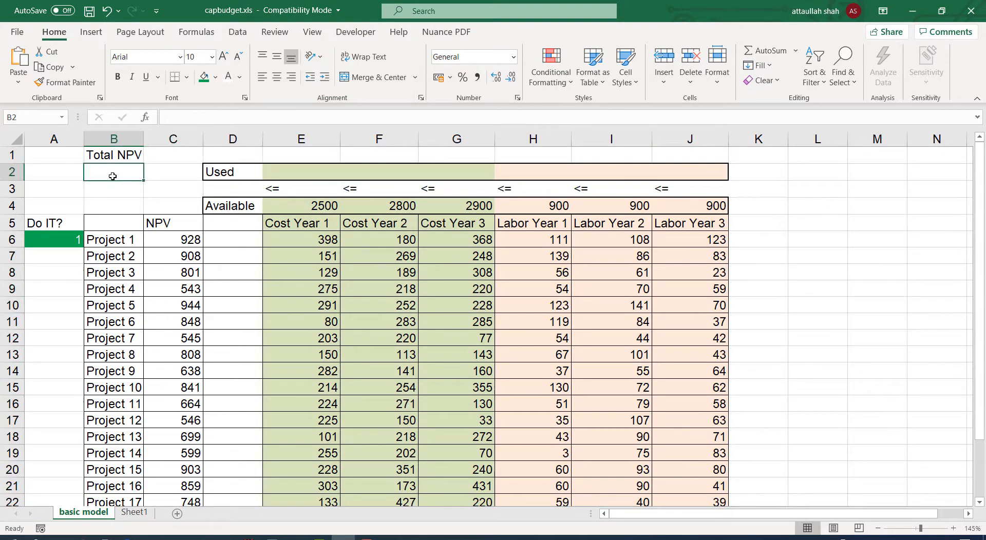
{"action": "type", "text": "="}
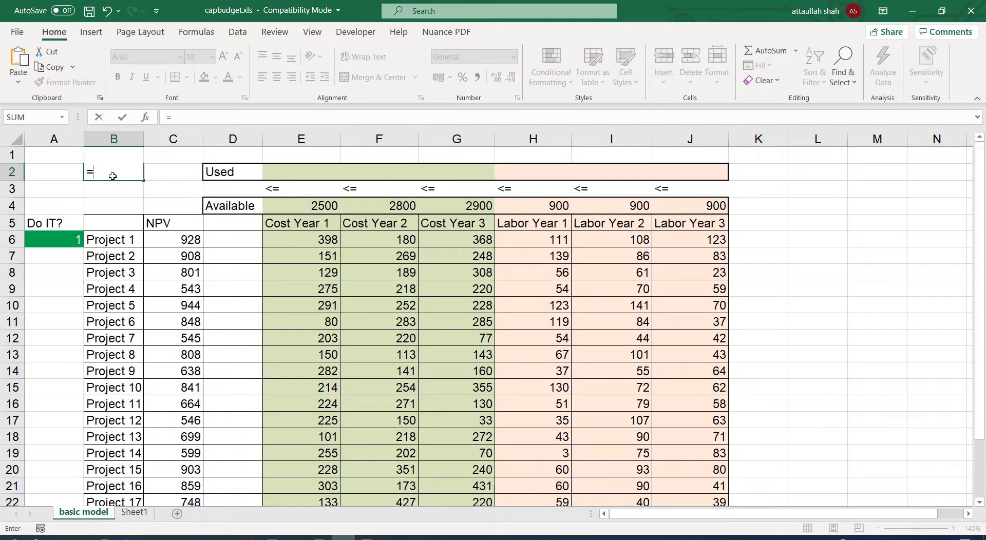
{"action": "type", "text": "sum"}
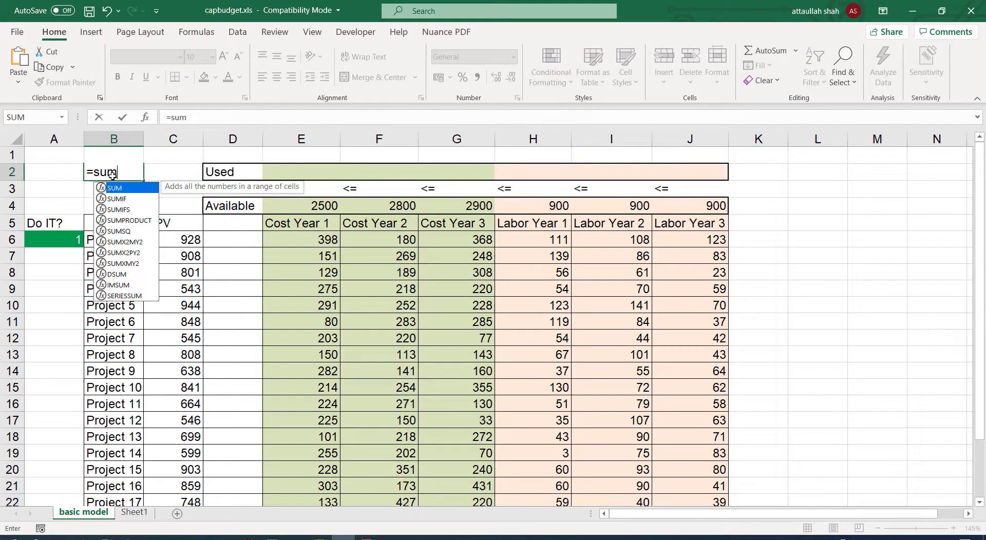
{"action": "type", "text": "p"}
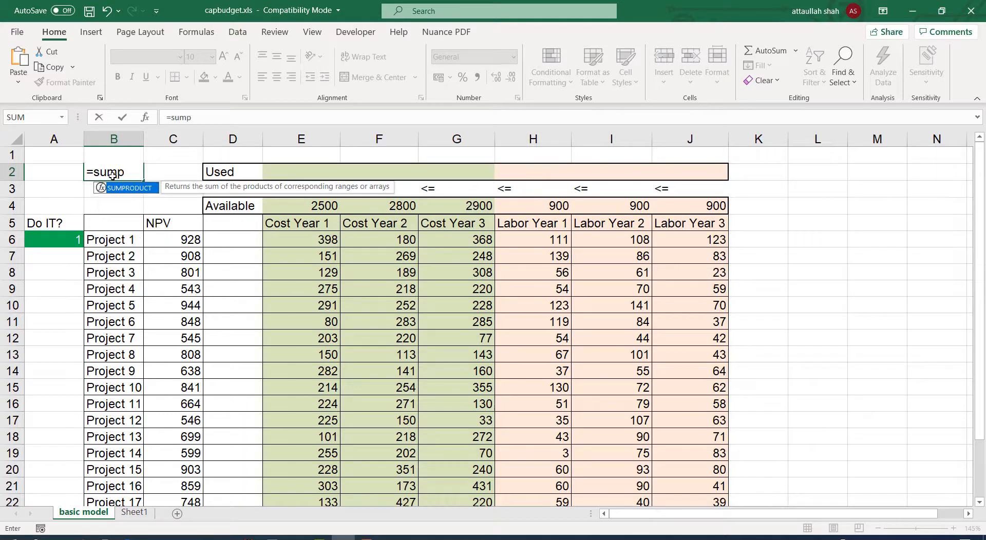
{"action": "key", "text": "Tab"}
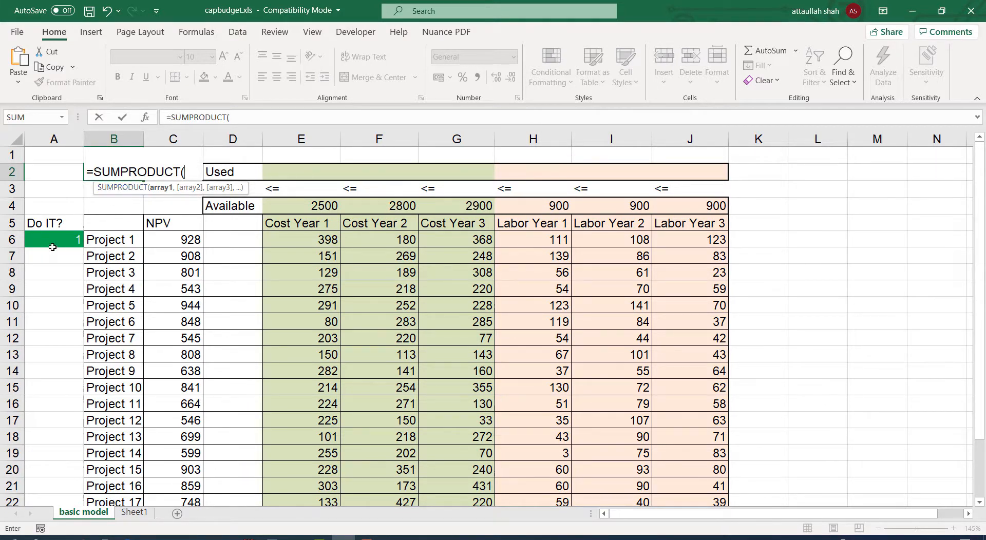
{"action": "left_click_drag", "start_coordinate": [57, 241], "coordinate": [52, 480]}
{"action": "scroll", "coordinate": [90, 259], "scroll_direction": "up", "scroll_amount": 2}
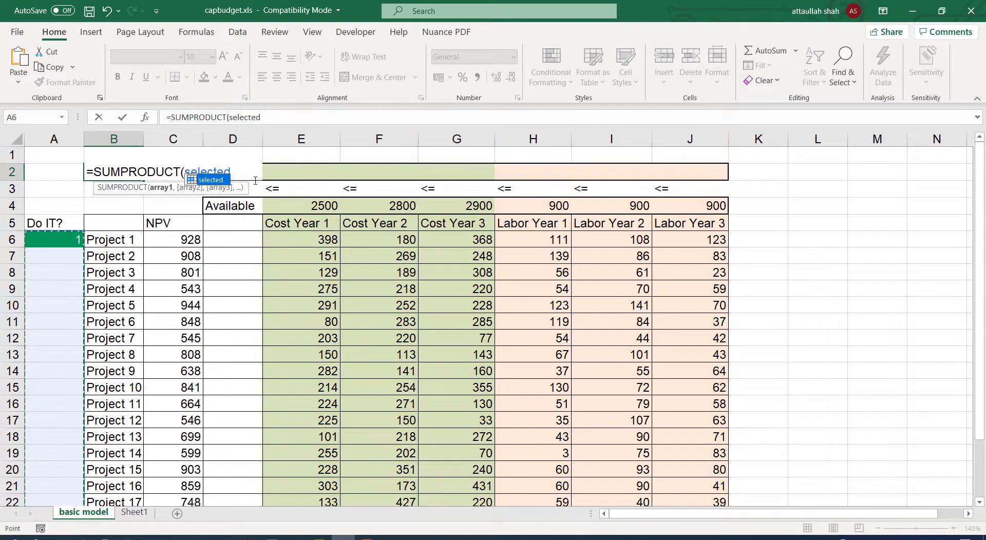
{"action": "left_click", "coordinate": [279, 117]}
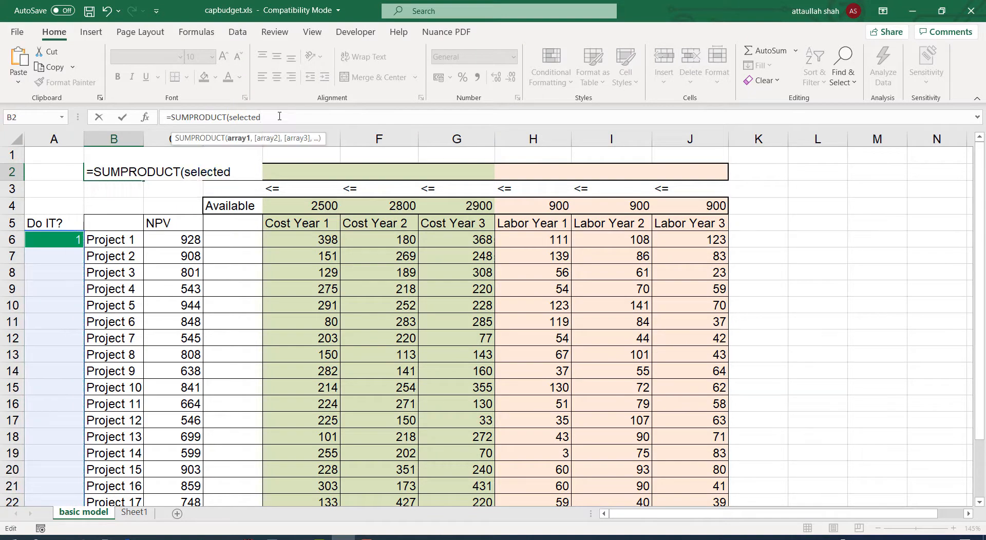
{"action": "type", "text": ","}
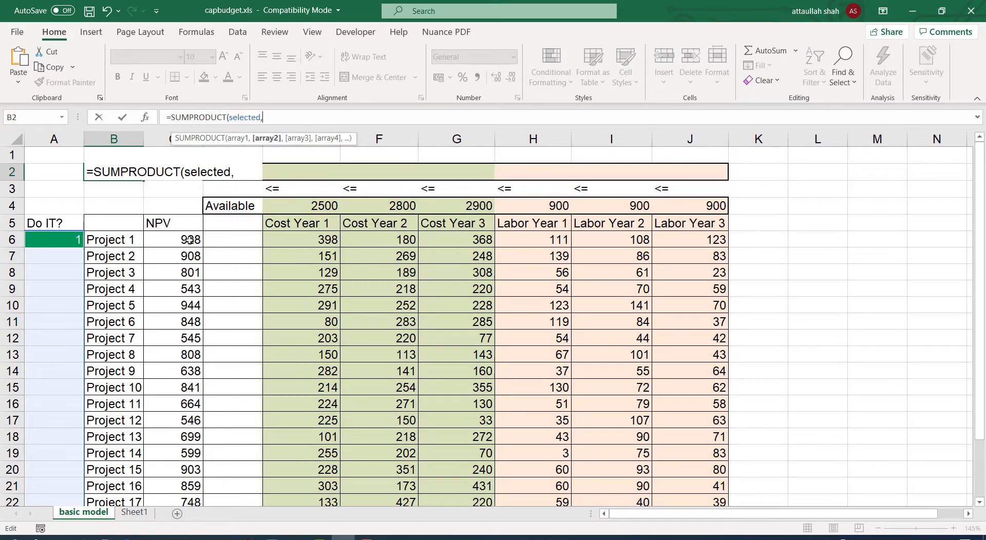
{"action": "left_click_drag", "start_coordinate": [190, 240], "coordinate": [194, 436]}
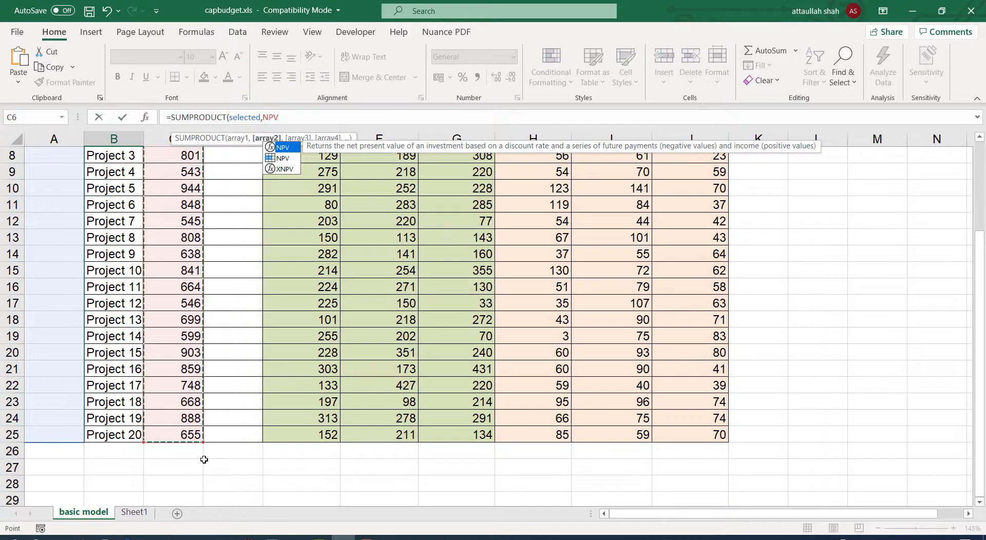
{"action": "type", "text": ")"}
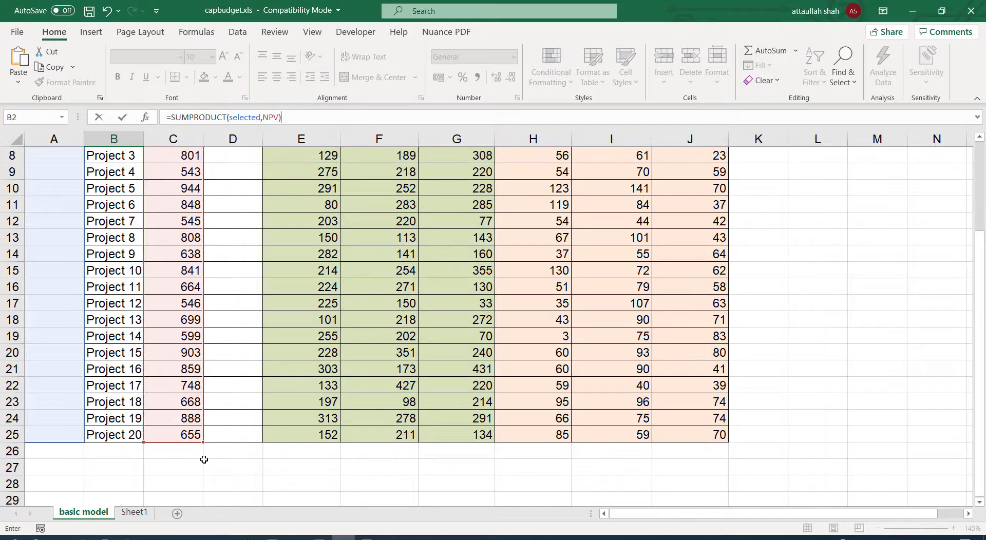
{"action": "key", "text": "Return"}
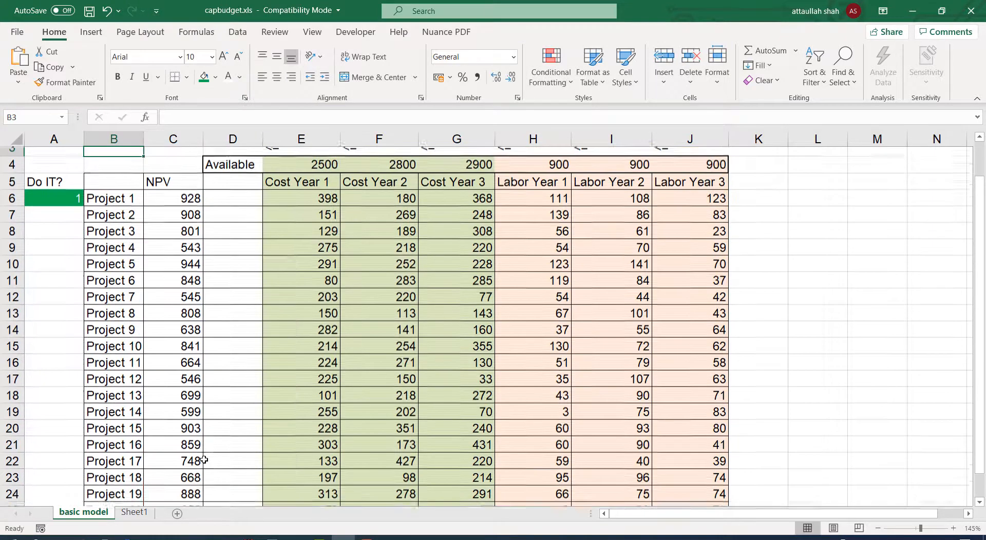
{"action": "scroll", "coordinate": [199, 321], "scroll_direction": "up", "scroll_amount": 1}
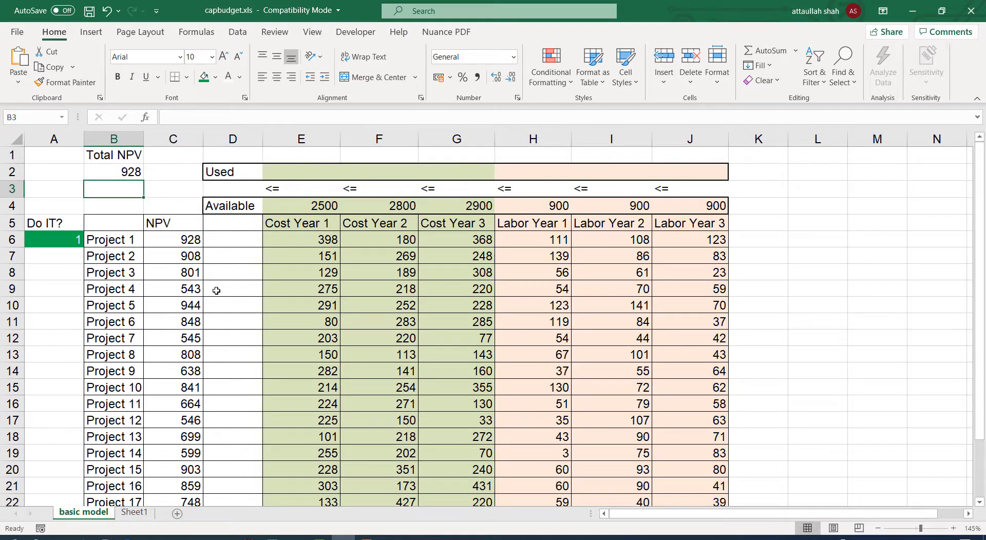
Compare Project 1's Do IT? value in A6 with its NPV in C6
{"action": "left_click", "coordinate": [215, 290]}
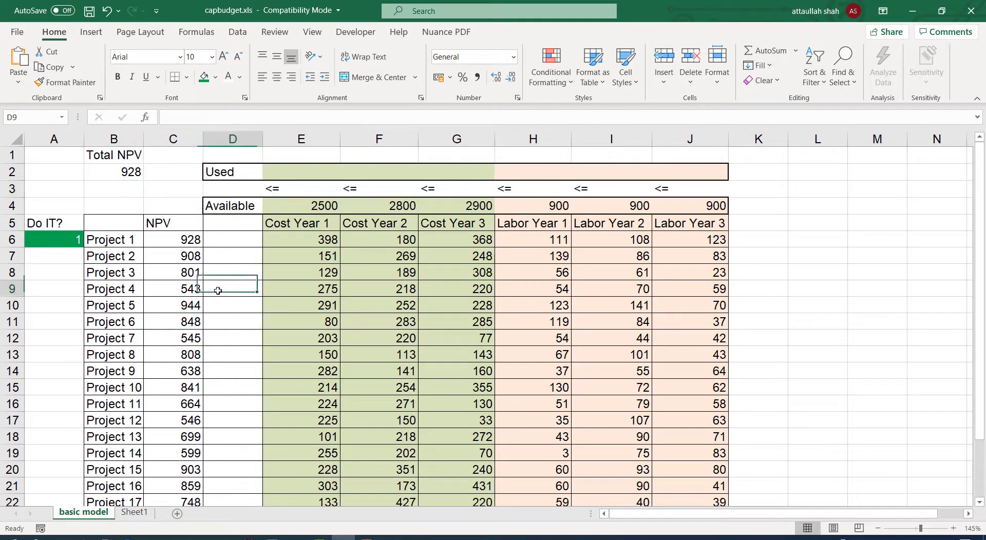
{"action": "left_click", "coordinate": [54, 241]}
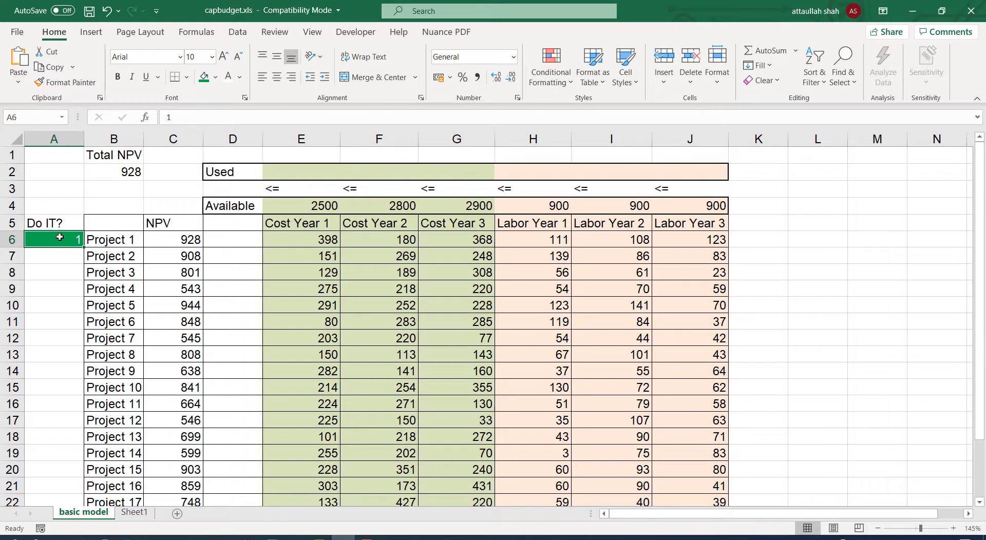
{"action": "left_click", "coordinate": [167, 239]}
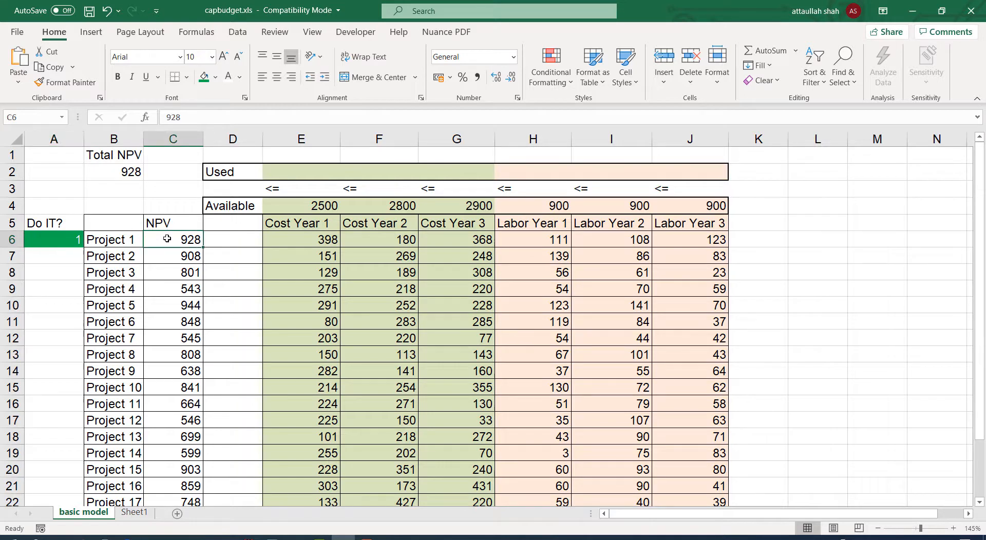
{"action": "left_click", "coordinate": [68, 241]}
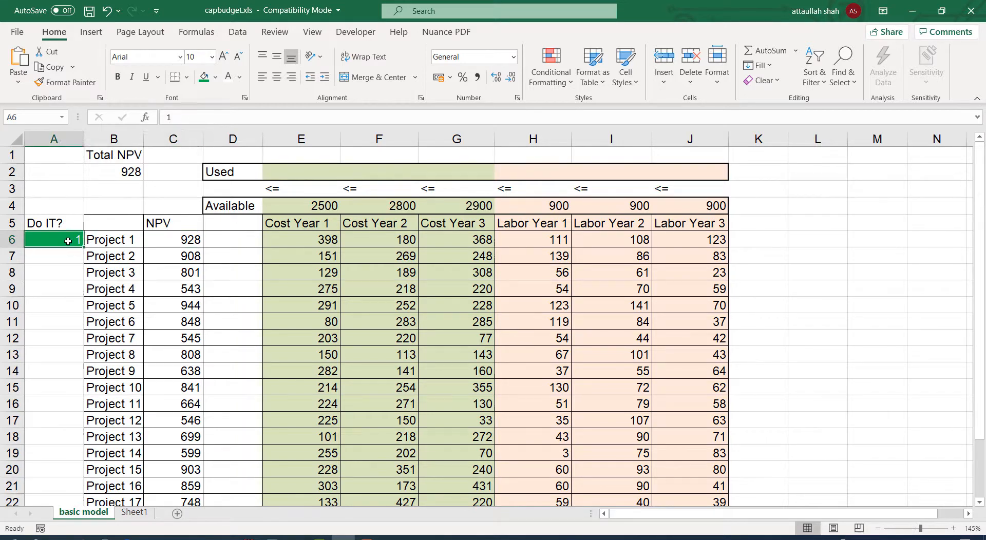
{"action": "left_click", "coordinate": [151, 240]}
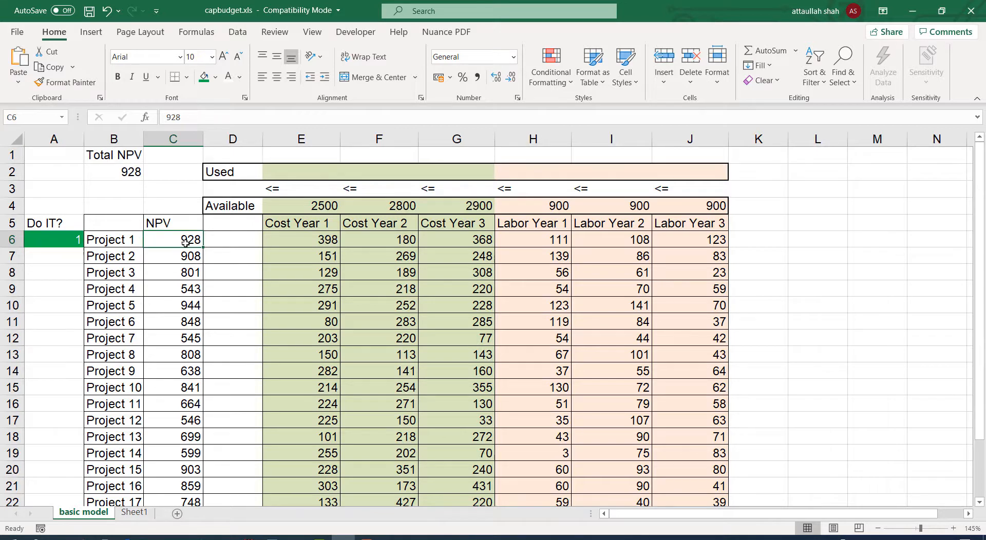
Test the Total NPV formula by changing Project 1's Do IT? value in A6 to 0 and restoring it to 1
{"action": "left_click", "coordinate": [63, 240]}
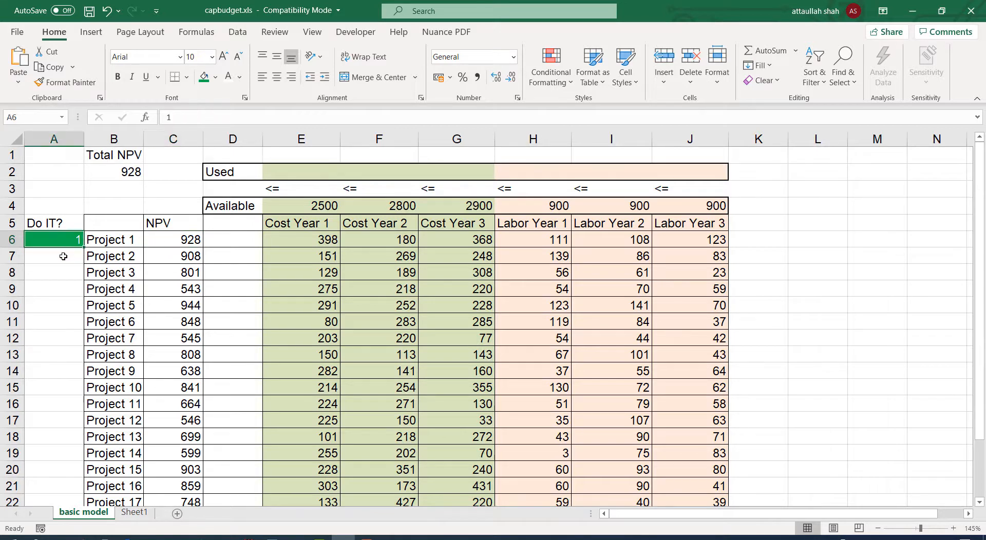
{"action": "type", "text": "0"}
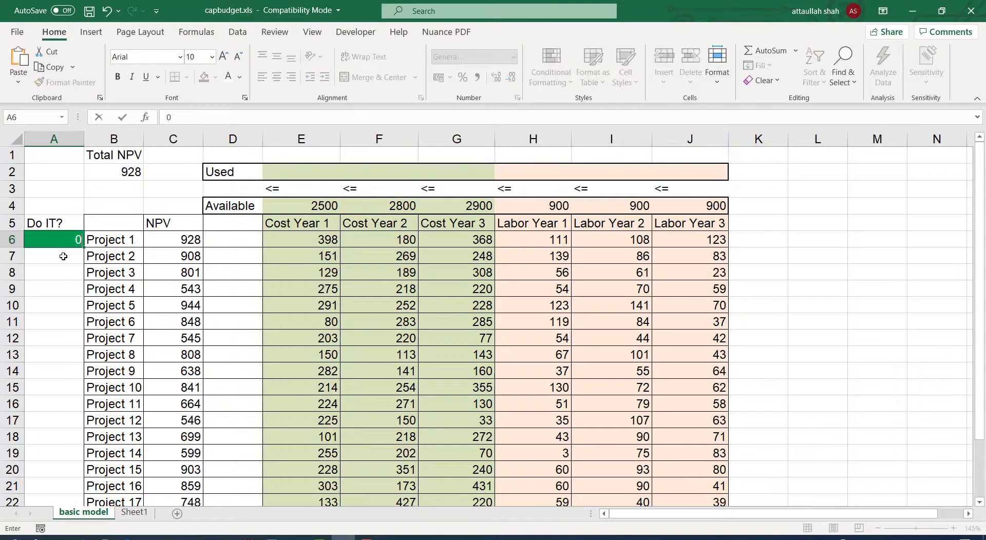
{"action": "left_click", "coordinate": [63, 256]}
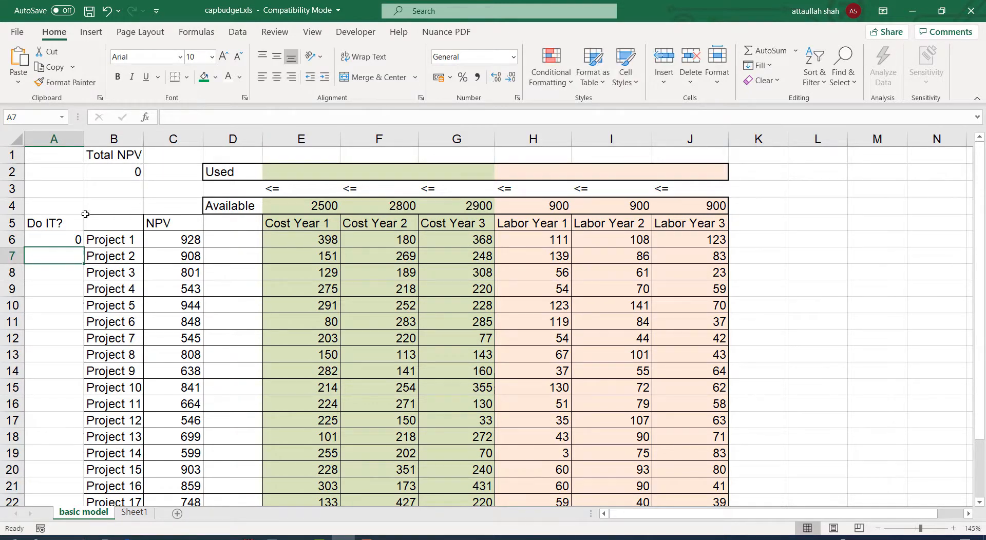
{"action": "left_click", "coordinate": [56, 241]}
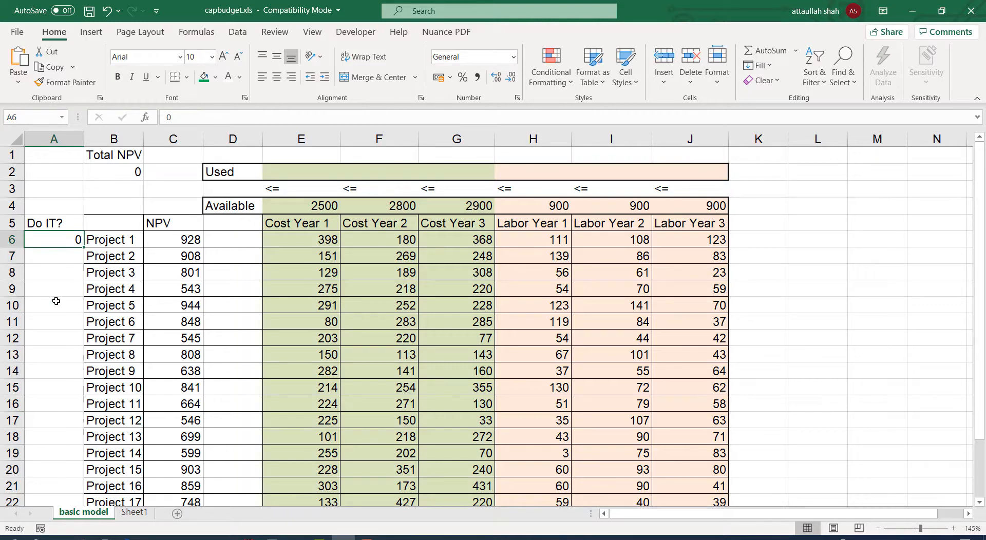
{"action": "type", "text": "1"}
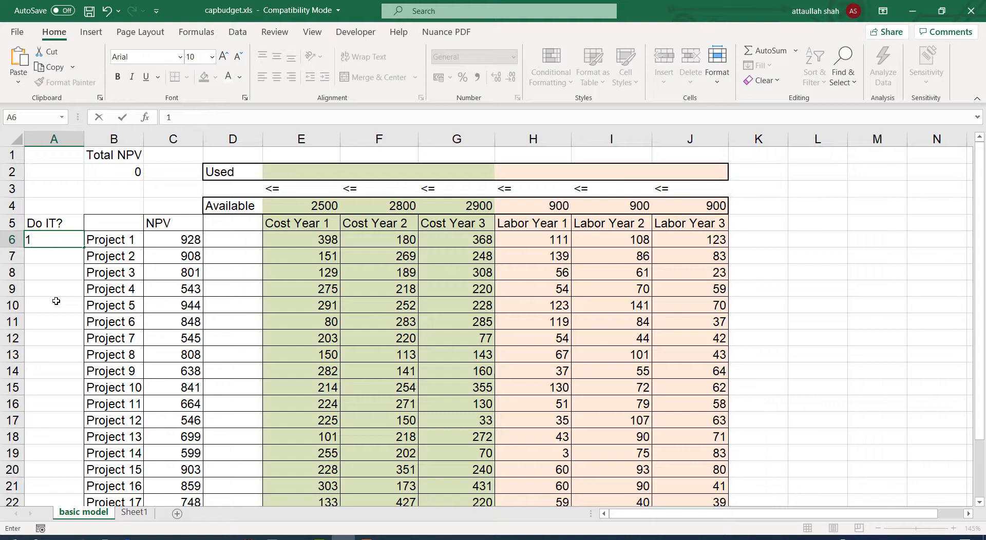
{"action": "key", "text": "Return"}
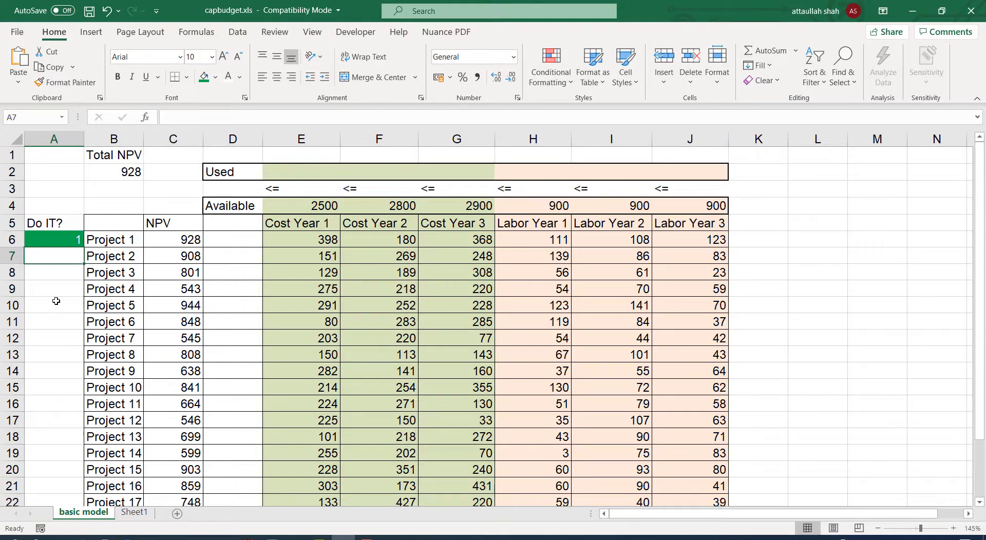
Check the sum of the NPVs for Projects 1 and 2 in C6:C7 and select Project 2's Do IT? cell
{"action": "left_click", "coordinate": [167, 246]}
{"action": "left_click_drag", "start_coordinate": [167, 246], "coordinate": [166, 255]}
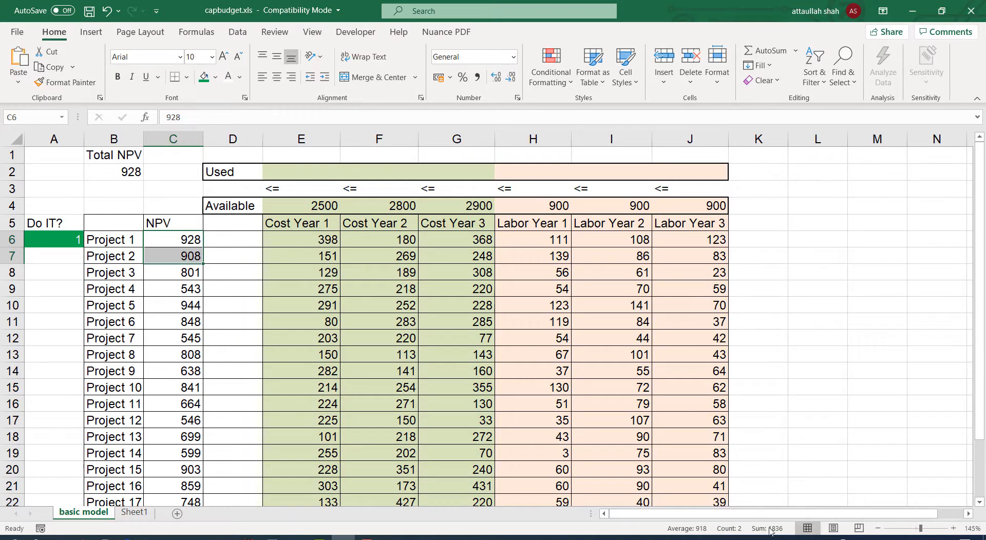
{"action": "left_click", "coordinate": [73, 259]}
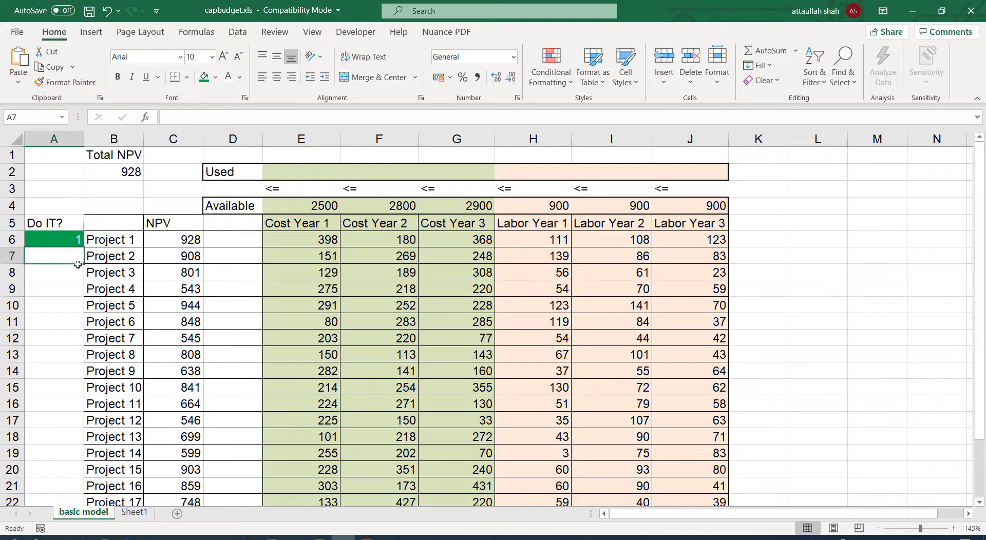
Set Project 2's Do IT? value in A7 to 1 and look over the Do IT? decision column
{"action": "type", "text": "1"}
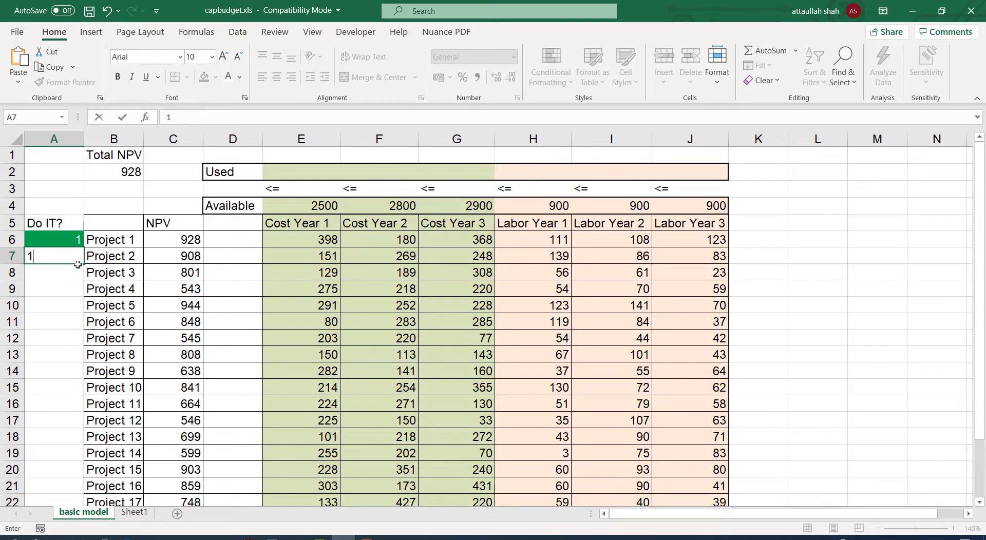
{"action": "key", "text": "Return"}
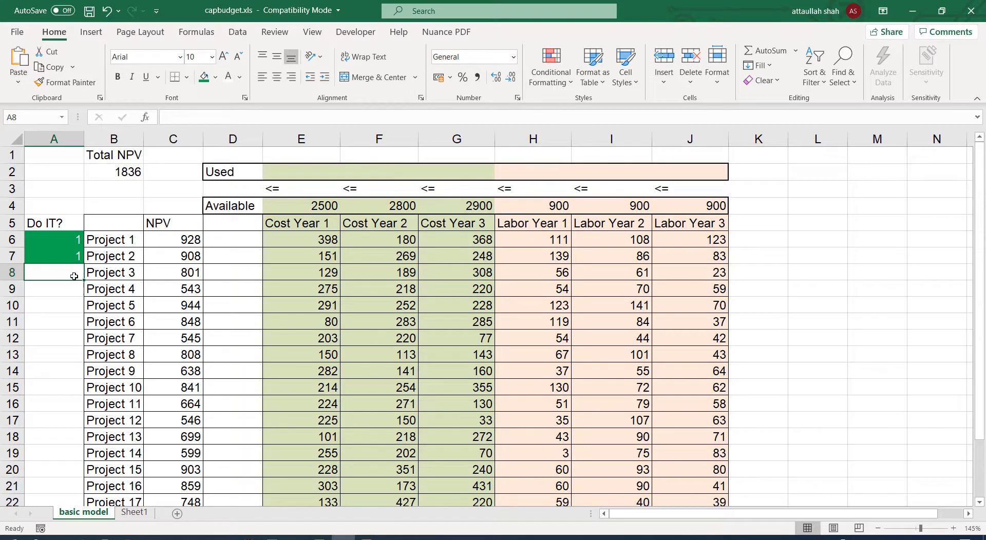
{"action": "left_click_drag", "start_coordinate": [69, 240], "coordinate": [31, 486]}
{"action": "left_click", "coordinate": [57, 300]}
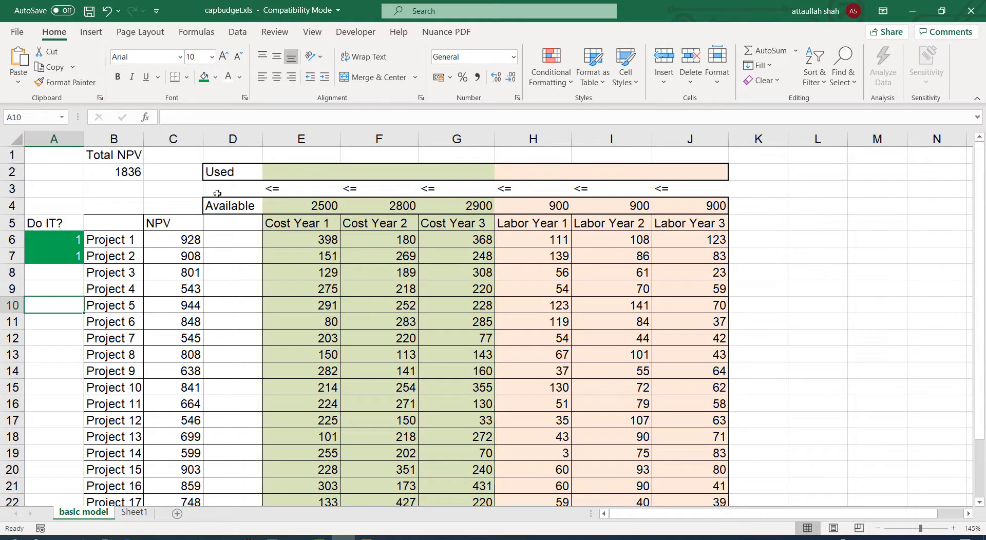
Look at the empty Used cells for Cost Year 1 and Labor Year 1, and select E2
{"action": "left_click", "coordinate": [289, 172]}
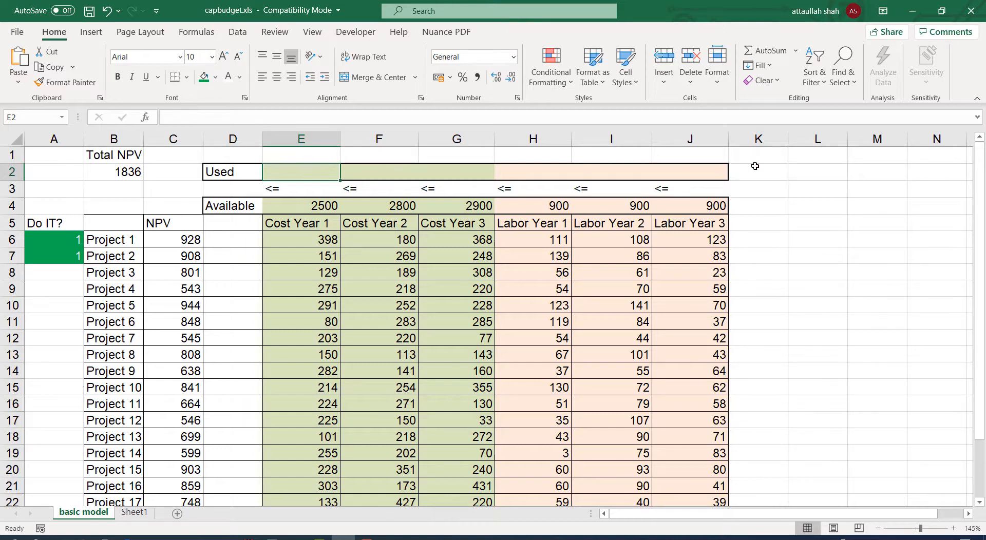
{"action": "left_click", "coordinate": [530, 171]}
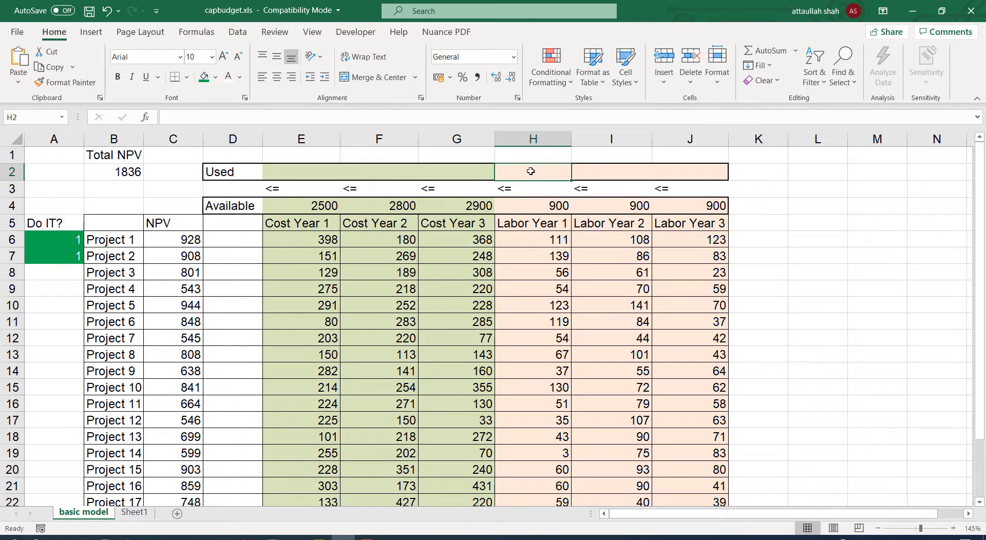
{"action": "left_click", "coordinate": [300, 171]}
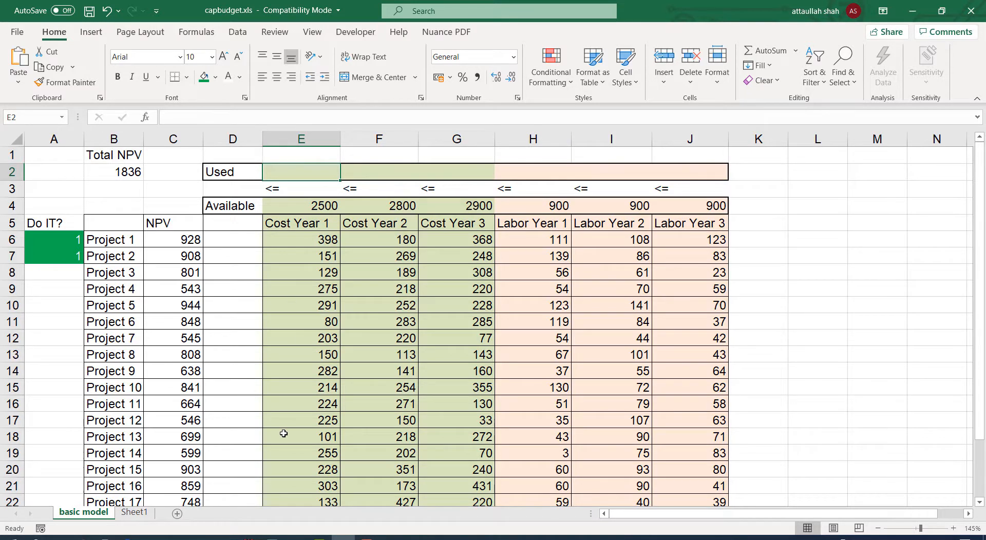
{"action": "type", "text": "===================================s"}
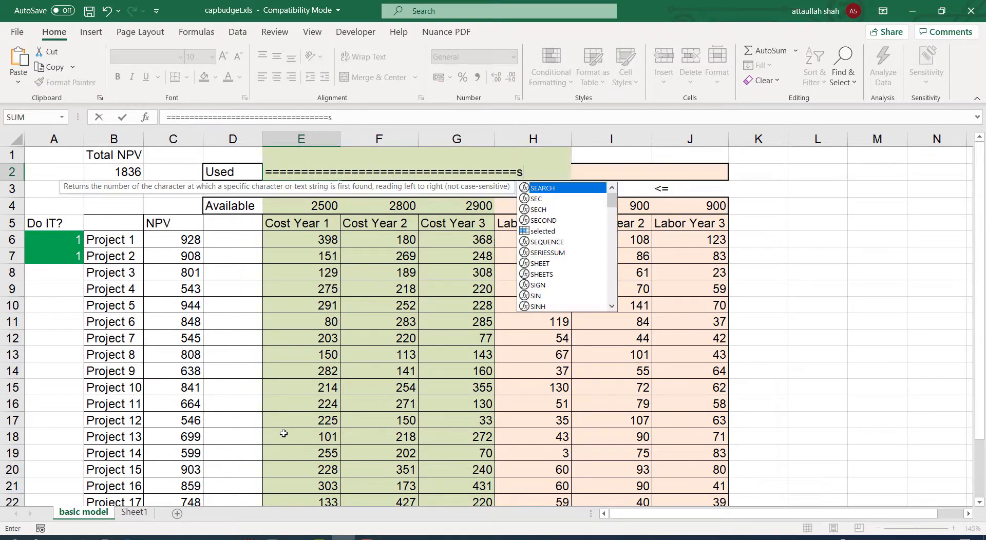
{"action": "key", "text": "Escape"}
{"action": "key", "text": "BackSpace"}
{"action": "key", "text": "BackSpace"}
{"action": "key", "text": "BackSpace"}
{"action": "key", "text": "BackSpace"}
{"action": "key", "text": "BackSpace"}
{"action": "key", "text": "BackSpace"}
{"action": "key", "text": "BackSpace"}
{"action": "key", "text": "BackSpace"}
{"action": "key", "text": "BackSpace"}
{"action": "key", "text": "BackSpace"}
{"action": "key", "text": "BackSpace"}
{"action": "key", "text": "BackSpace"}
{"action": "key", "text": "BackSpace"}
{"action": "key", "text": "BackSpace"}
{"action": "key", "text": "BackSpace"}
{"action": "key", "text": "BackSpace"}
{"action": "key", "text": "BackSpace"}
{"action": "key", "text": "BackSpace"}
{"action": "key", "text": "BackSpace"}
{"action": "key", "text": "BackSpace"}
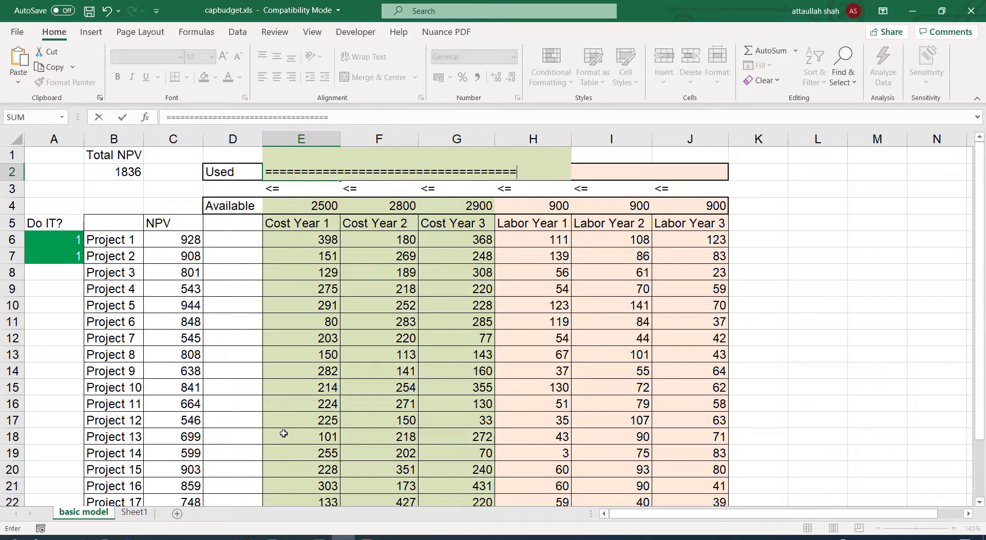
{"action": "key", "text": "BackSpace"}
{"action": "key", "text": "BackSpace"}
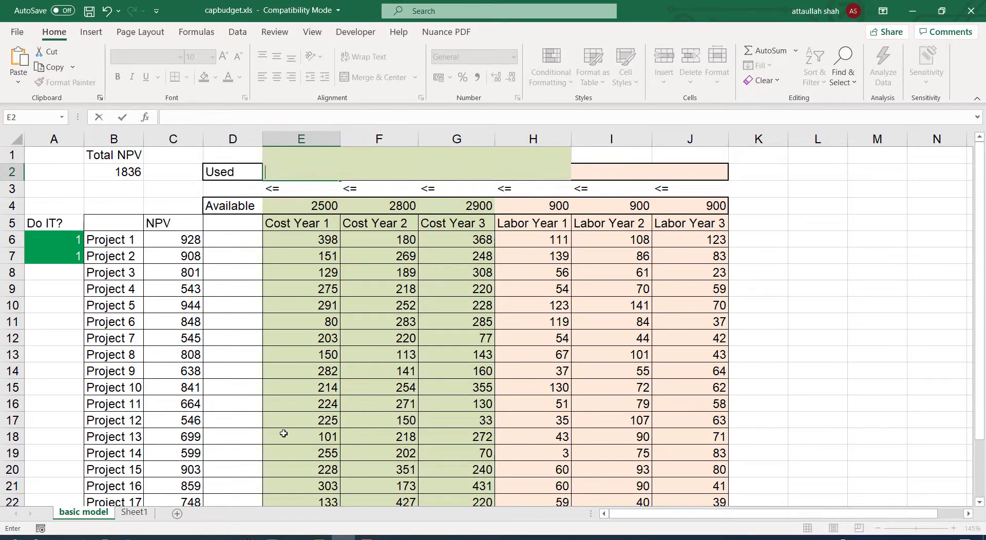
Calculate the used Cost Year 1 amount in E2 with the formula =SUMPRODUCT(selected,E6:E25)
{"action": "type", "text": "s"}
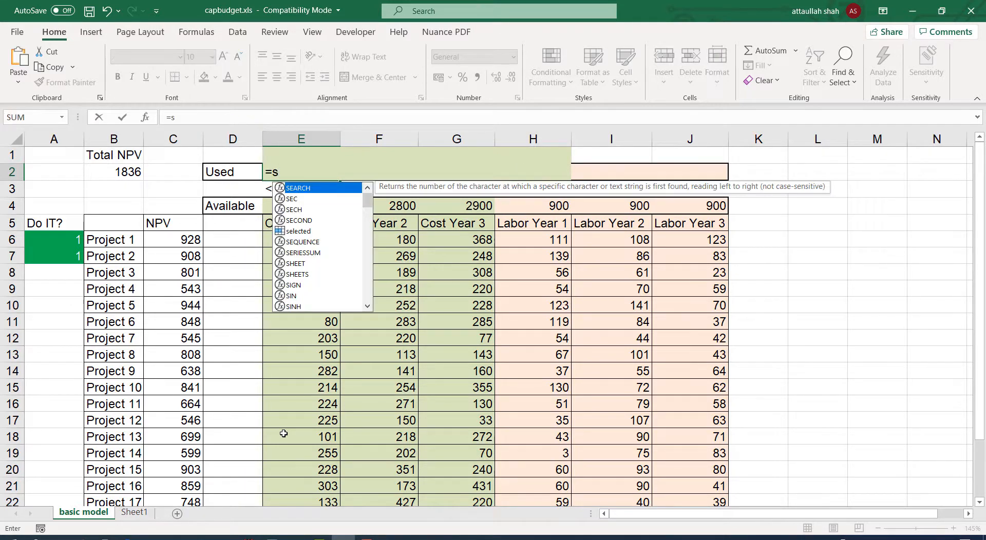
{"action": "type", "text": "um"}
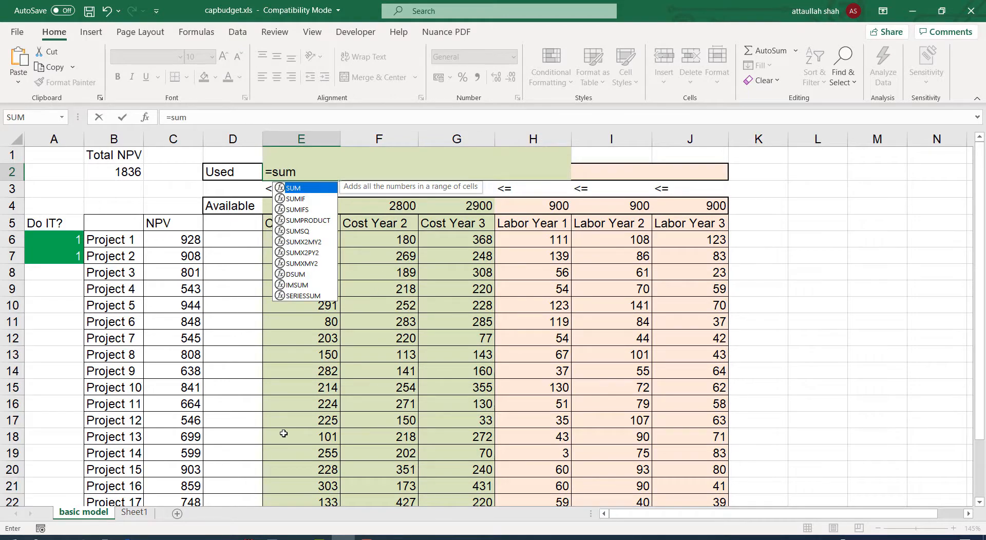
{"action": "type", "text": "p"}
{"action": "key", "text": "Tab"}
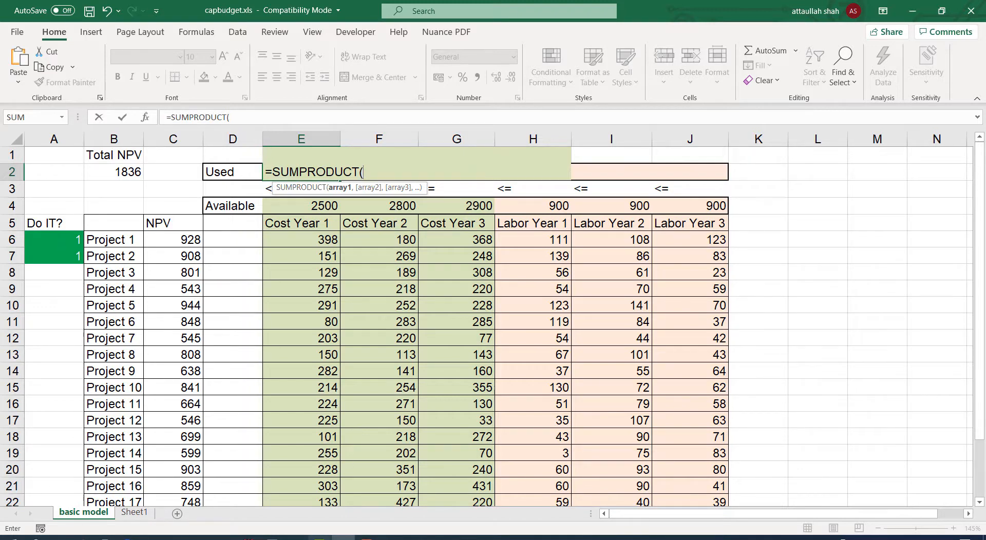
{"action": "type", "text": "se"}
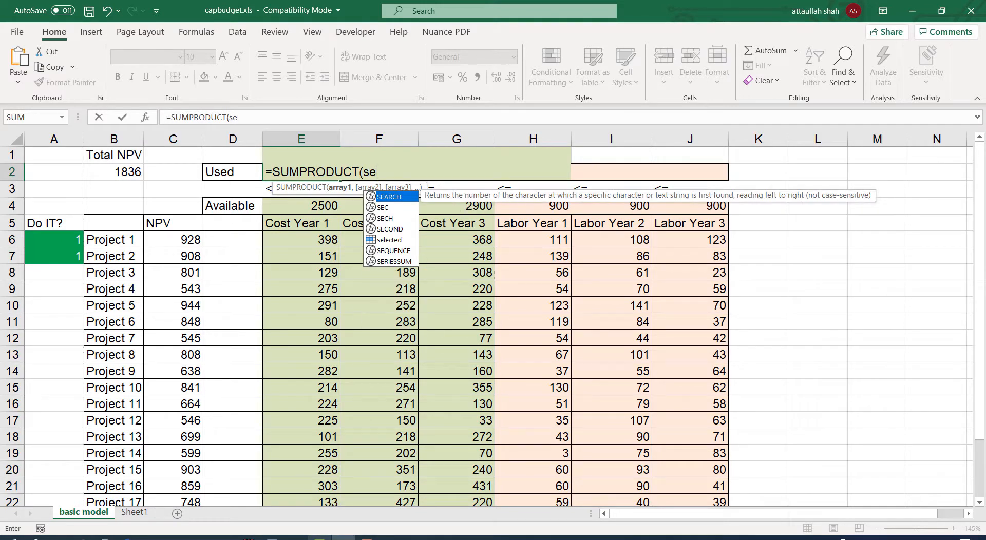
{"action": "type", "text": "lec"}
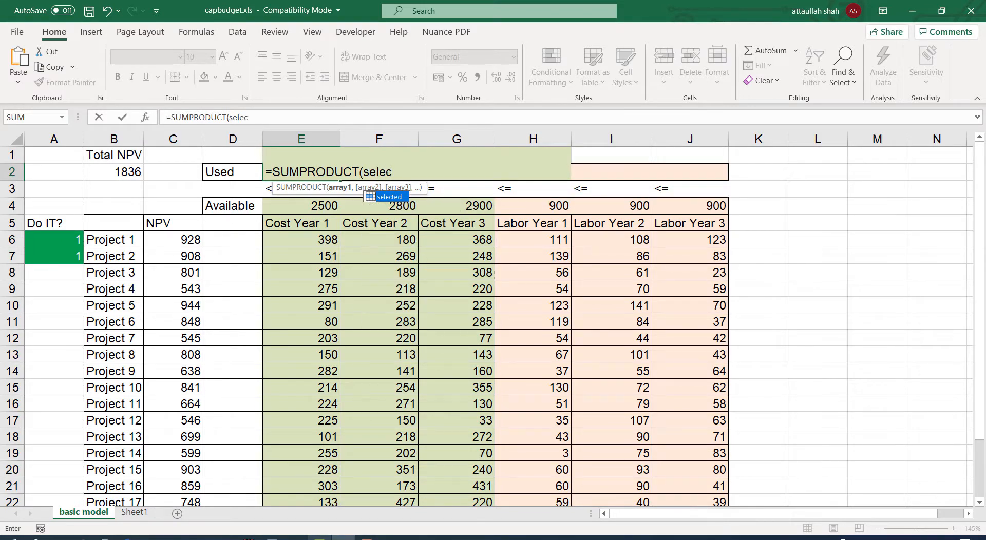
{"action": "key", "text": "Tab"}
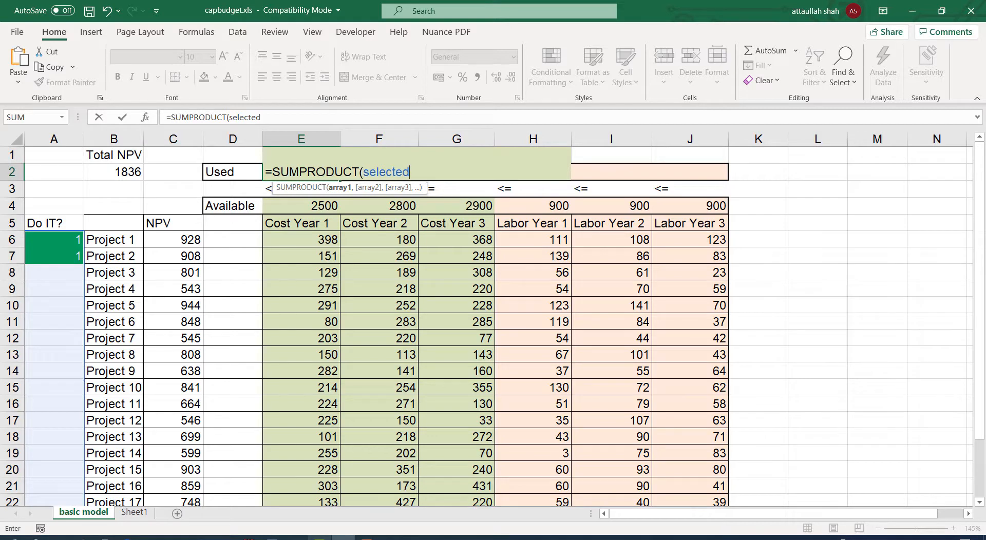
{"action": "type", "text": ","}
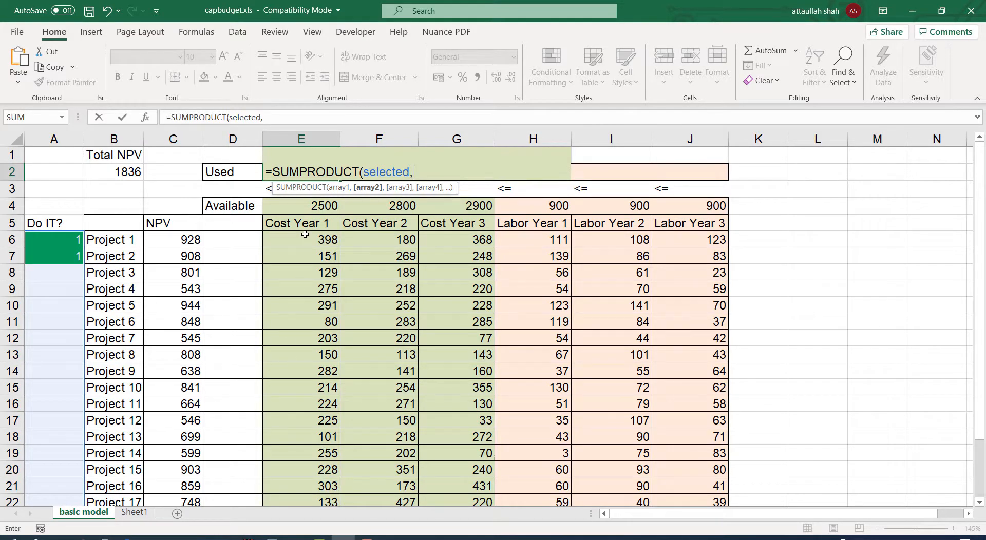
{"action": "left_click_drag", "start_coordinate": [305, 234], "coordinate": [319, 468]}
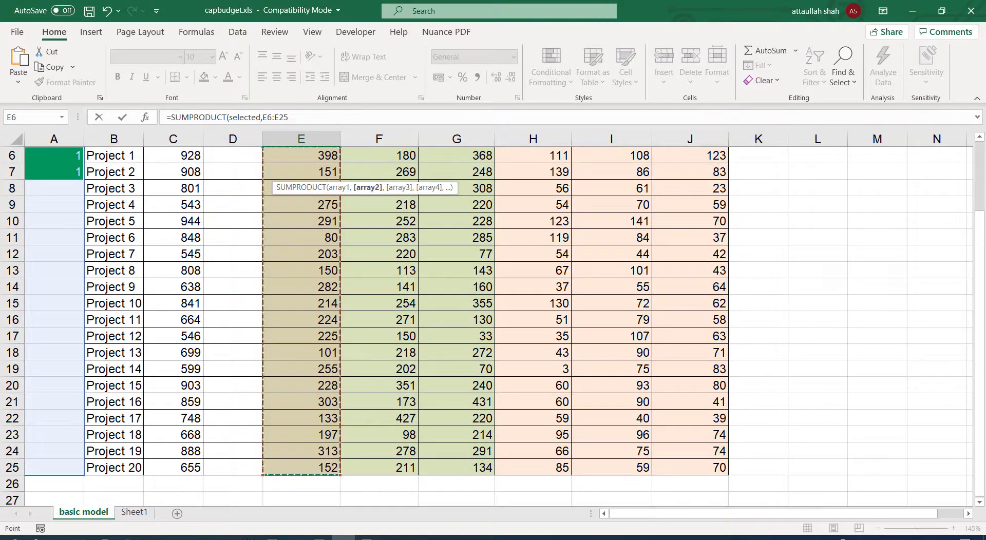
{"action": "type", "text": ")"}
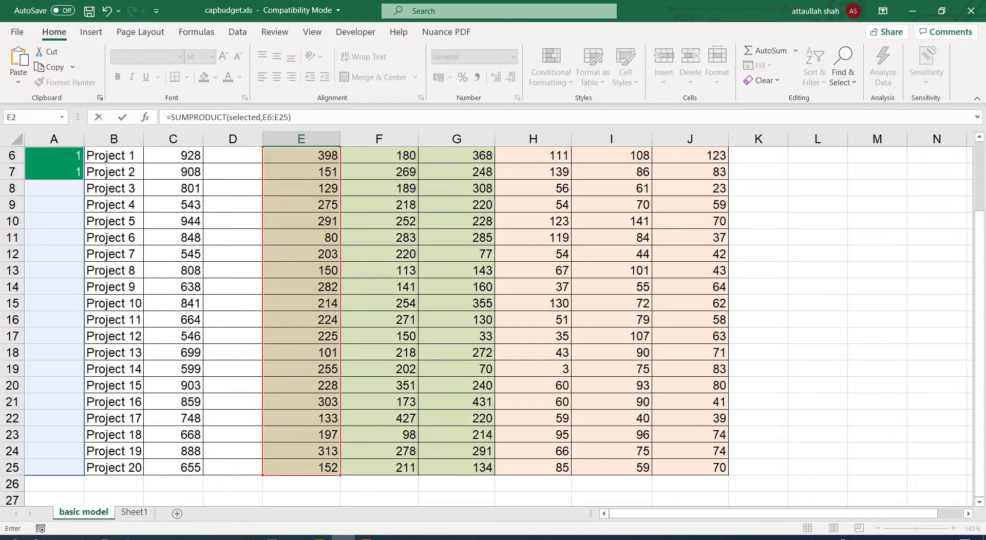
{"action": "key", "text": "Return"}
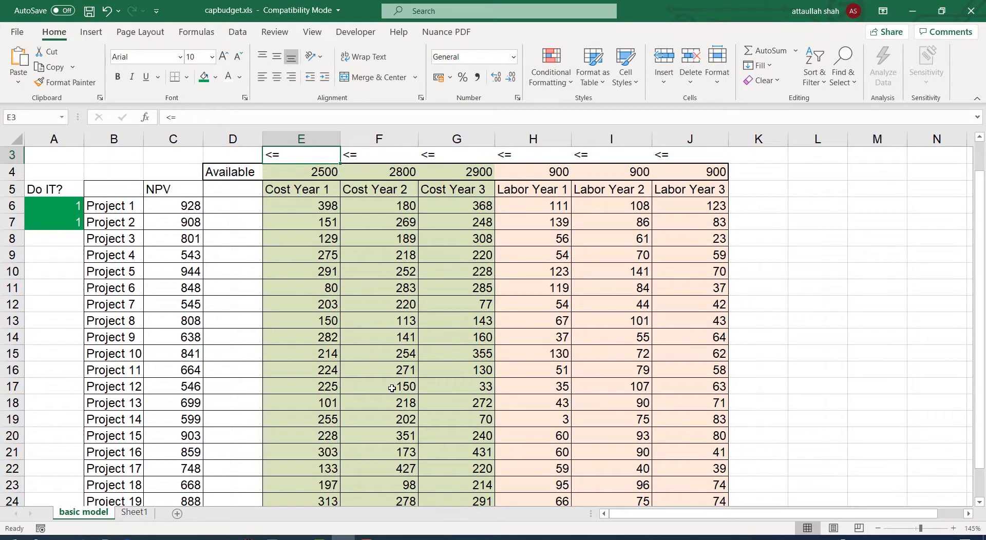
{"action": "scroll", "coordinate": [391, 388], "scroll_direction": "up", "scroll_amount": 1}
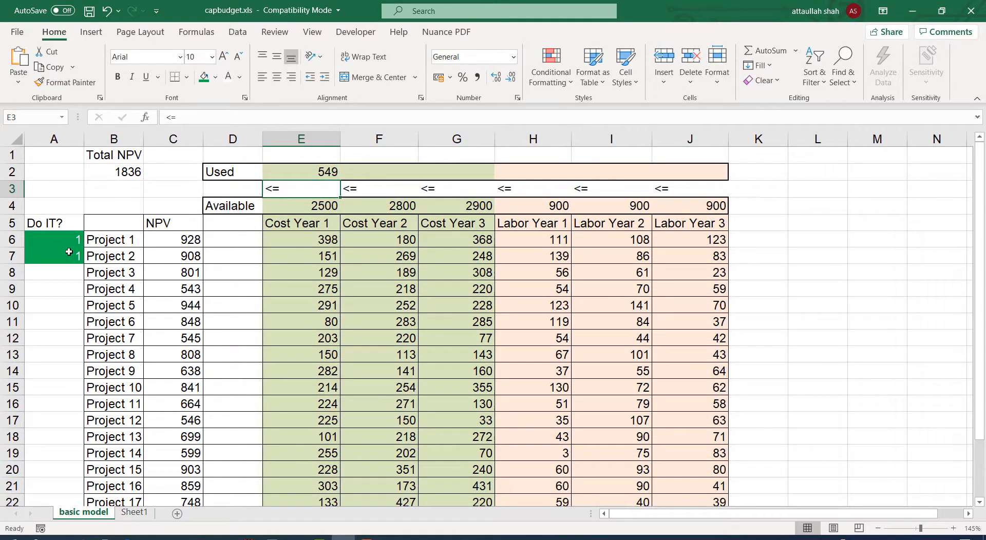
Clear Project 2's Do IT? value in A7 and check Total NPV in B2 and the used Cost Year 1 against Project 1's cost
{"action": "left_click", "coordinate": [72, 254]}
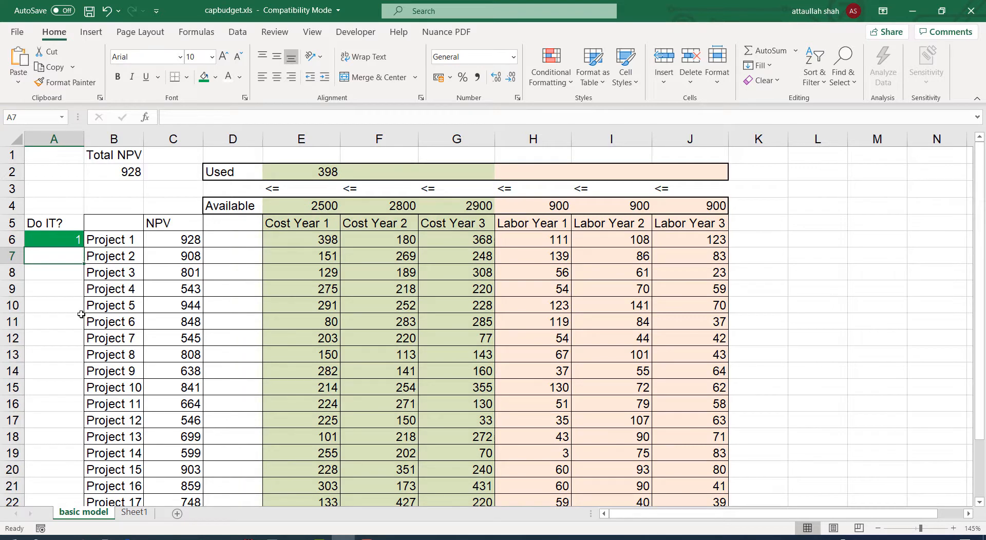
{"action": "left_click", "coordinate": [122, 170]}
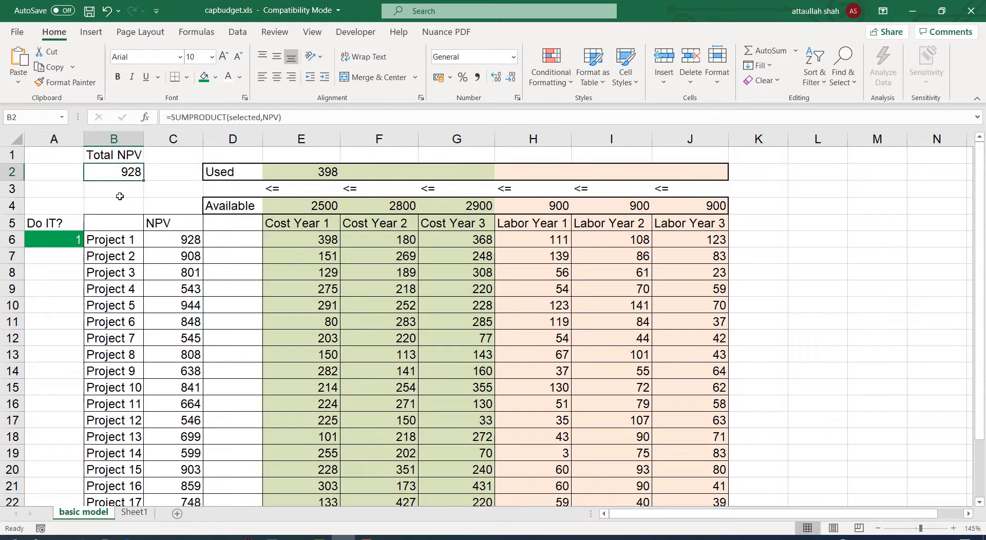
{"action": "left_click", "coordinate": [314, 171]}
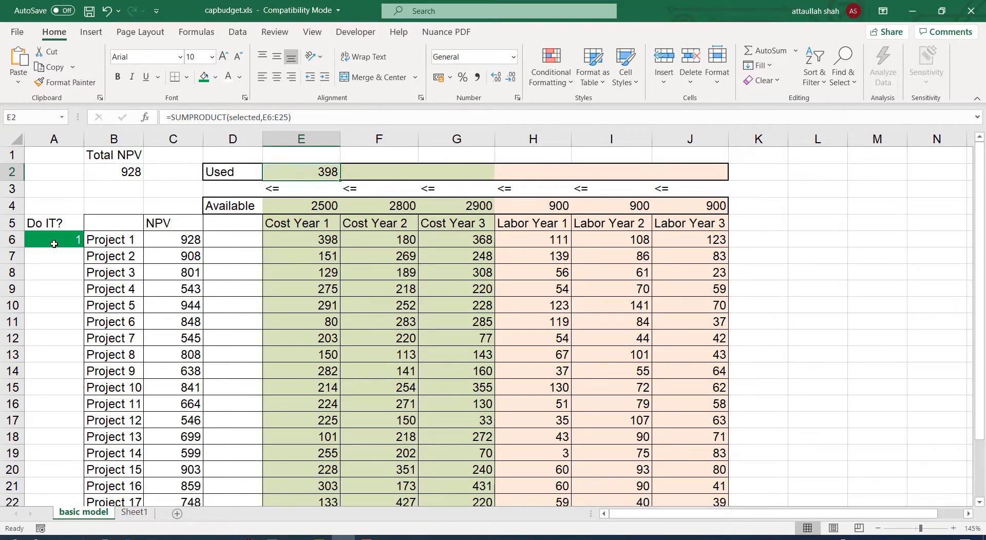
{"action": "left_click", "coordinate": [291, 241]}
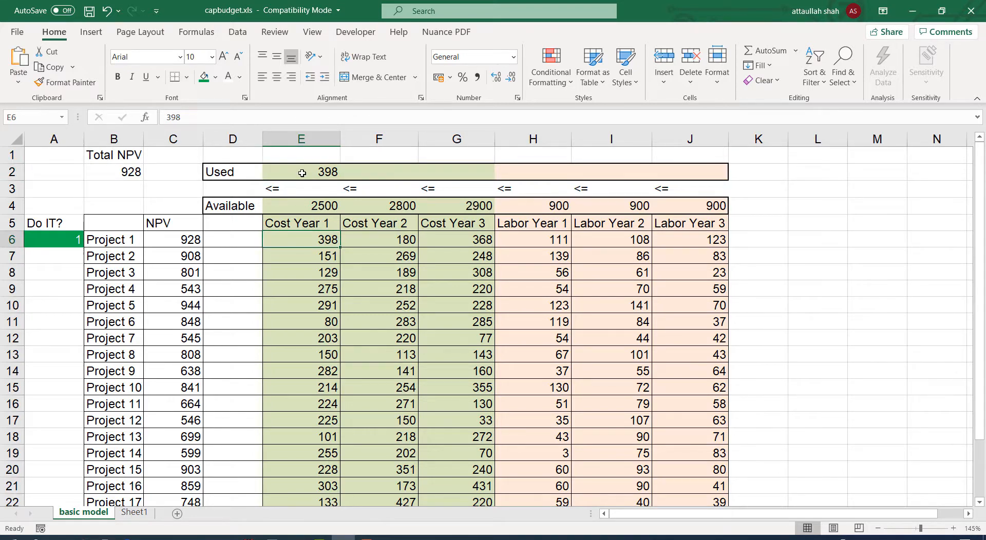
Copy the used-cost formula from E2 across to F2:G2 and check the ranges it references in F2
{"action": "left_click", "coordinate": [359, 169]}
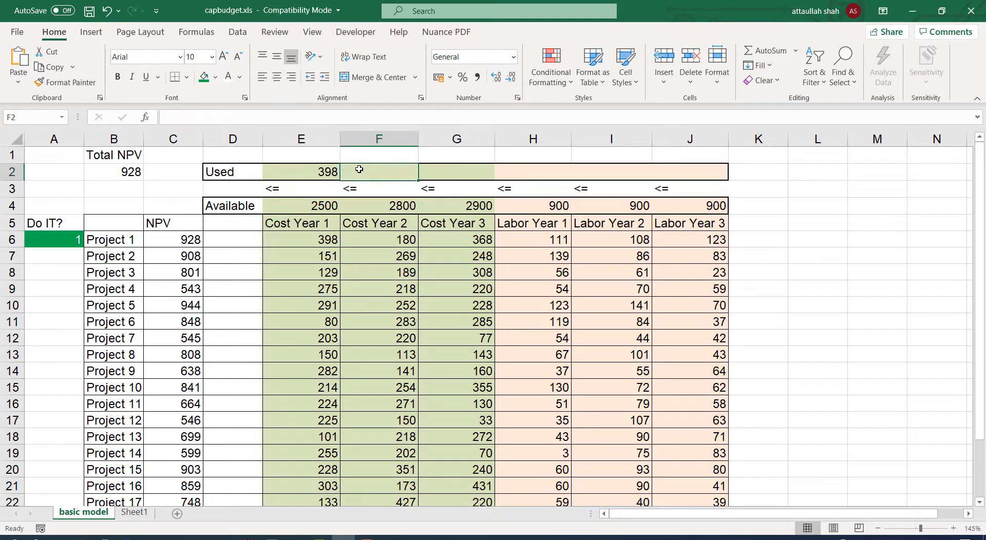
{"action": "left_click", "coordinate": [322, 172]}
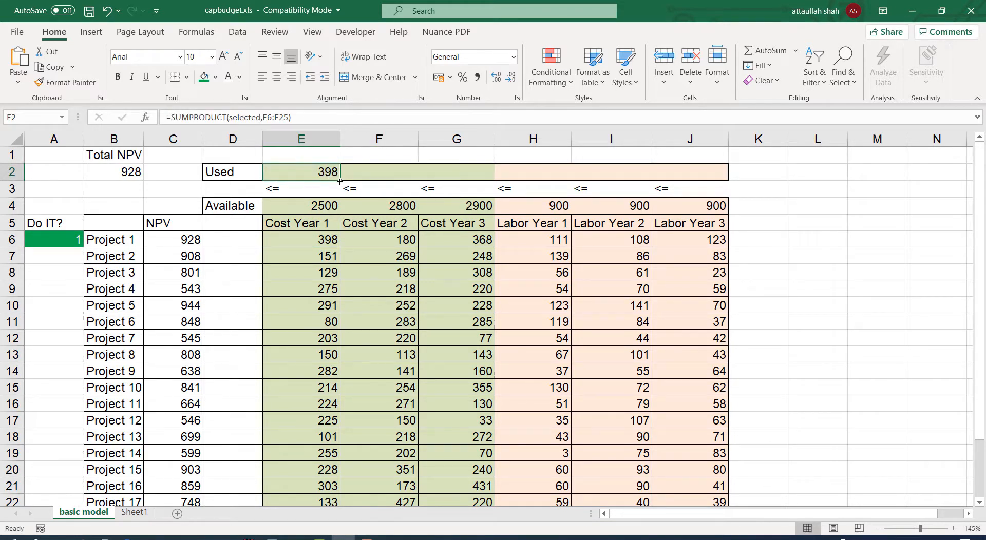
{"action": "left_click_drag", "start_coordinate": [340, 181], "coordinate": [483, 173]}
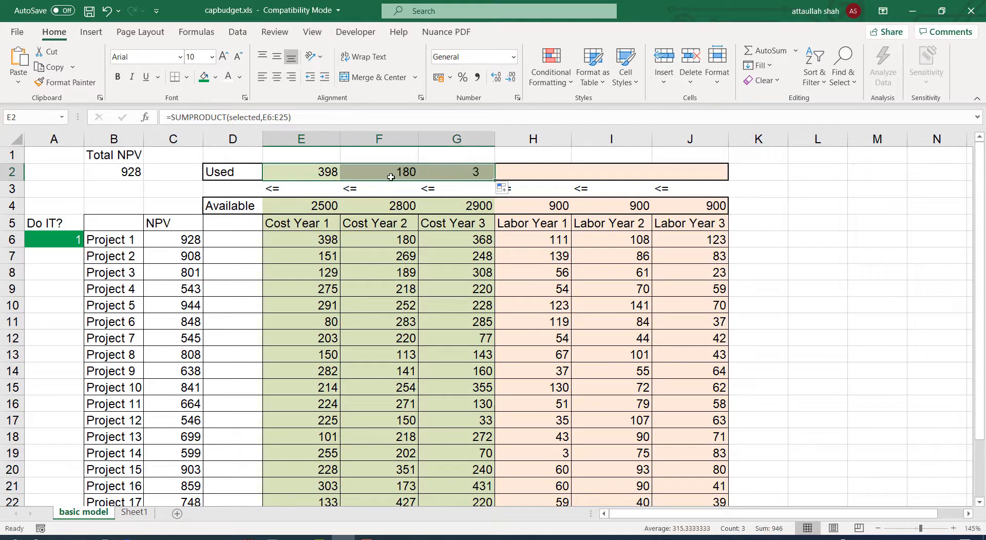
{"action": "double_click", "coordinate": [389, 172]}
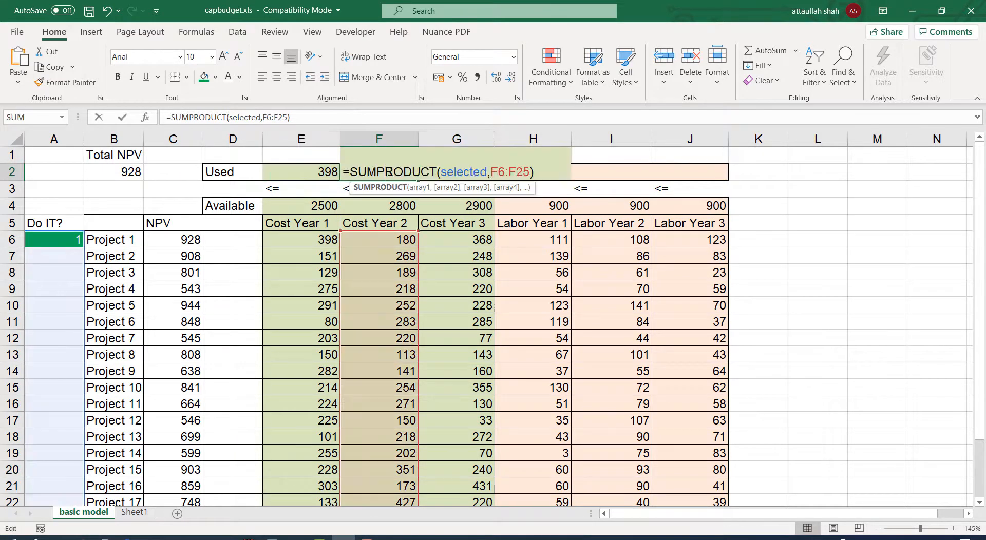
{"action": "key", "text": "Return"}
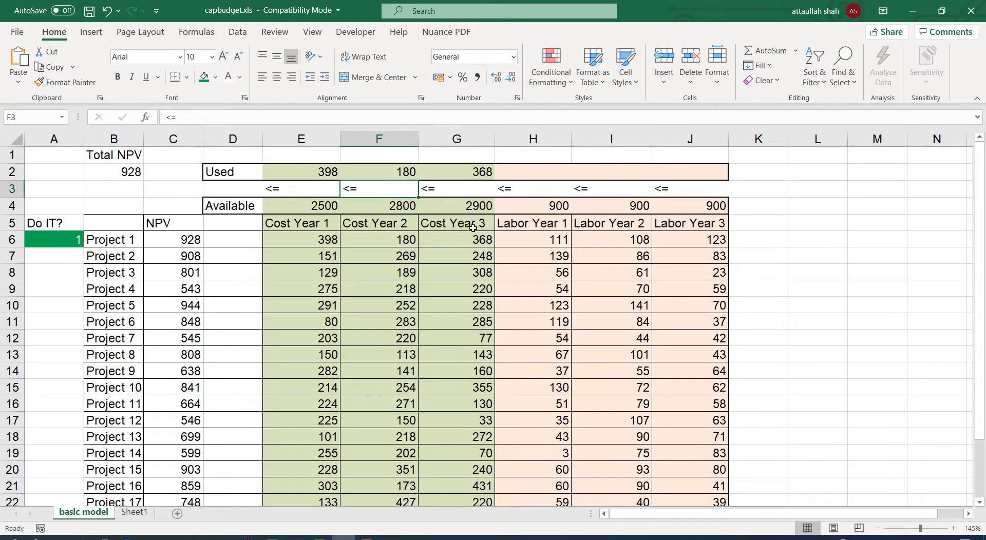
Set Project 2's Do IT? value in A7 to 1 and check Total NPV and the used costs in E2:G2
{"action": "left_click", "coordinate": [52, 257]}
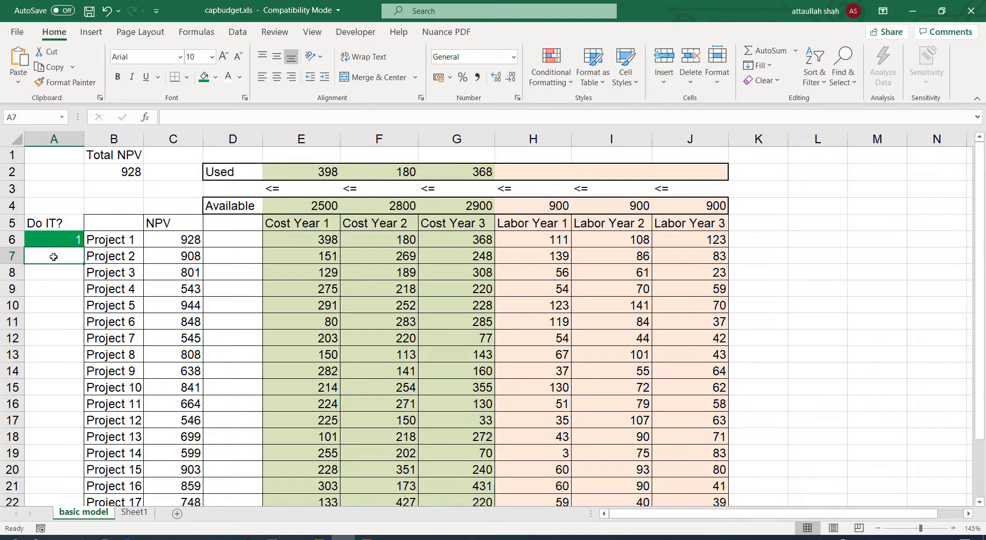
{"action": "type", "text": "1"}
{"action": "key", "text": "Return"}
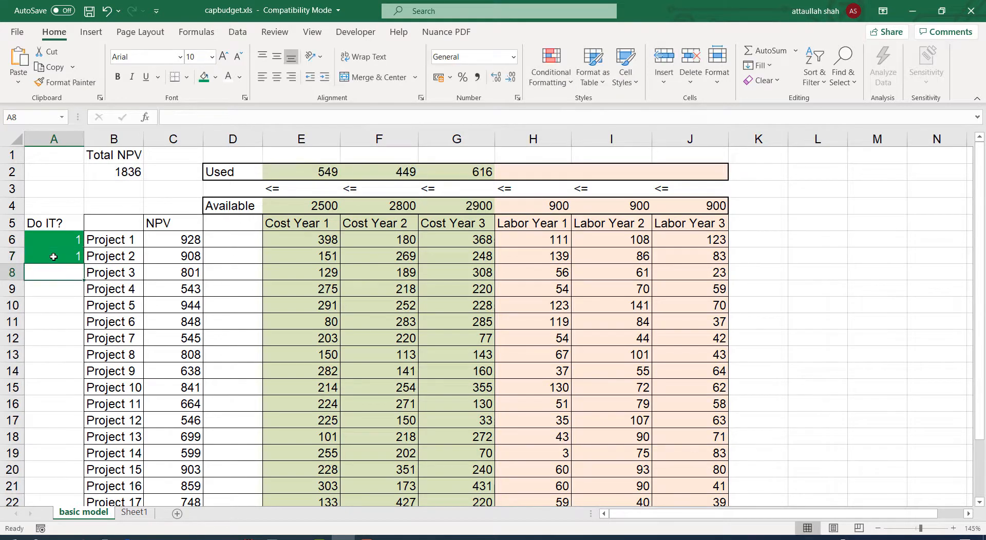
{"action": "left_click", "coordinate": [128, 176]}
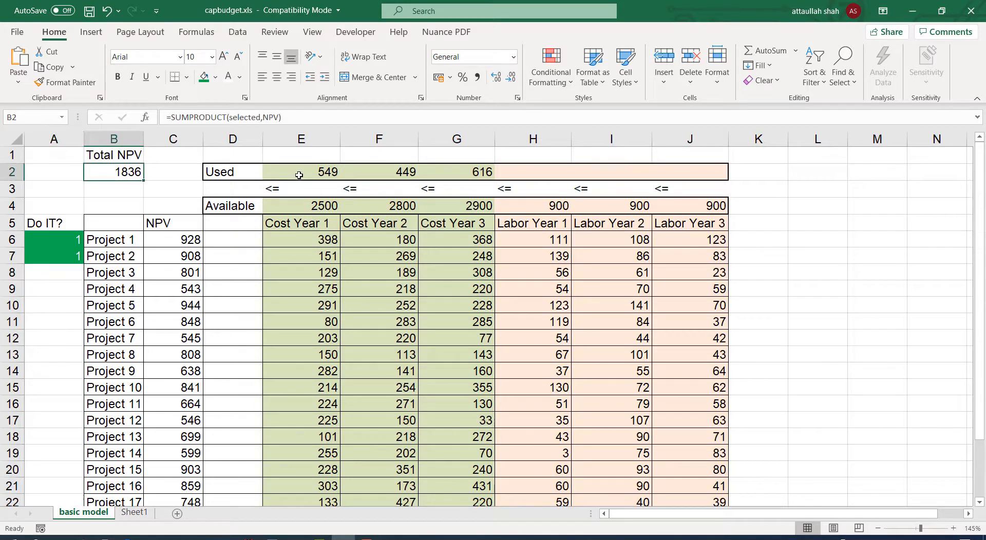
{"action": "left_click_drag", "start_coordinate": [297, 175], "coordinate": [491, 172]}
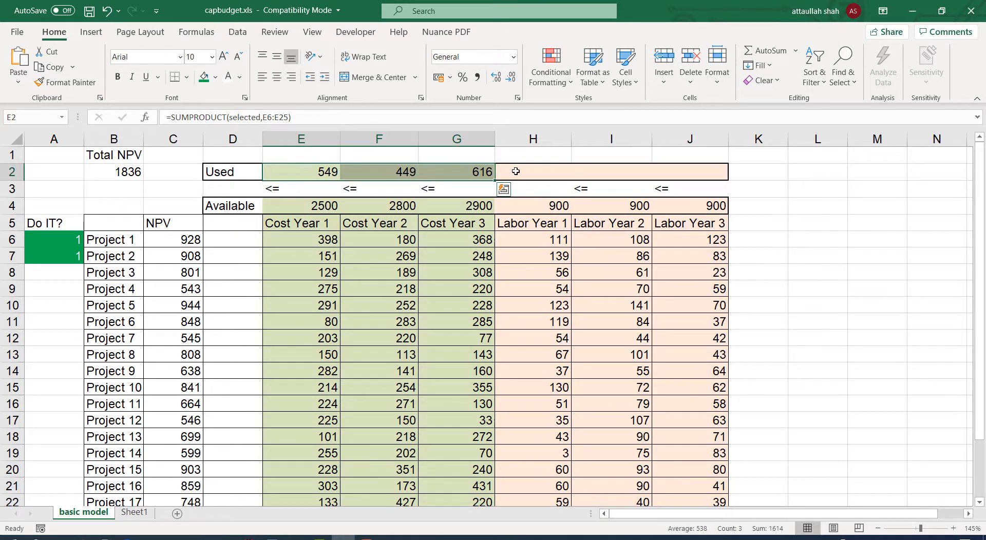
Calculate the used Labor Year 1 amount in H2 with the formula =SUMPRODUCT(selected,H6:H25)
{"action": "left_click", "coordinate": [513, 172]}
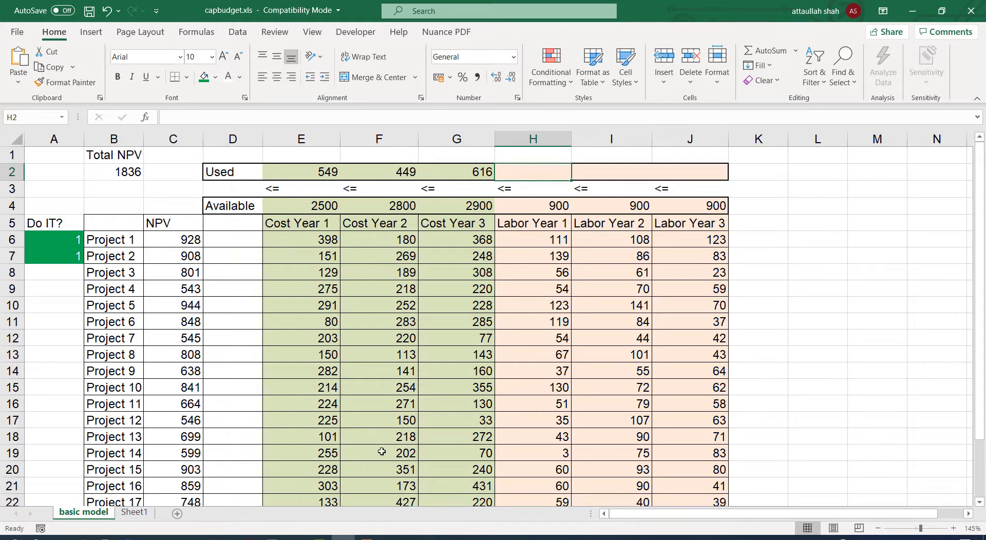
{"action": "type", "text": "="}
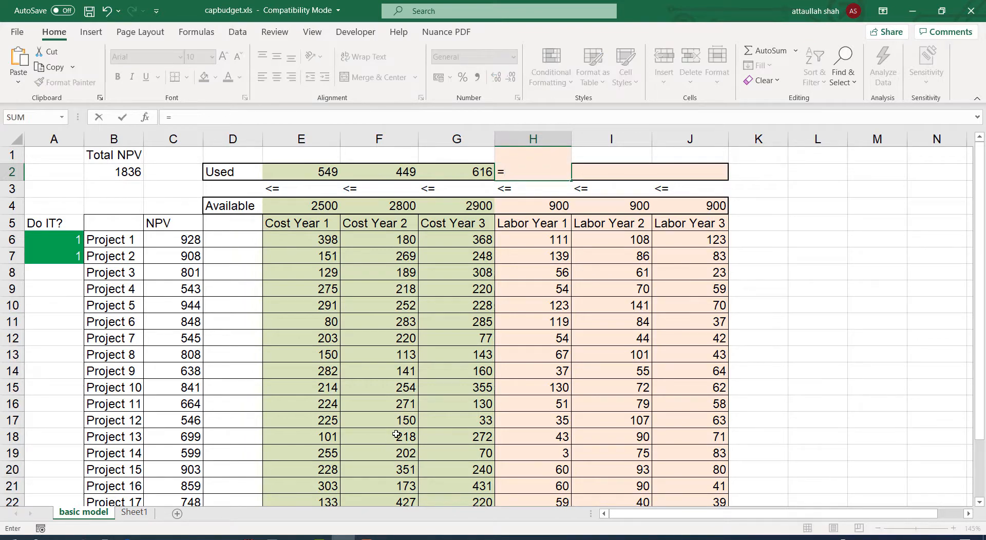
{"action": "type", "text": "sump"}
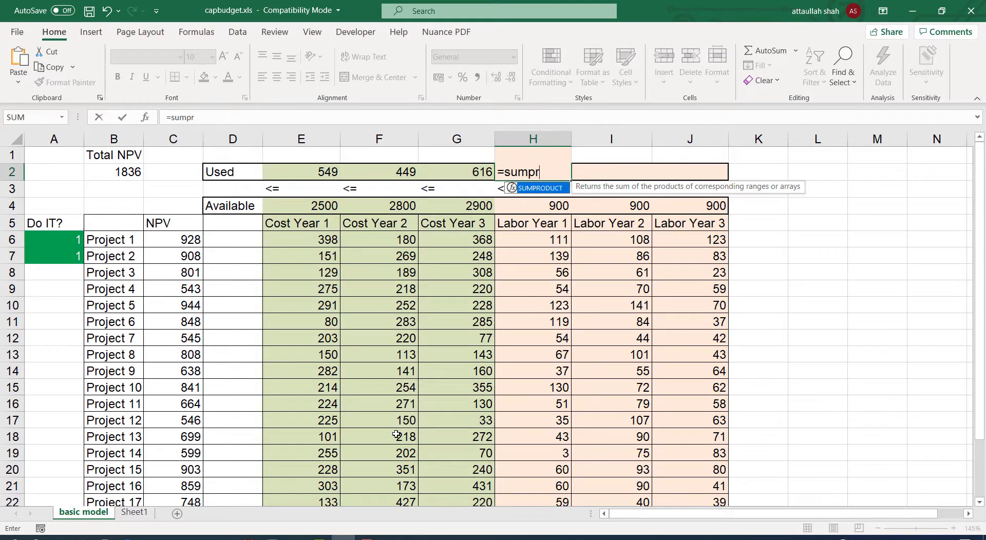
{"action": "type", "text": "r"}
{"action": "key", "text": "Tab"}
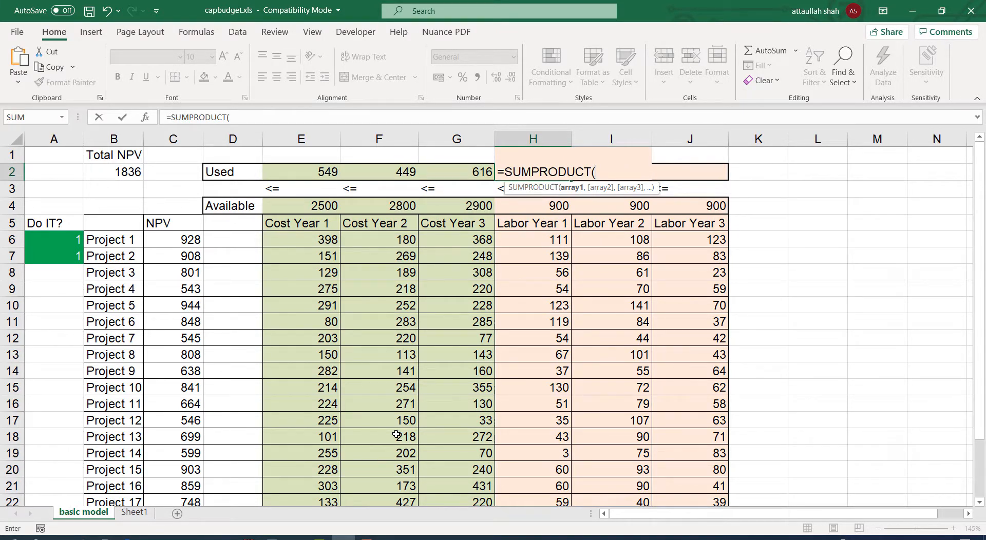
{"action": "type", "text": "sel"}
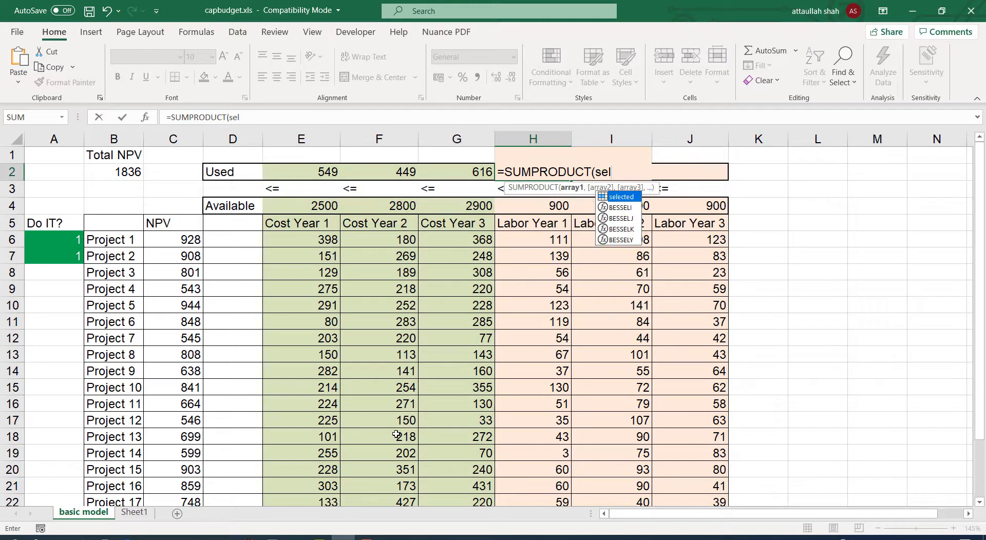
{"action": "type", "text": "e"}
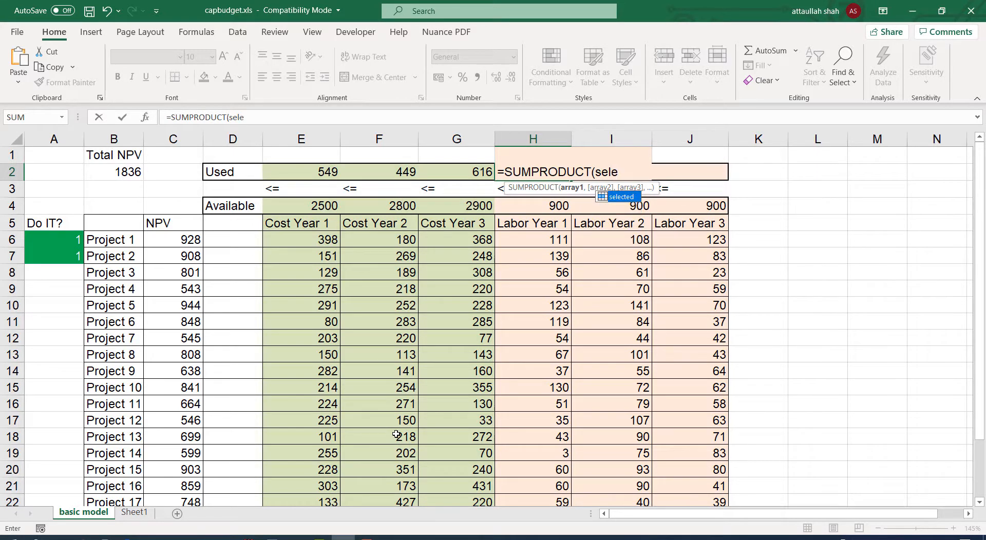
{"action": "key", "text": "Tab"}
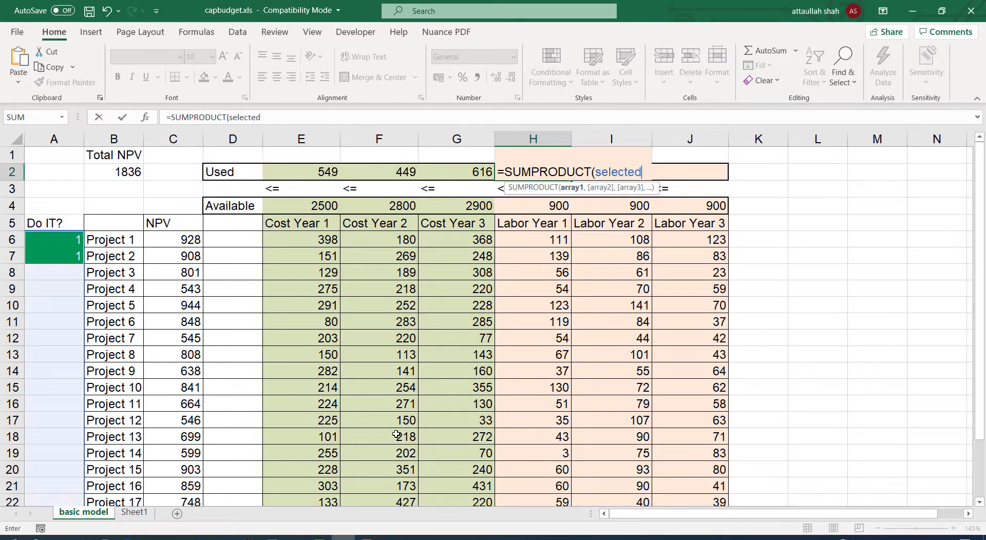
{"action": "type", "text": ","}
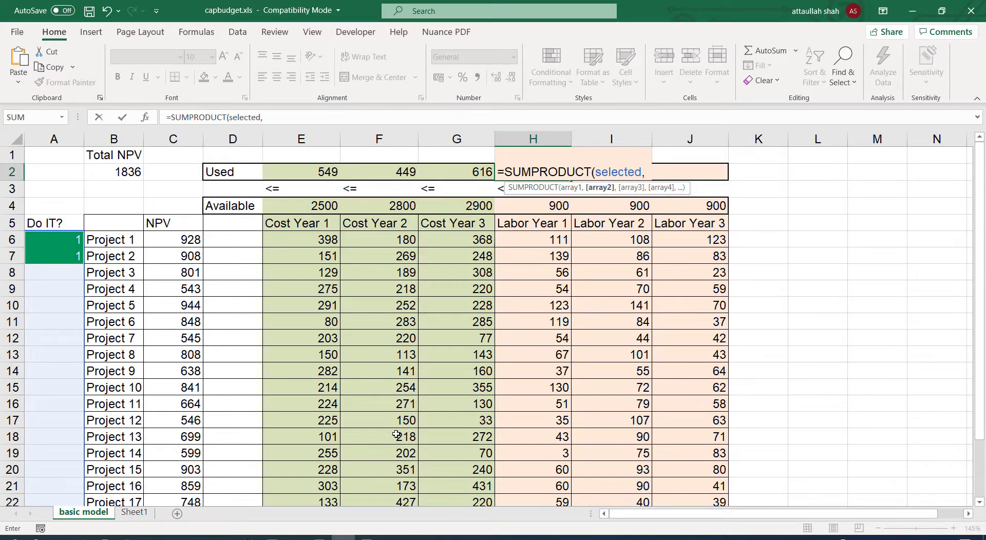
{"action": "left_click_drag", "start_coordinate": [534, 238], "coordinate": [537, 478]}
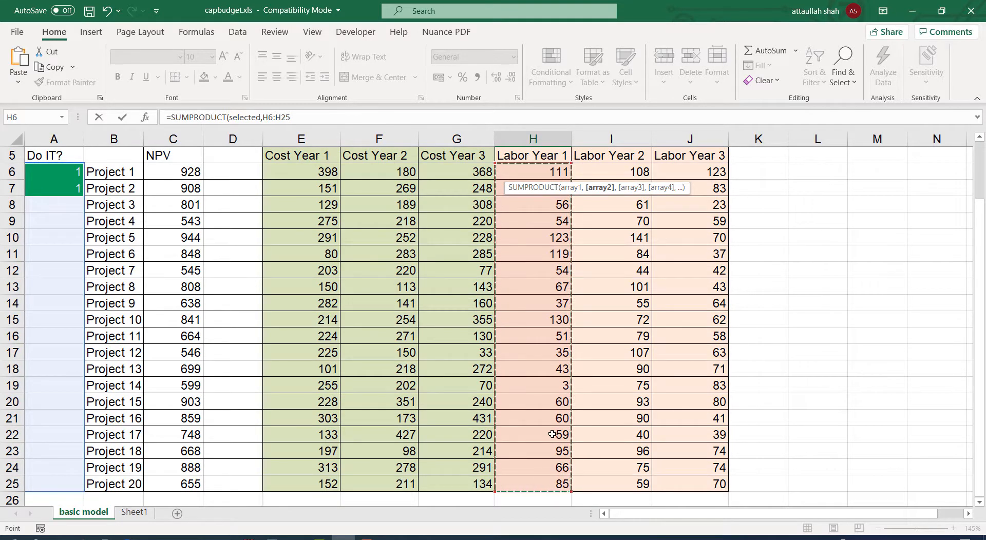
{"action": "key", "text": "Return"}
{"action": "scroll", "coordinate": [643, 296], "scroll_direction": "up", "scroll_amount": 1}
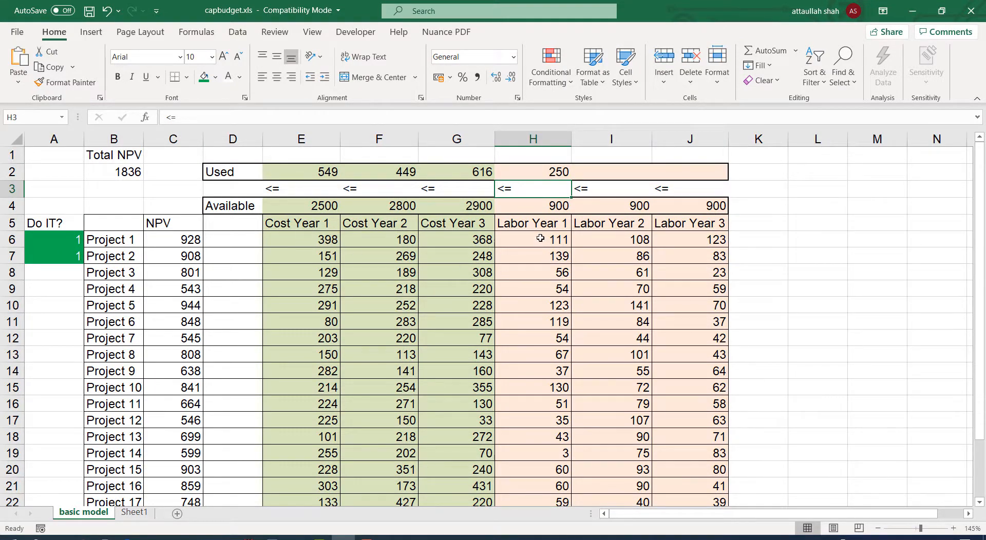
Check the Labor Year 1 sum of Projects 1 and 2, and copy the used-labor formula from H2 across to I2:J2
{"action": "left_click_drag", "start_coordinate": [544, 241], "coordinate": [545, 257]}
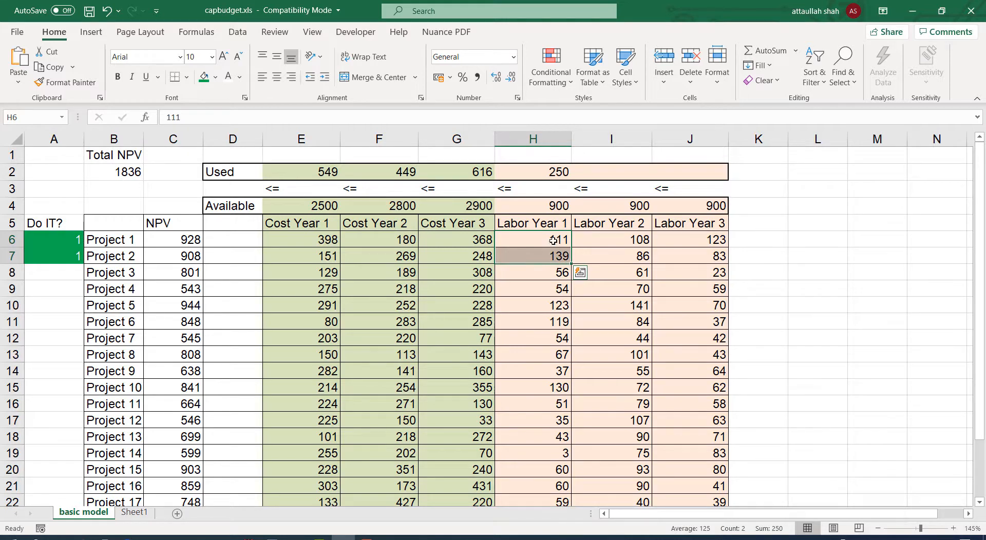
{"action": "left_click", "coordinate": [557, 172]}
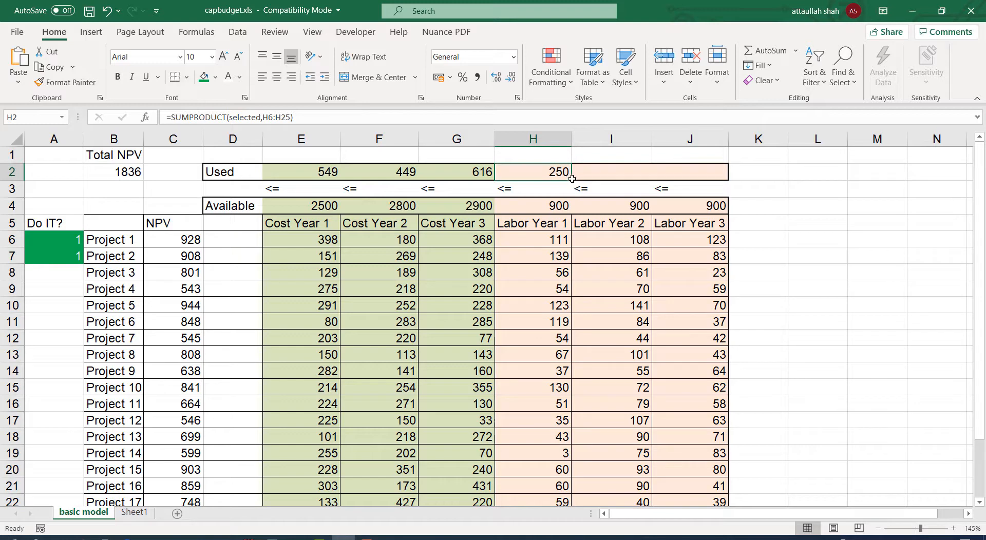
{"action": "left_click_drag", "start_coordinate": [572, 181], "coordinate": [709, 177]}
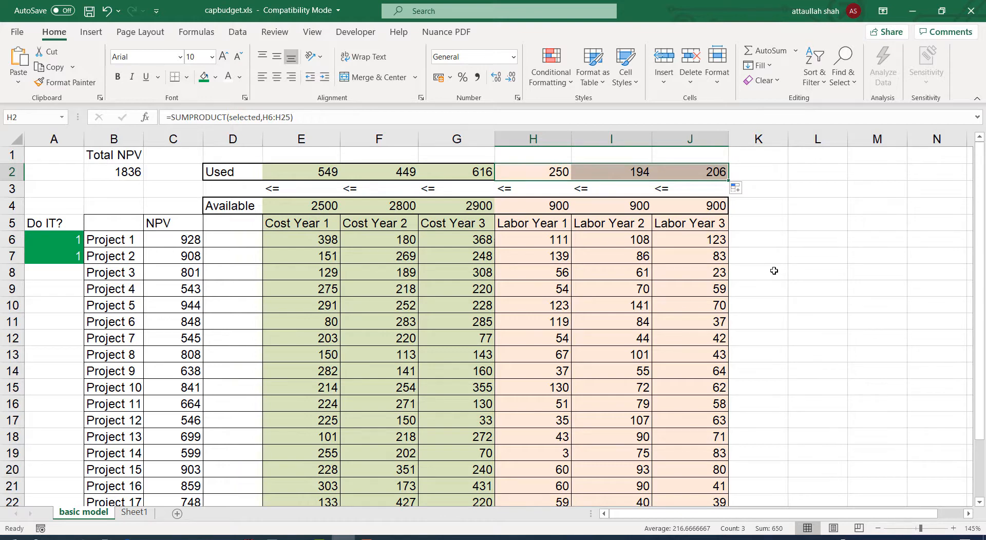
Clear the Do IT? values of Project 1 and Project 2 in A6:A7
{"action": "left_click", "coordinate": [70, 235]}
{"action": "left_click_drag", "start_coordinate": [69, 234], "coordinate": [74, 252]}
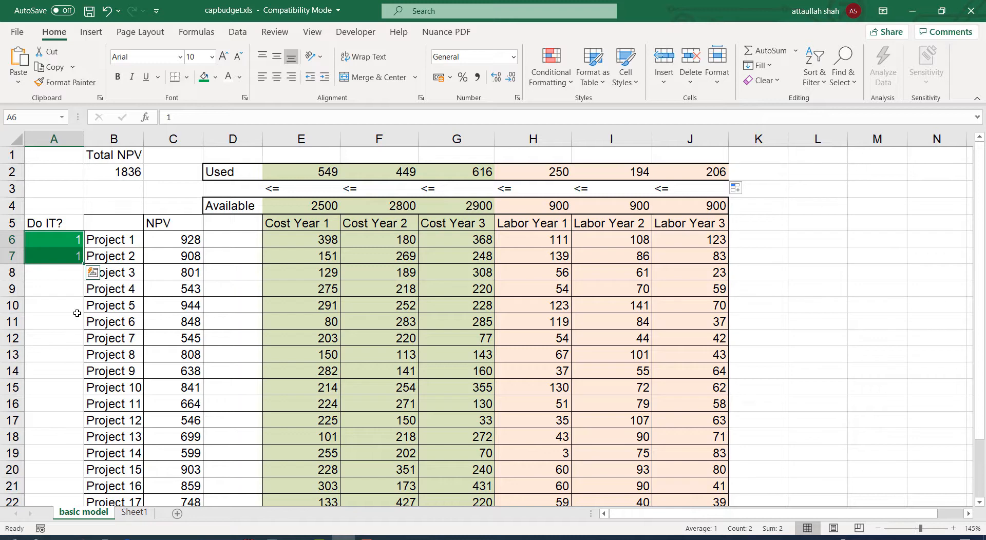
{"action": "key", "text": "Delete"}
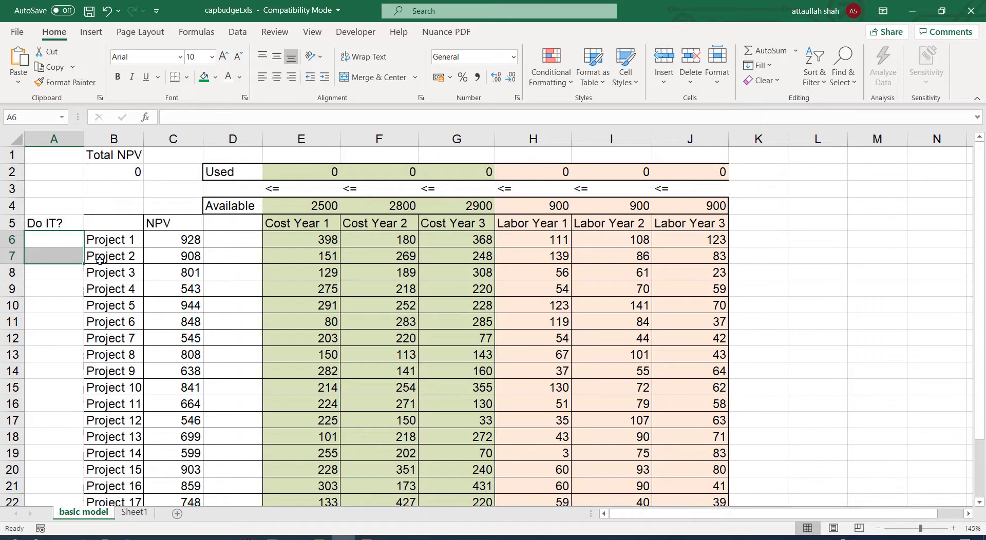
{"action": "left_click", "coordinate": [100, 260]}
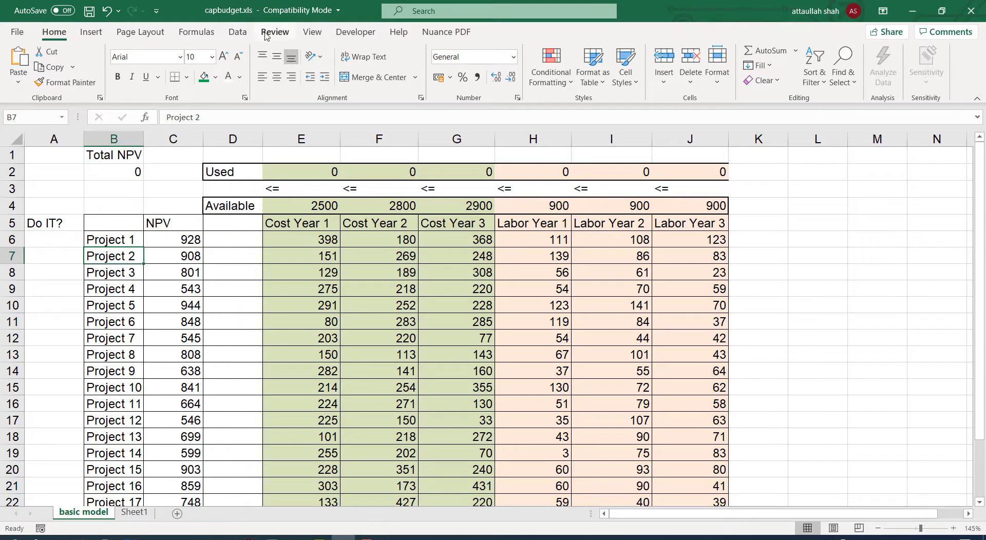
Open Solver and set Total NPV in $B$2 as the objective to maximize
{"action": "left_click", "coordinate": [238, 33]}
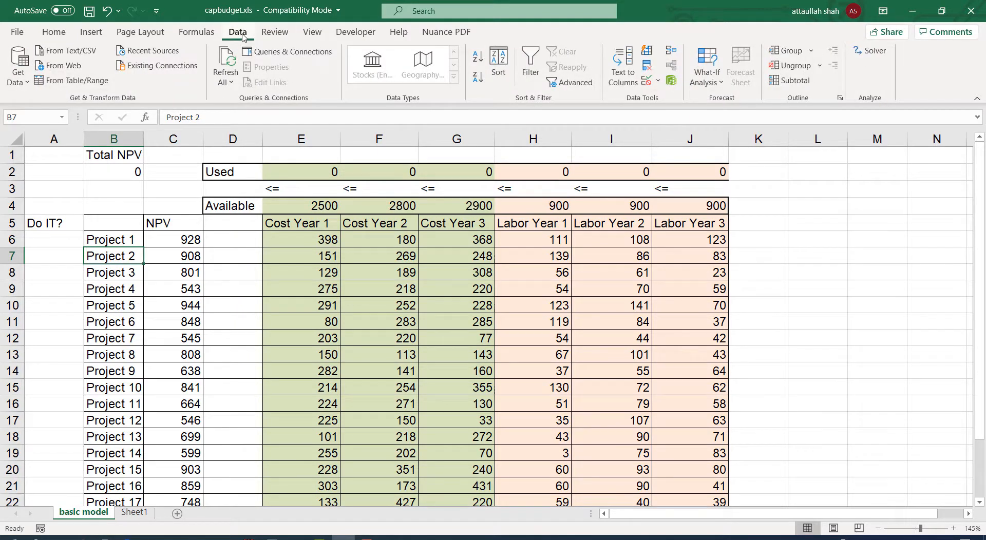
{"action": "left_click", "coordinate": [871, 54]}
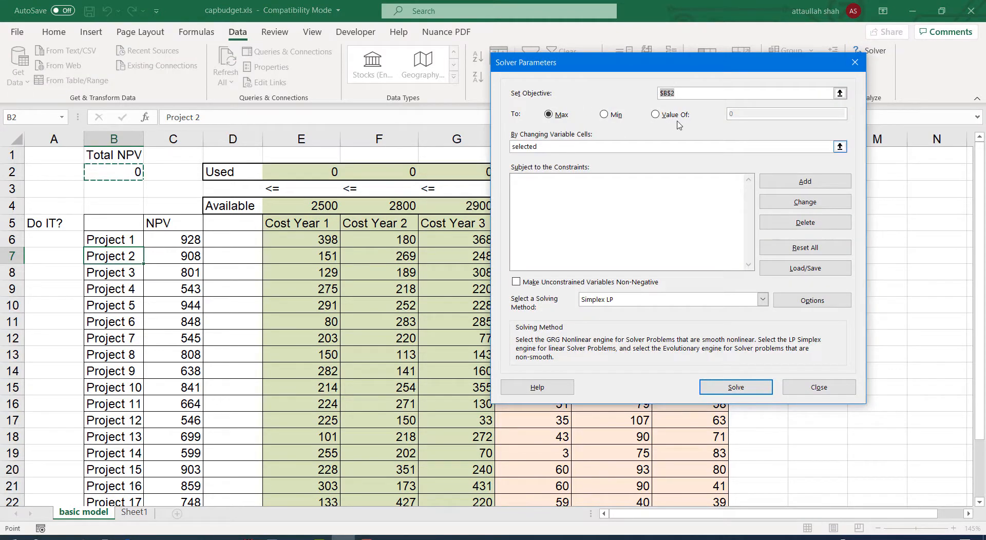
{"action": "left_click_drag", "start_coordinate": [689, 93], "coordinate": [612, 81]}
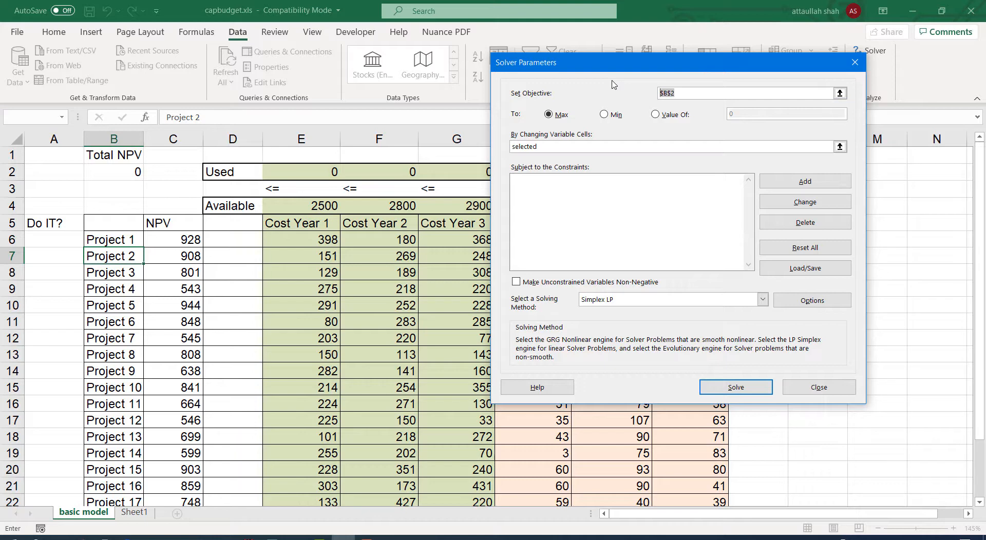
{"action": "key", "text": "BackSpace"}
{"action": "left_click", "coordinate": [112, 174]}
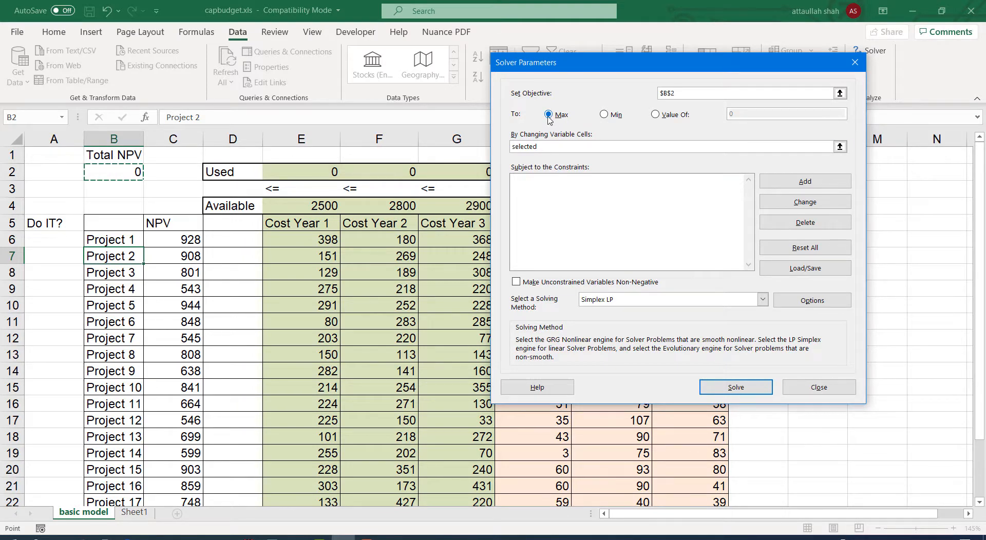
Replace Solver's changing variable cells with the Do IT? range $A$6:$A$25
{"action": "left_click_drag", "start_coordinate": [602, 148], "coordinate": [493, 138]}
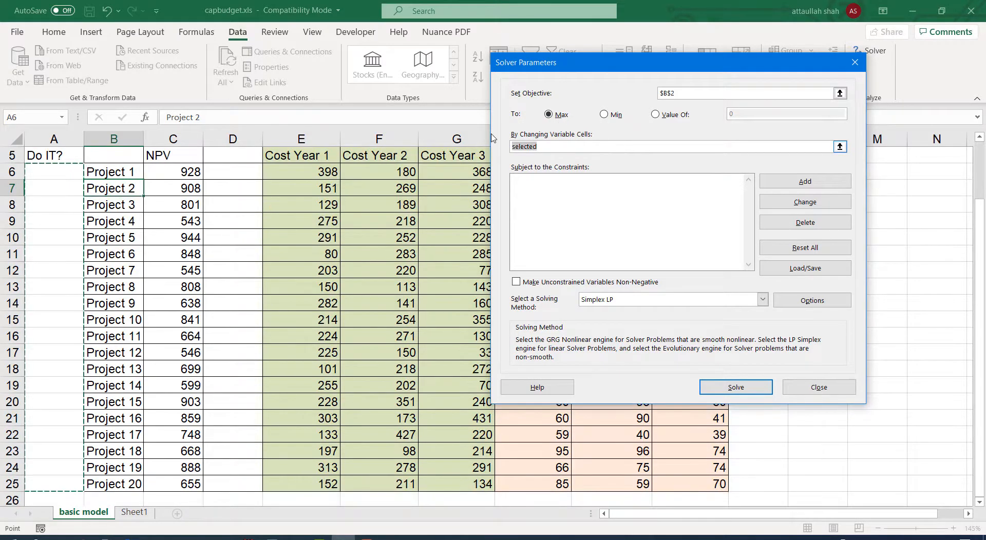
{"action": "key", "text": "BackSpace"}
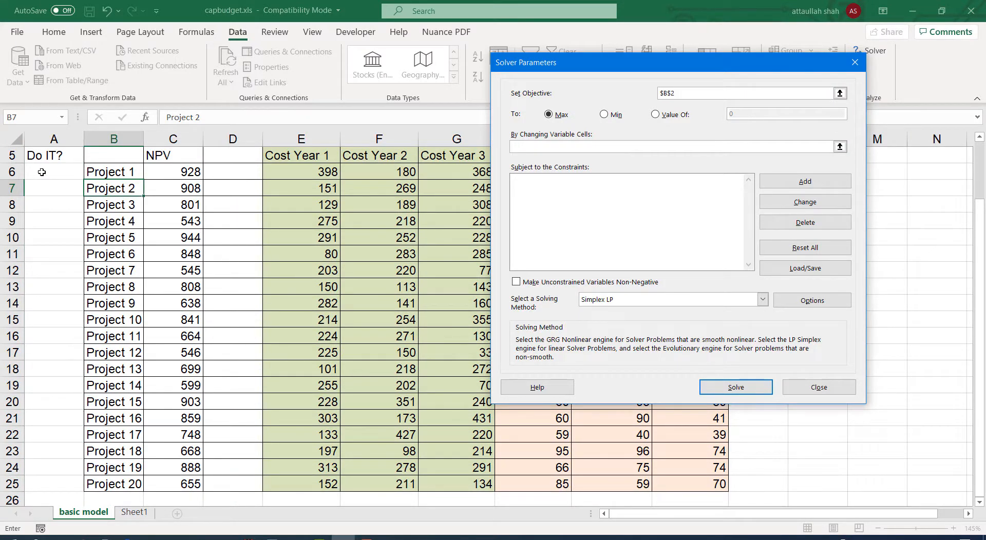
{"action": "left_click_drag", "start_coordinate": [43, 170], "coordinate": [46, 482]}
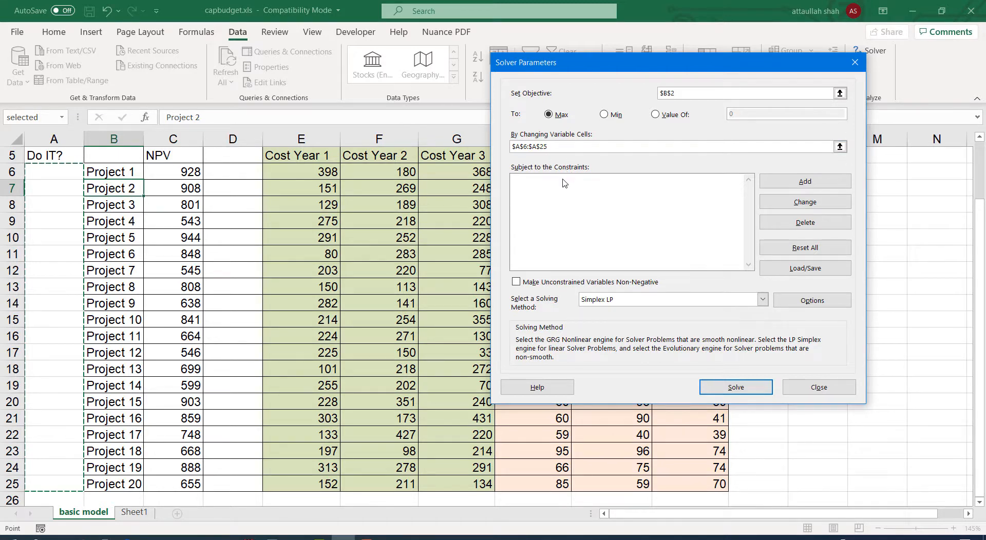
{"action": "scroll", "coordinate": [384, 246], "scroll_direction": "up", "scroll_amount": 2}
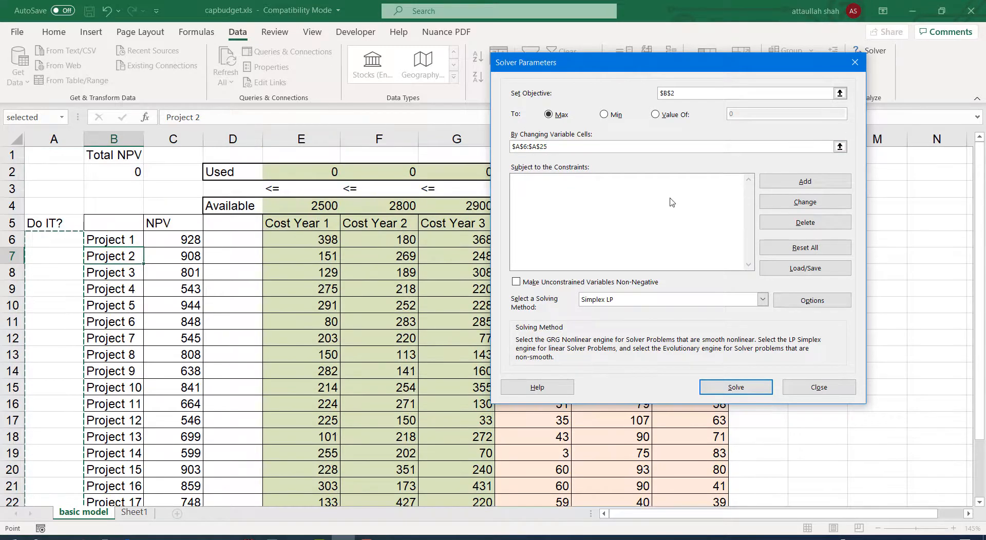
Add a Solver constraint that makes the Do IT? cells $A$6:$A$25 binary
{"action": "left_click", "coordinate": [797, 183]}
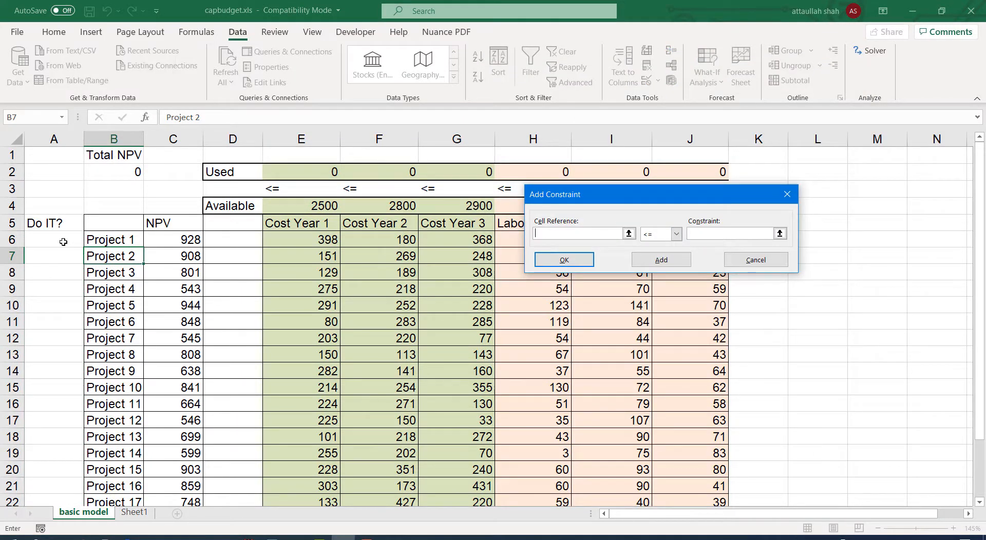
{"action": "left_click_drag", "start_coordinate": [63, 242], "coordinate": [76, 471]}
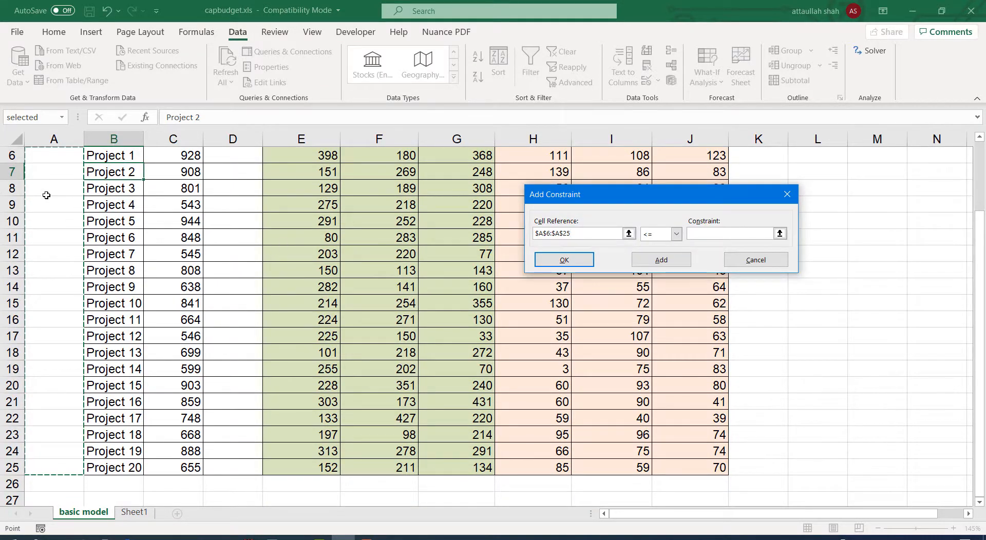
{"action": "scroll", "coordinate": [46, 195], "scroll_direction": "up", "scroll_amount": 1}
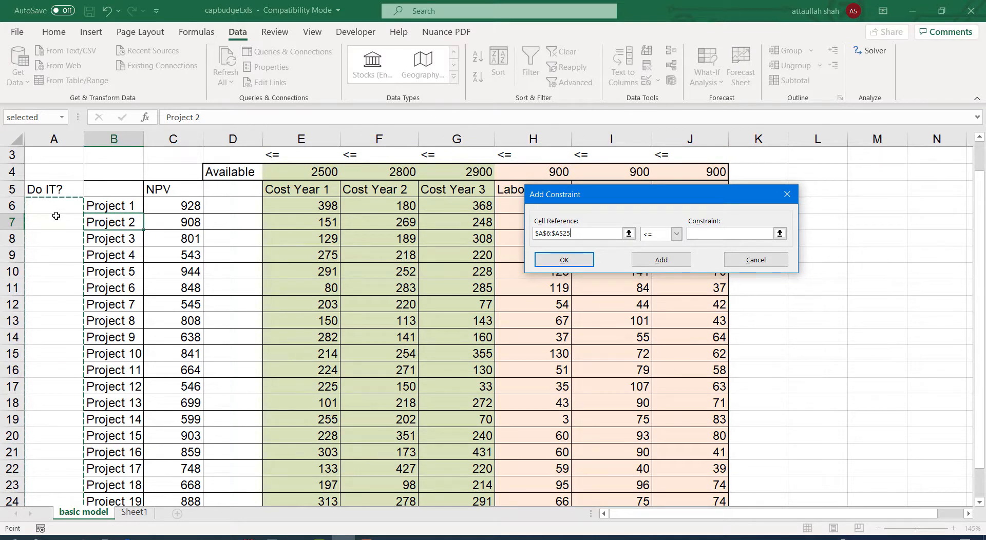
{"action": "left_click", "coordinate": [677, 235]}
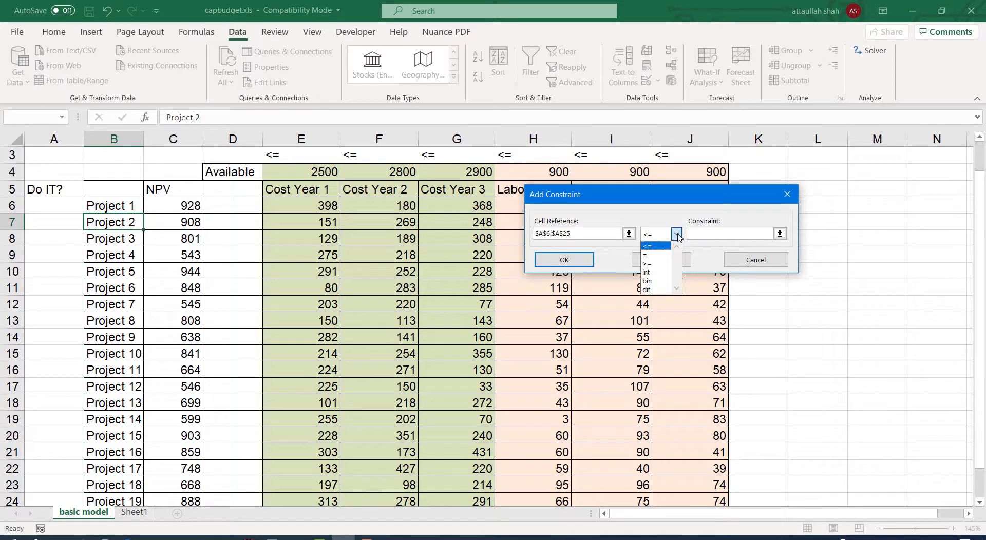
{"action": "left_click", "coordinate": [659, 282]}
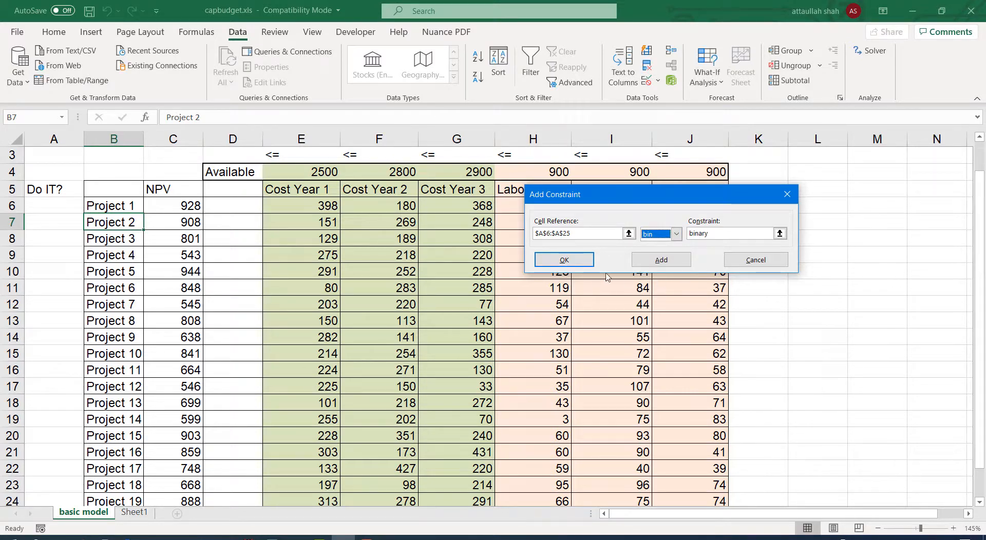
{"action": "left_click", "coordinate": [666, 261]}
Add a Solver constraint that keeps the Used totals $E$2:$J$2 <= the Available limits $E$4:$J$4, and return to the Solver parameters
{"action": "scroll", "coordinate": [200, 203], "scroll_direction": "up", "scroll_amount": 1}
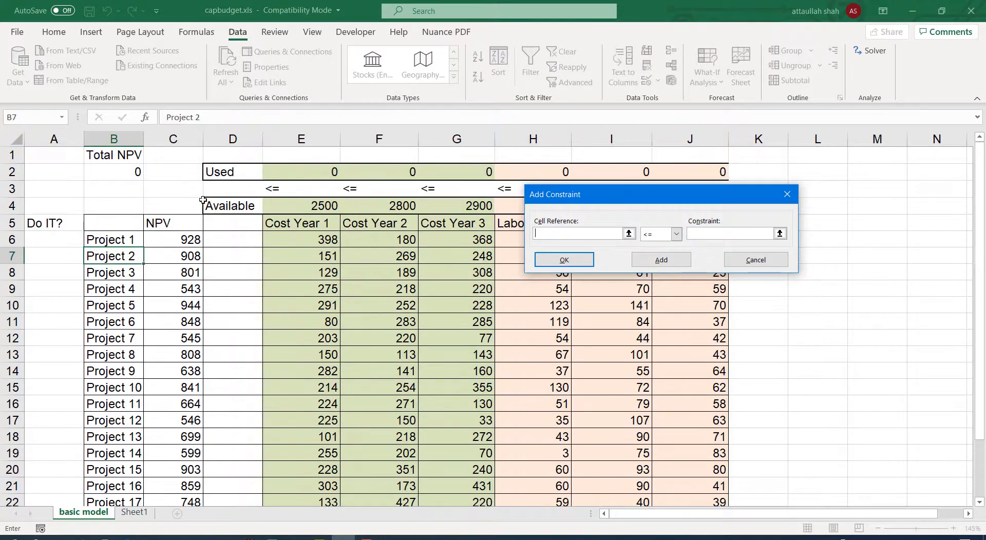
{"action": "left_click_drag", "start_coordinate": [593, 198], "coordinate": [349, 290]}
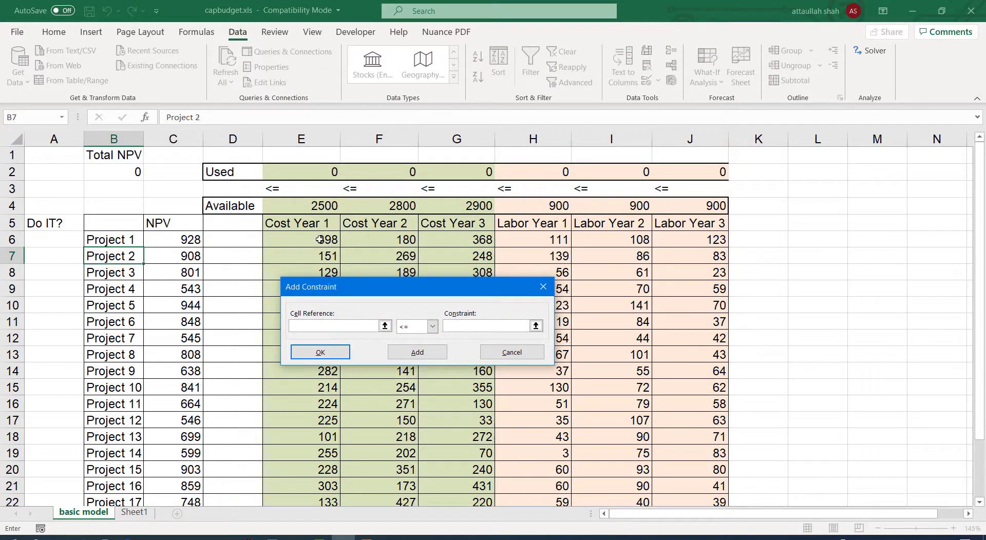
{"action": "left_click_drag", "start_coordinate": [309, 176], "coordinate": [688, 178]}
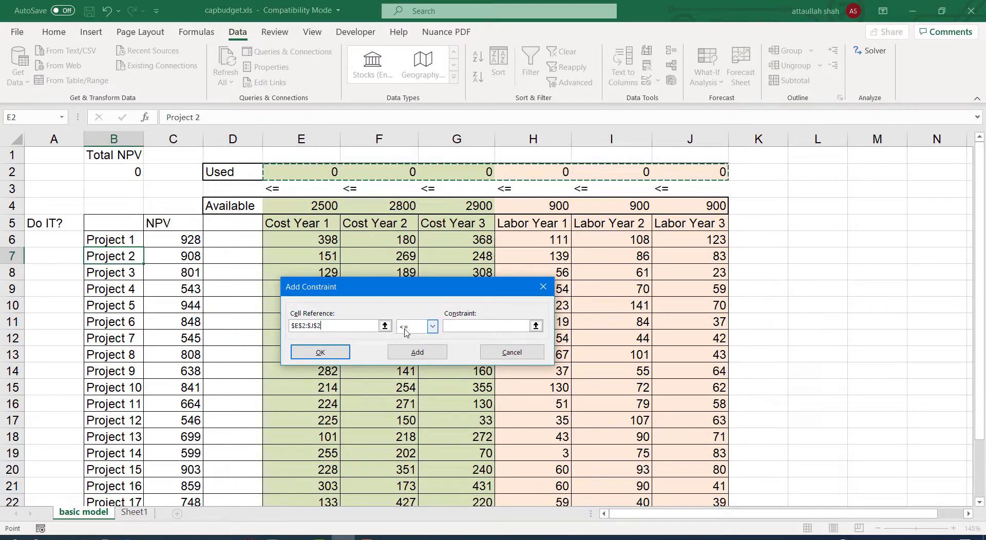
{"action": "left_click", "coordinate": [478, 327]}
{"action": "left_click", "coordinate": [508, 329]}
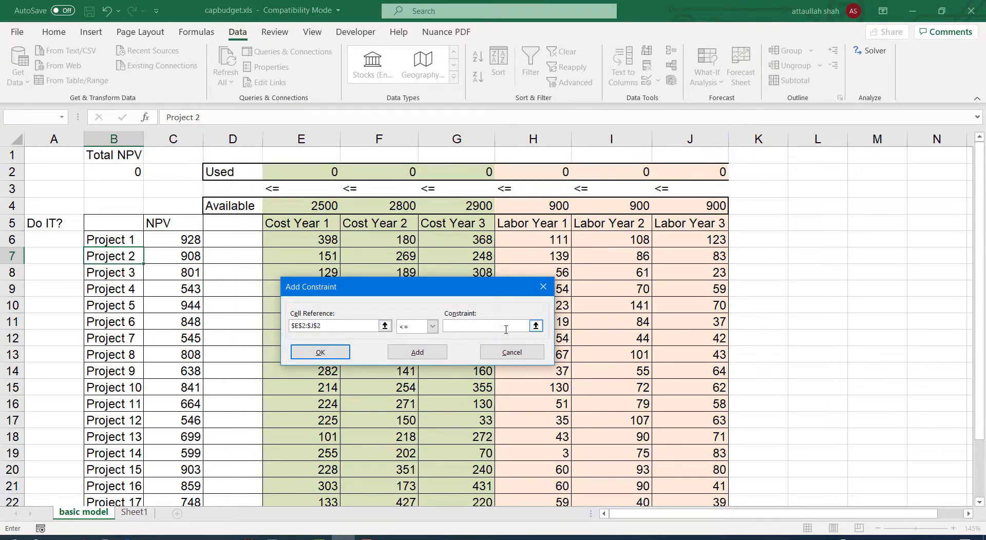
{"action": "left_click", "coordinate": [535, 327]}
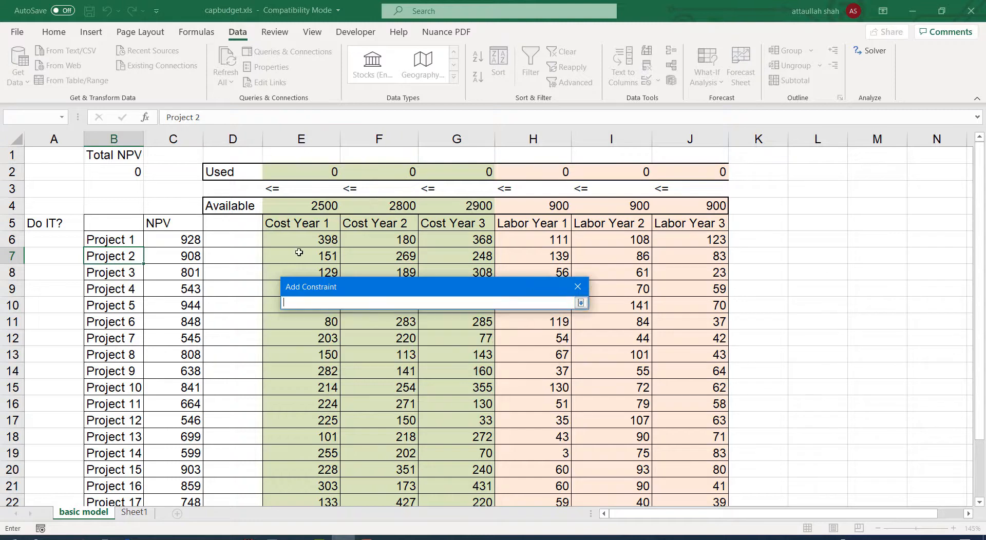
{"action": "left_click", "coordinate": [310, 208]}
{"action": "left_click_drag", "start_coordinate": [460, 214], "coordinate": [670, 208]}
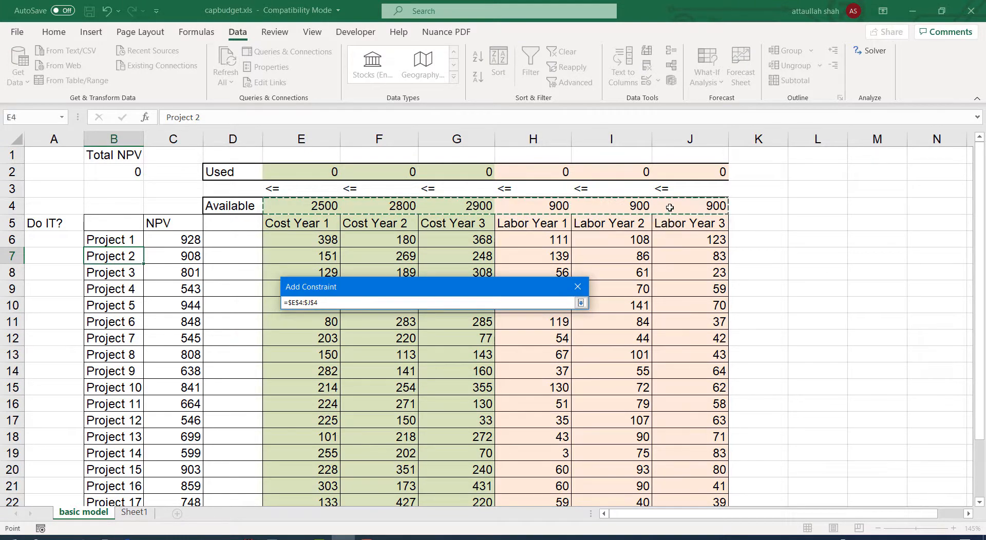
{"action": "left_click", "coordinate": [579, 304]}
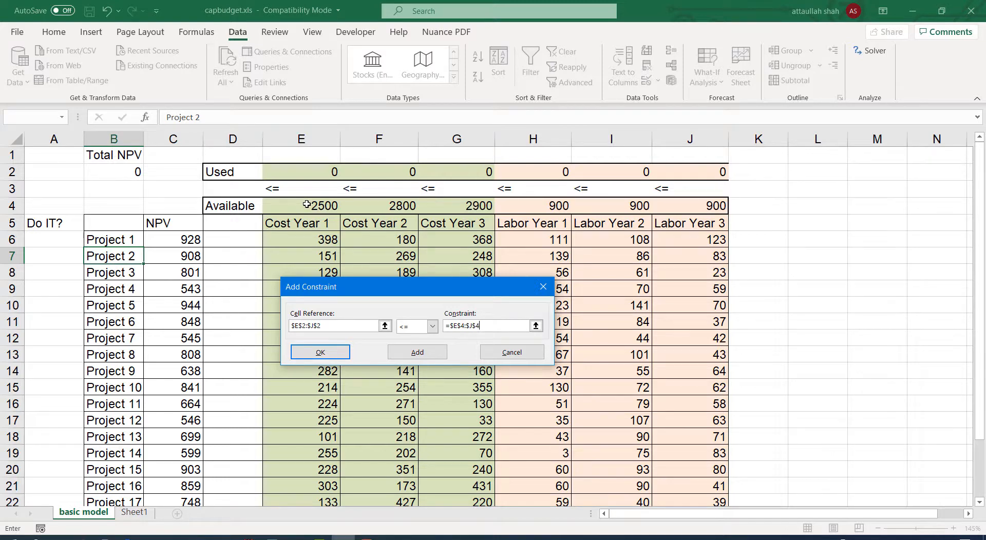
{"action": "left_click", "coordinate": [319, 353]}
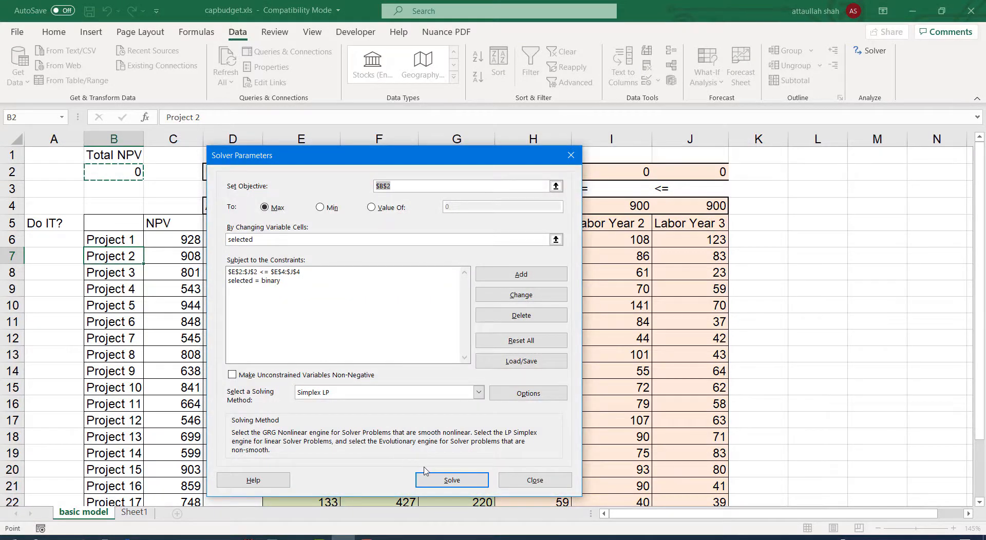
Solve the model with Simplex LP and keep the Solver solution
{"action": "left_click", "coordinate": [442, 480]}
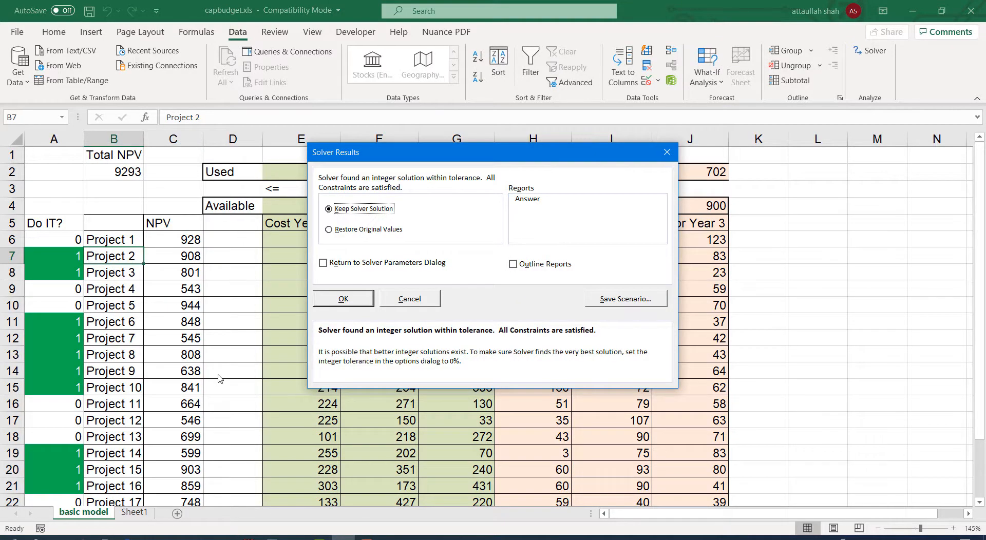
{"action": "left_click", "coordinate": [343, 299]}
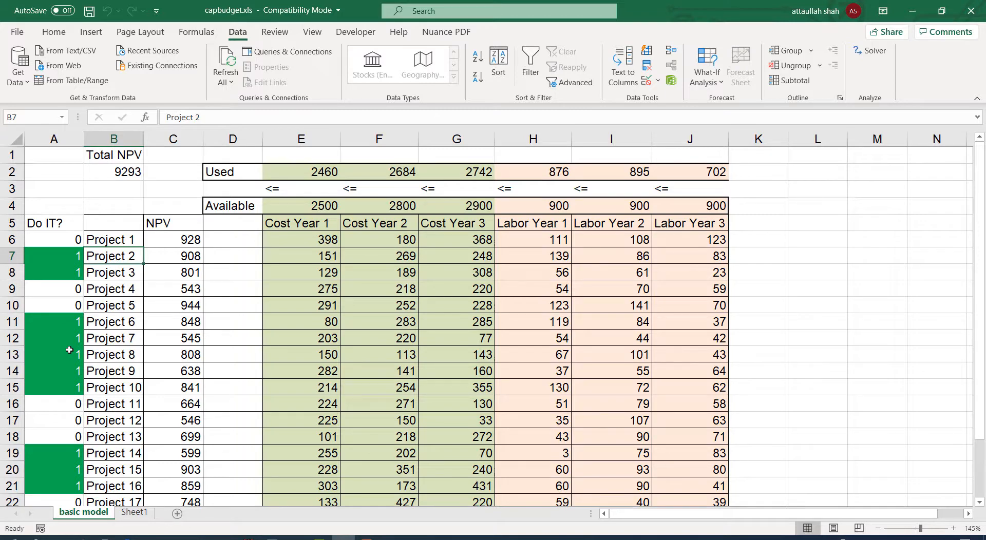
Examine the Do IT? column for all 20 projects to see which ones Solver selected
{"action": "scroll", "coordinate": [69, 349], "scroll_direction": "down", "scroll_amount": 2}
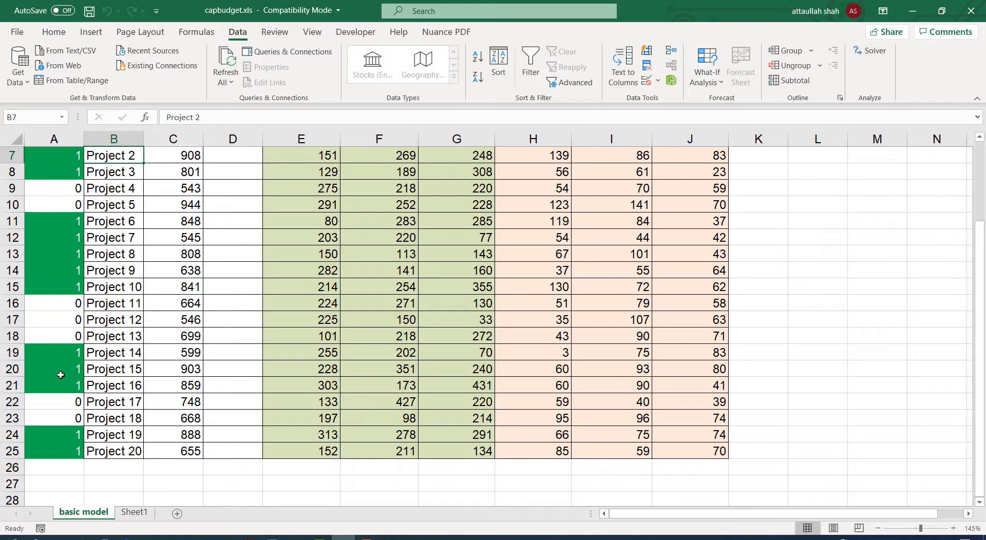
{"action": "left_click_drag", "start_coordinate": [52, 446], "coordinate": [66, 428]}
{"action": "scroll", "coordinate": [66, 428], "scroll_direction": "up", "scroll_amount": 2}
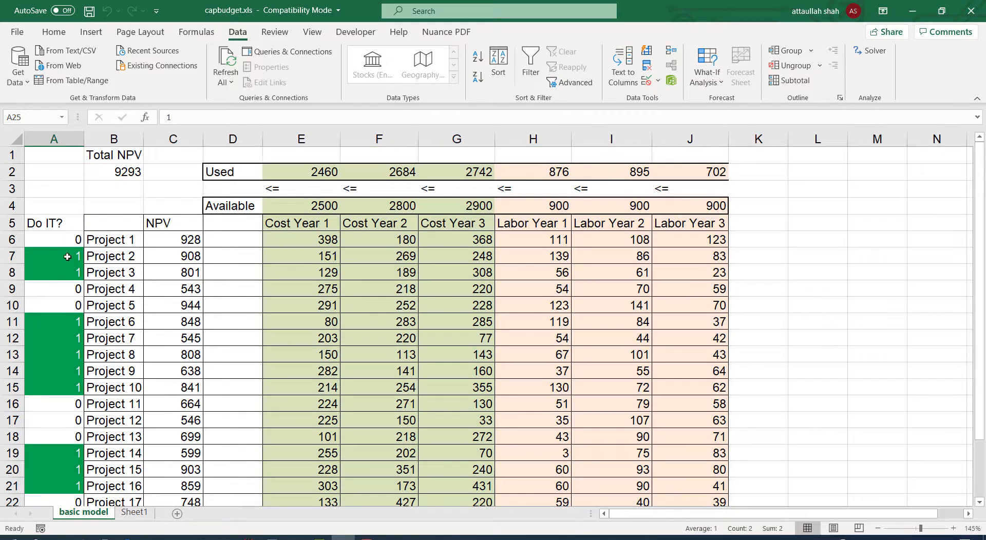
{"action": "left_click", "coordinate": [64, 267]}
{"action": "left_click", "coordinate": [57, 328]}
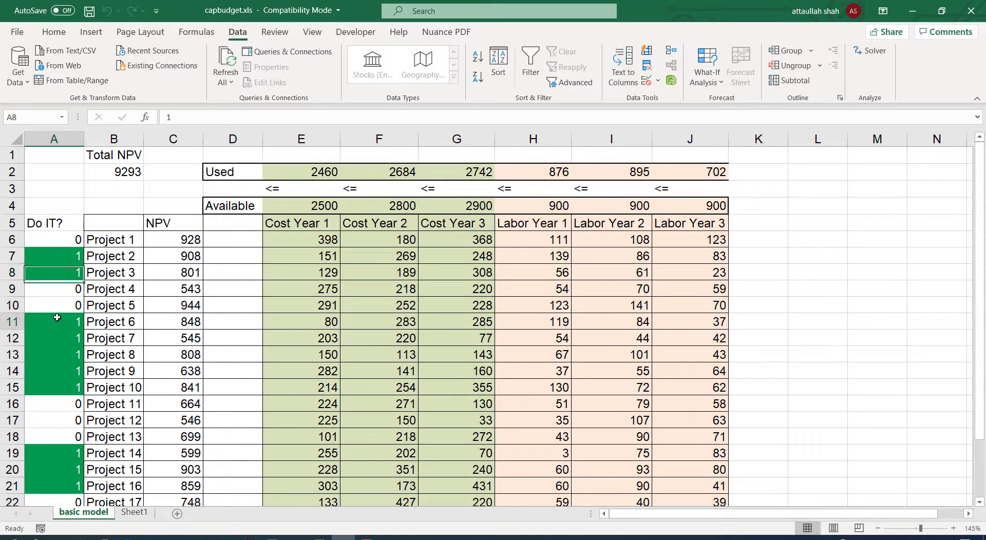
{"action": "left_click", "coordinate": [57, 337]}
{"action": "left_click", "coordinate": [59, 354]}
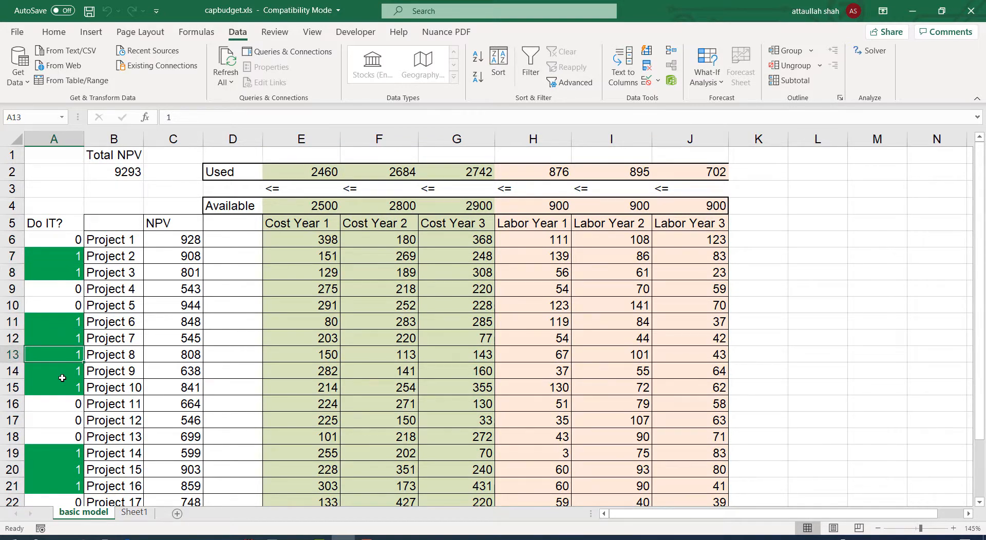
{"action": "left_click", "coordinate": [62, 376]}
{"action": "left_click", "coordinate": [65, 398]}
{"action": "scroll", "coordinate": [67, 388], "scroll_direction": "down", "scroll_amount": 1}
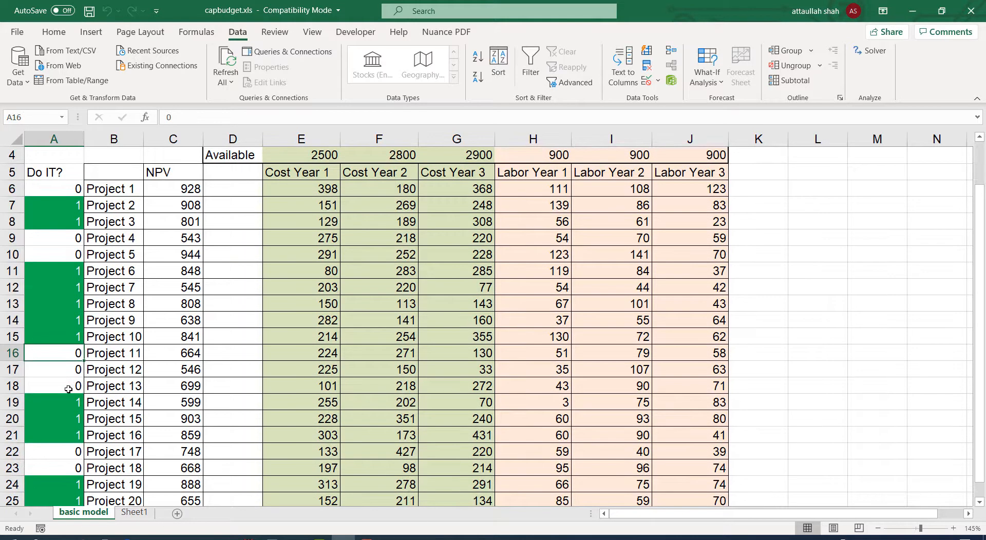
{"action": "scroll", "coordinate": [59, 443], "scroll_direction": "down", "scroll_amount": 2}
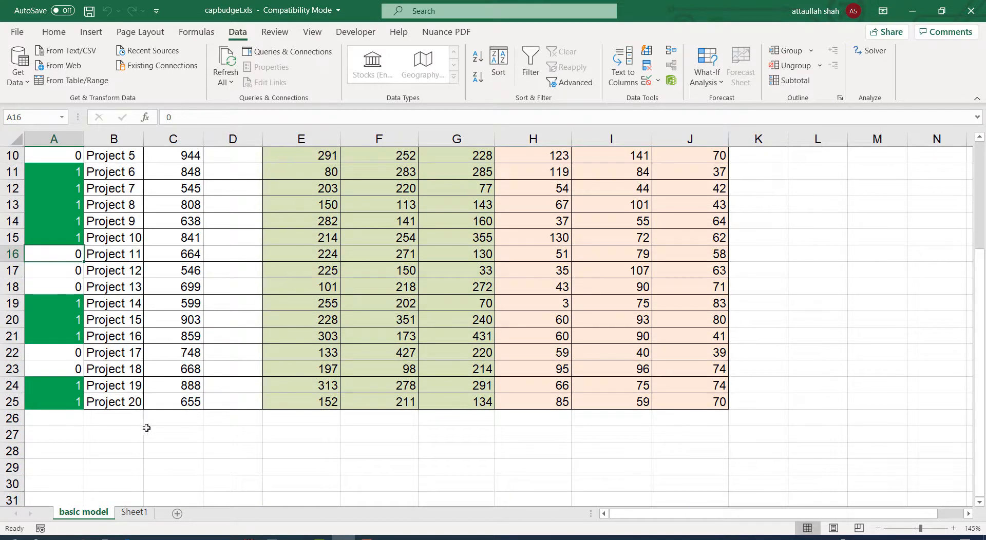
{"action": "scroll", "coordinate": [140, 394], "scroll_direction": "up", "scroll_amount": 3}
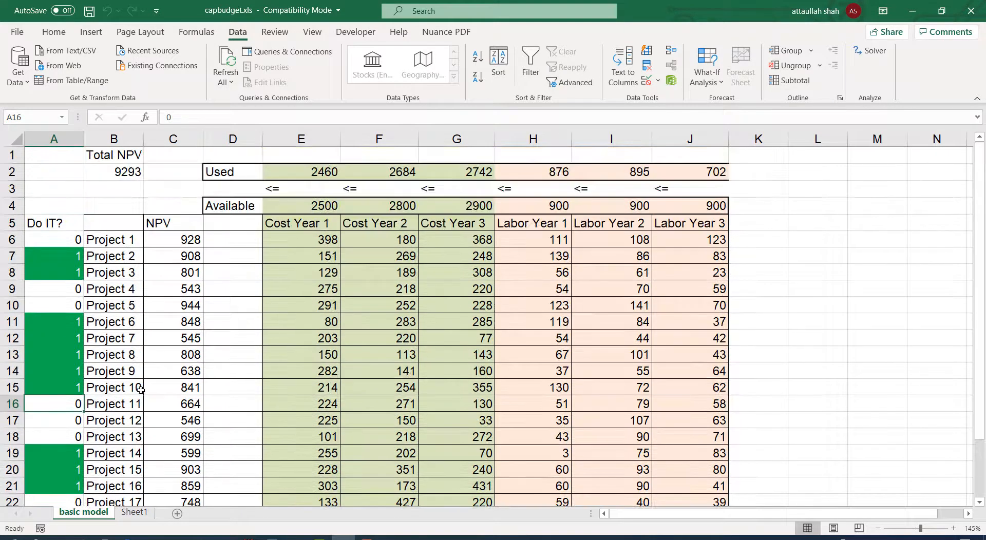
Check the Total NPV and compare the Used costs for Years 1 and 2 with their Available limits
{"action": "left_click", "coordinate": [118, 175]}
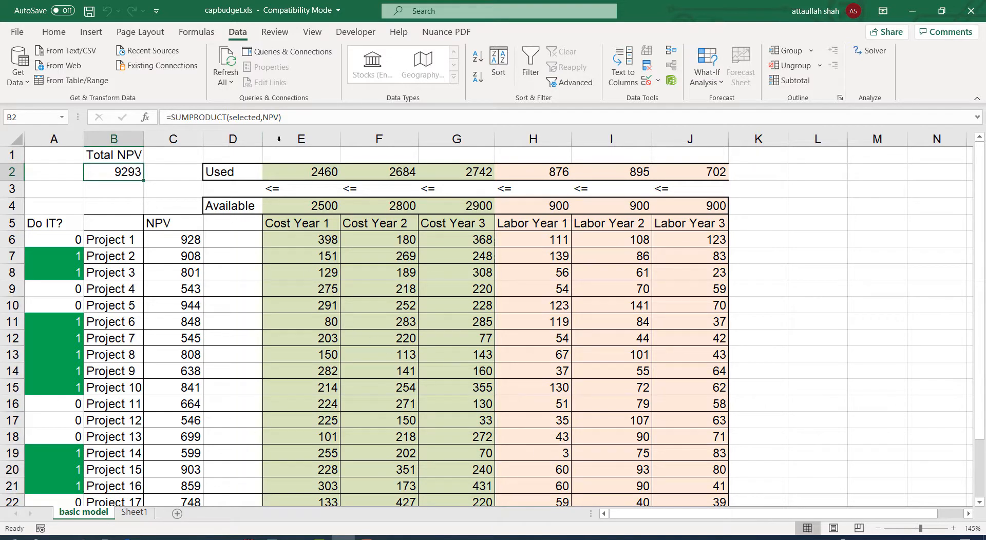
{"action": "left_click", "coordinate": [307, 172]}
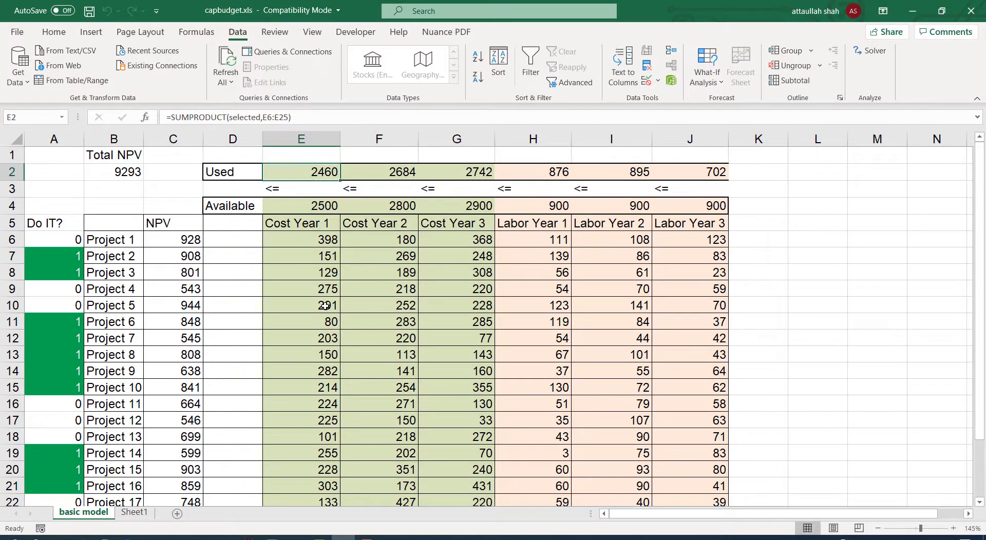
{"action": "left_click", "coordinate": [319, 206]}
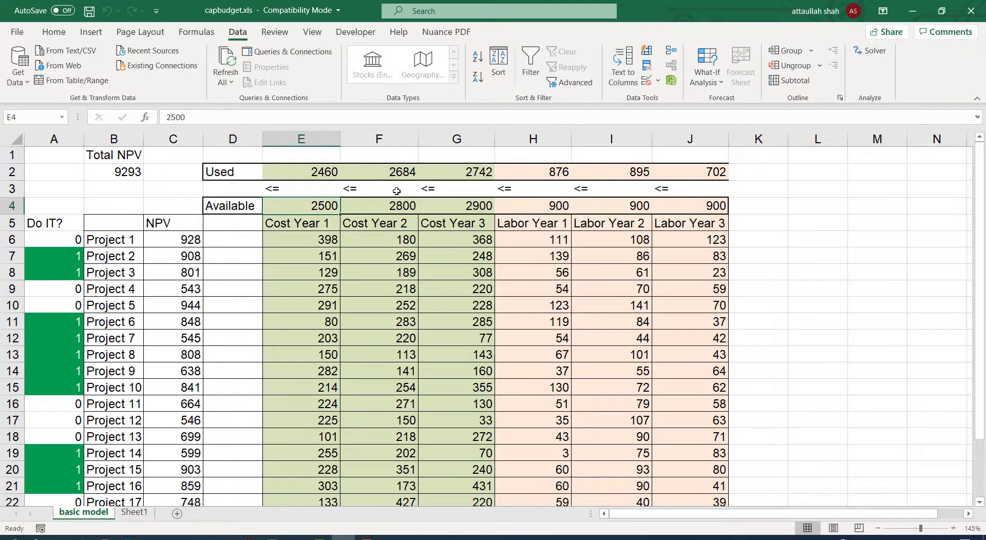
{"action": "left_click", "coordinate": [399, 171]}
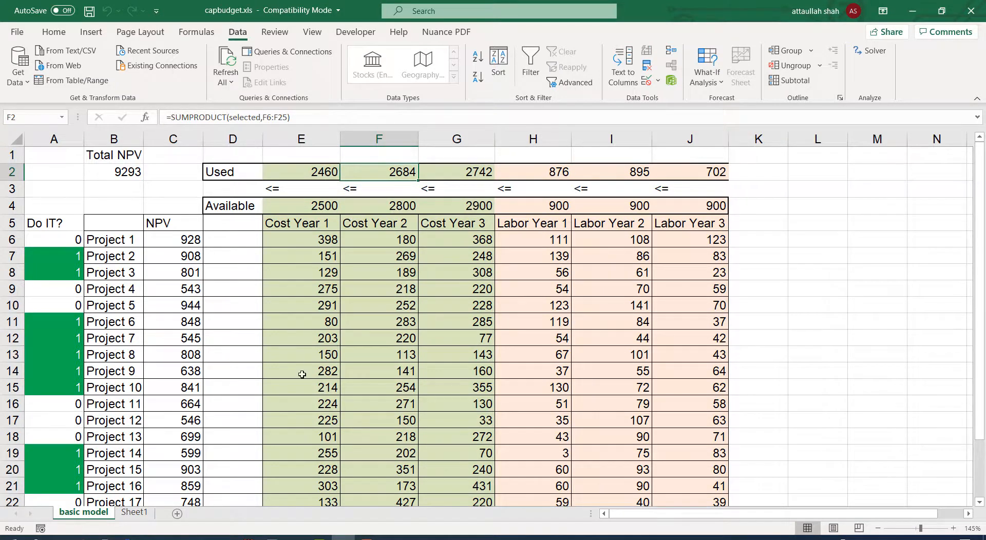
{"action": "scroll", "coordinate": [326, 374], "scroll_direction": "down", "scroll_amount": 3}
{"action": "scroll", "coordinate": [302, 376], "scroll_direction": "up", "scroll_amount": 3}
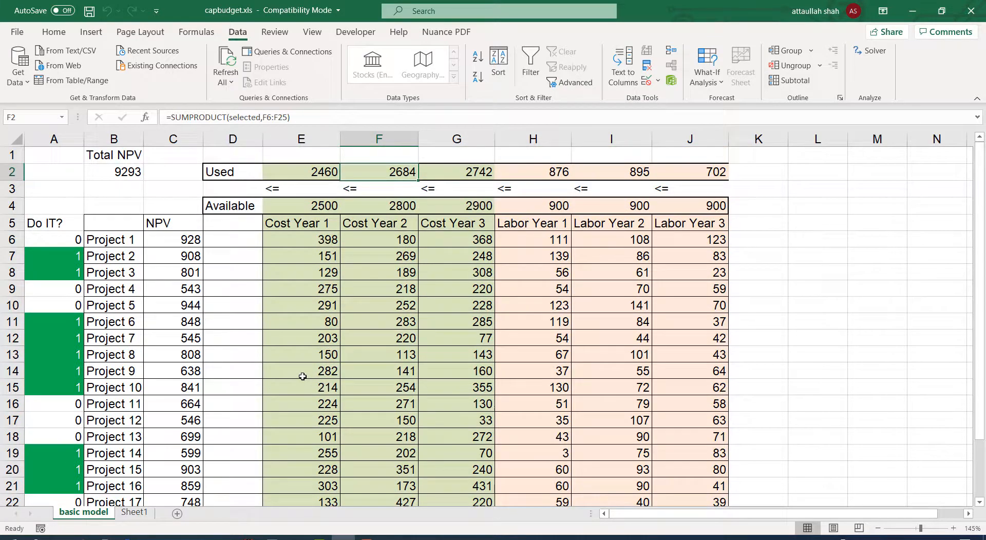